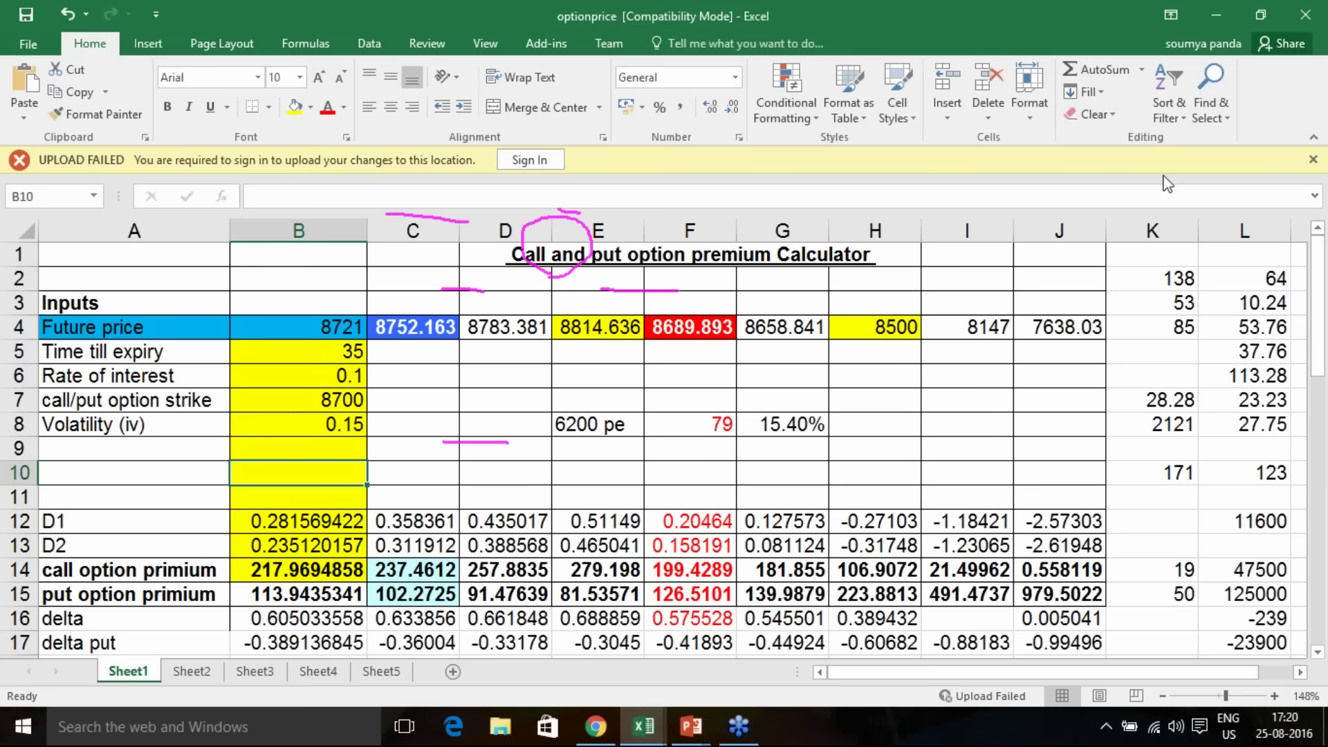
Step: Go through the calculator's input cells in column B one by one, from future price down to volatility
{"action": "scroll", "coordinate": [296, 468], "scroll_direction": "down", "scroll_amount": 1}
{"action": "scroll", "coordinate": [297, 468], "scroll_direction": "up", "scroll_amount": 1}
{"action": "left_click", "coordinate": [352, 328]}
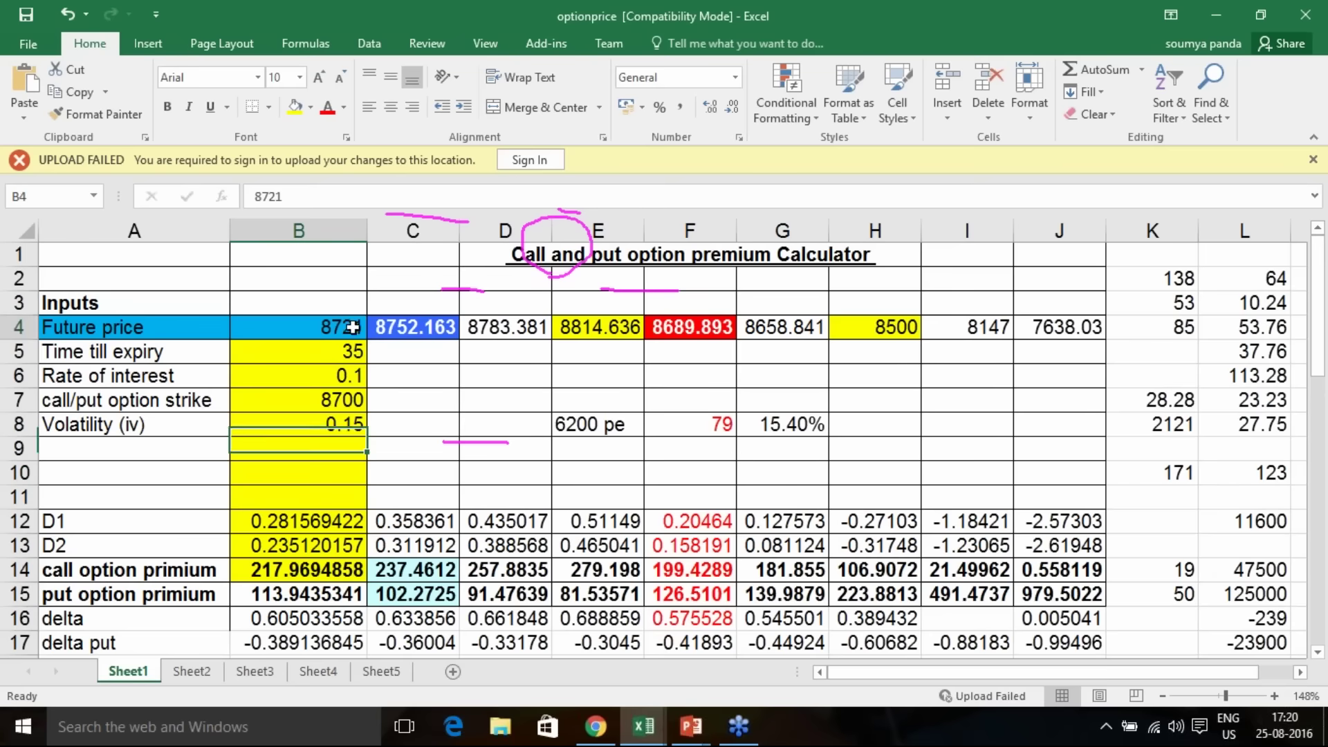
{"action": "left_click", "coordinate": [344, 351]}
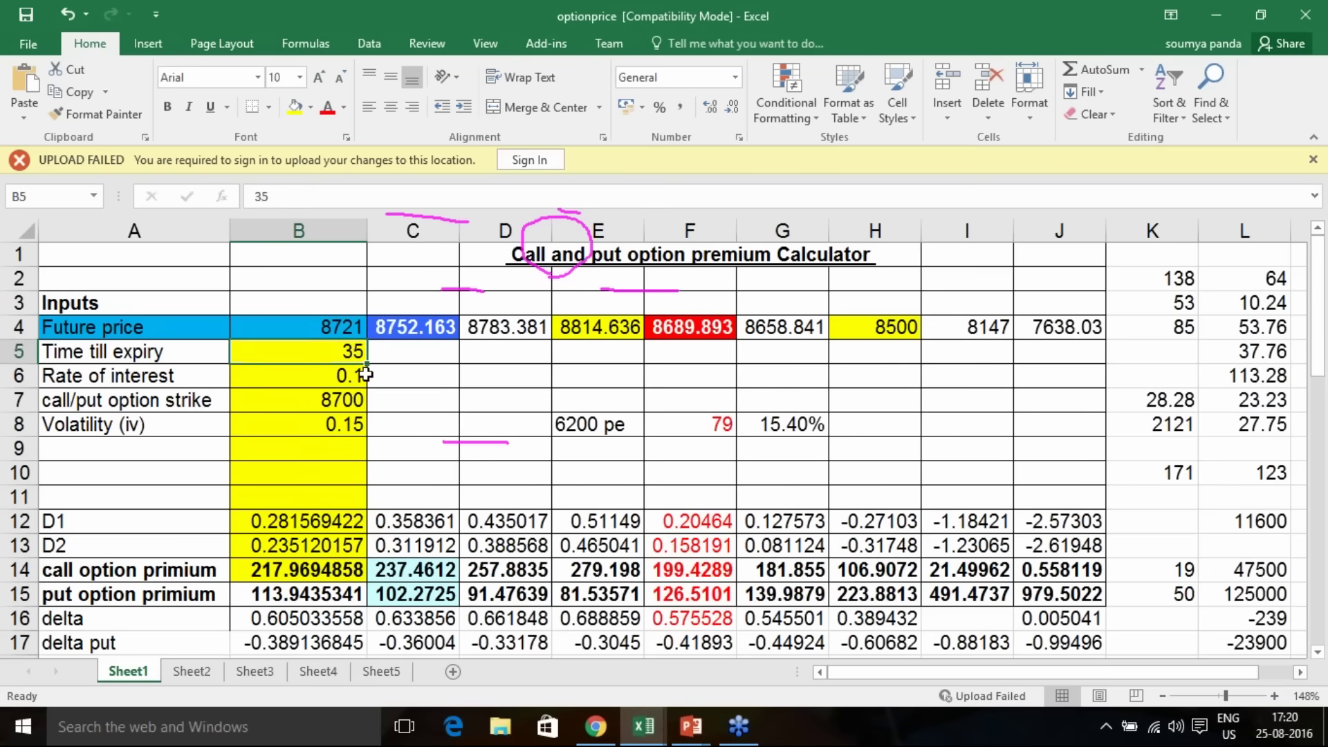
{"action": "left_click", "coordinate": [344, 376]}
{"action": "left_click", "coordinate": [346, 401]}
{"action": "left_click", "coordinate": [346, 424]}
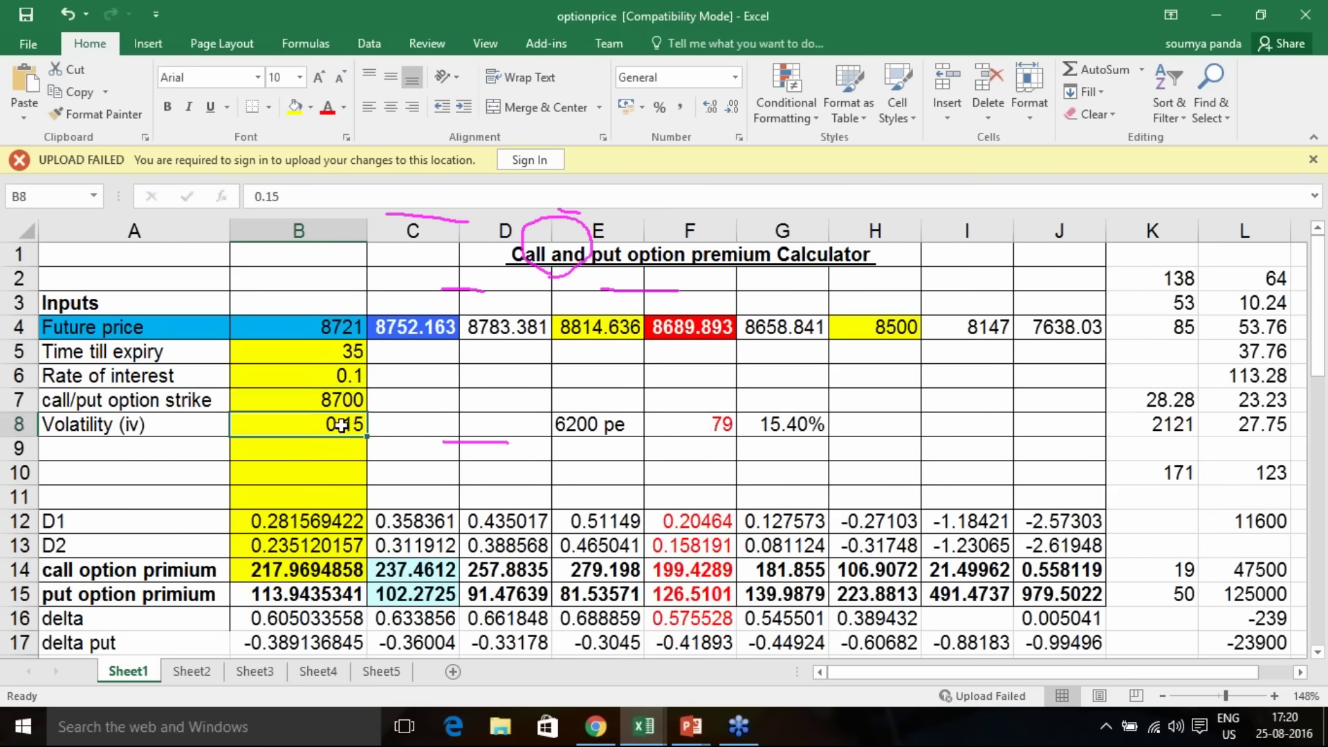
Step: Dismiss the failed-upload message and clear the pink pen marks drawn over the sheet
{"action": "left_click", "coordinate": [1317, 63]}
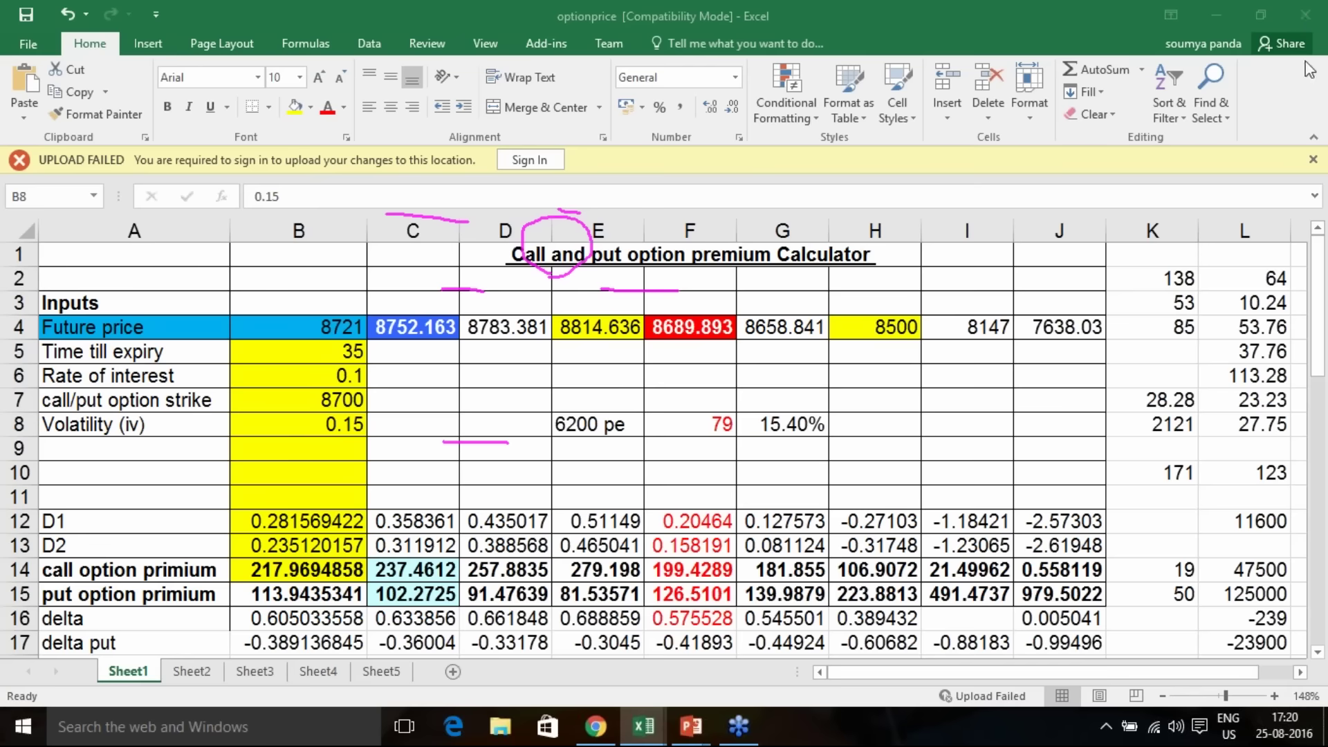
{"action": "left_click", "coordinate": [1306, 181]}
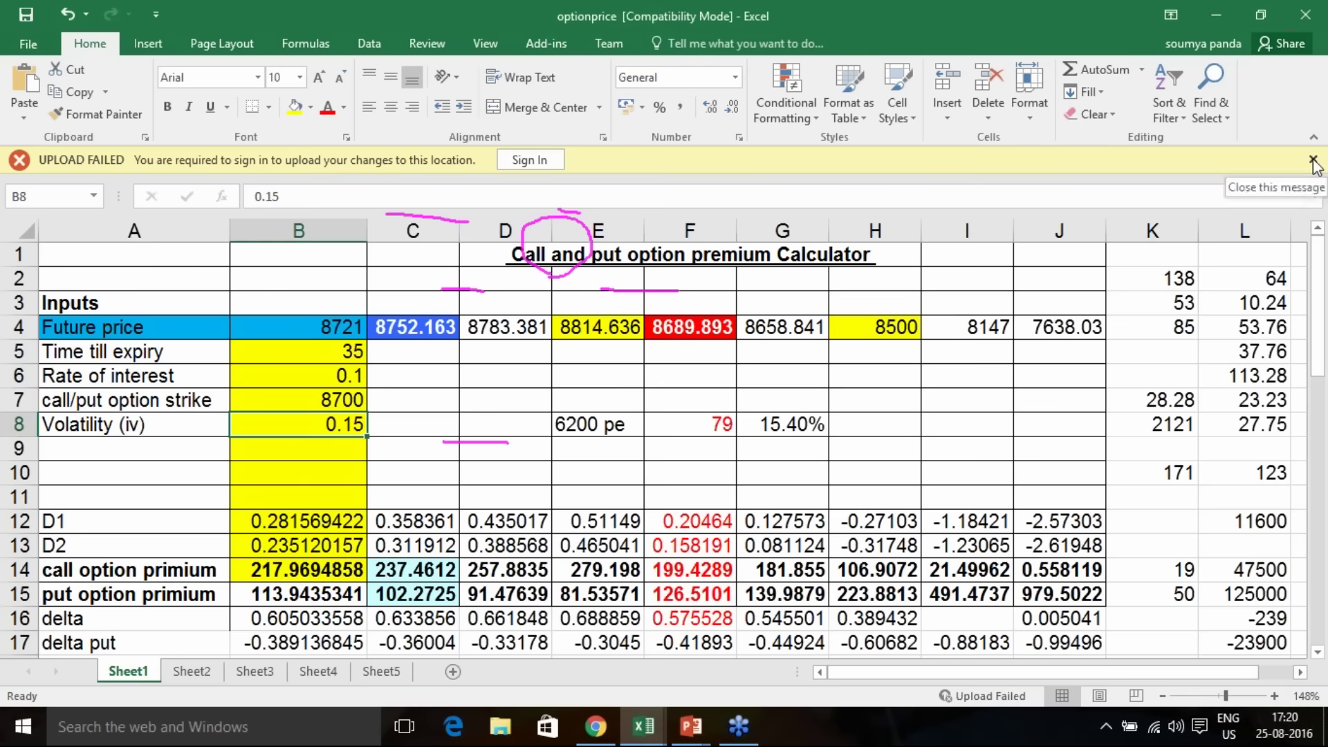
{"action": "left_click", "coordinate": [1313, 162]}
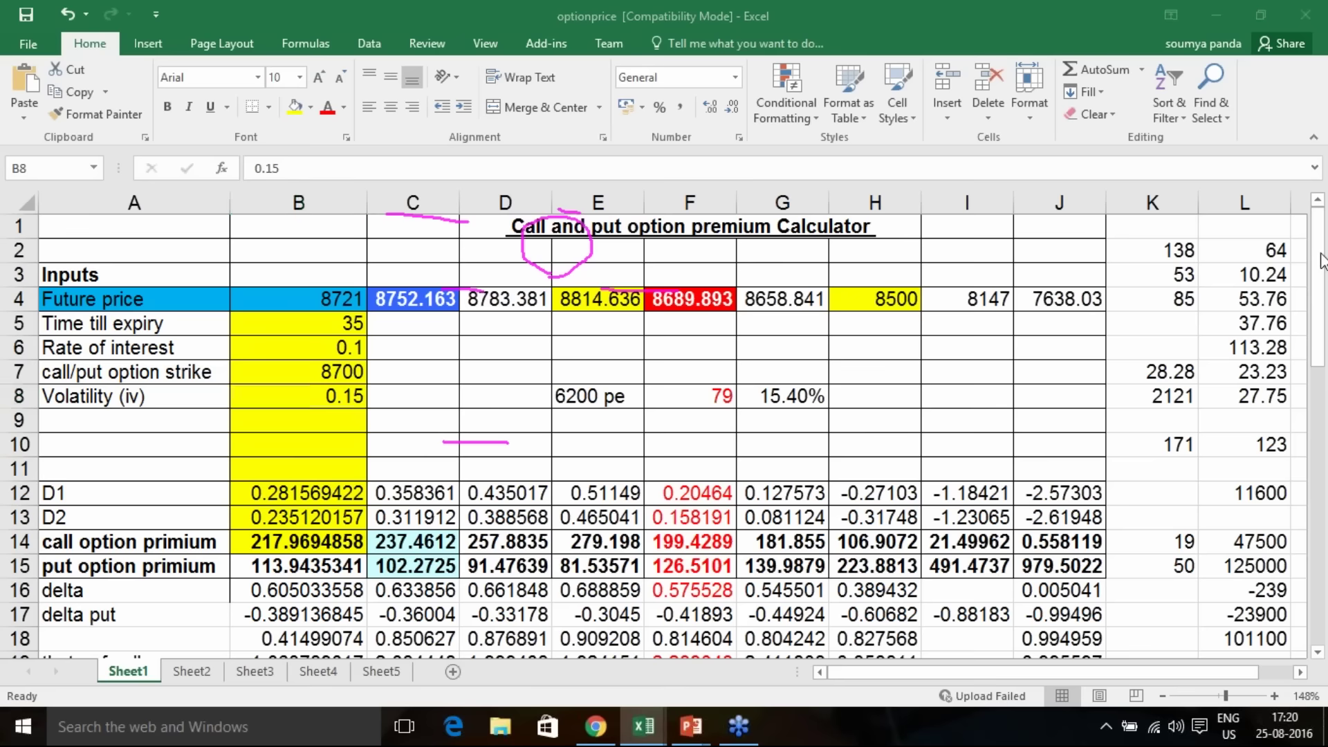
{"action": "key", "text": "Escape"}
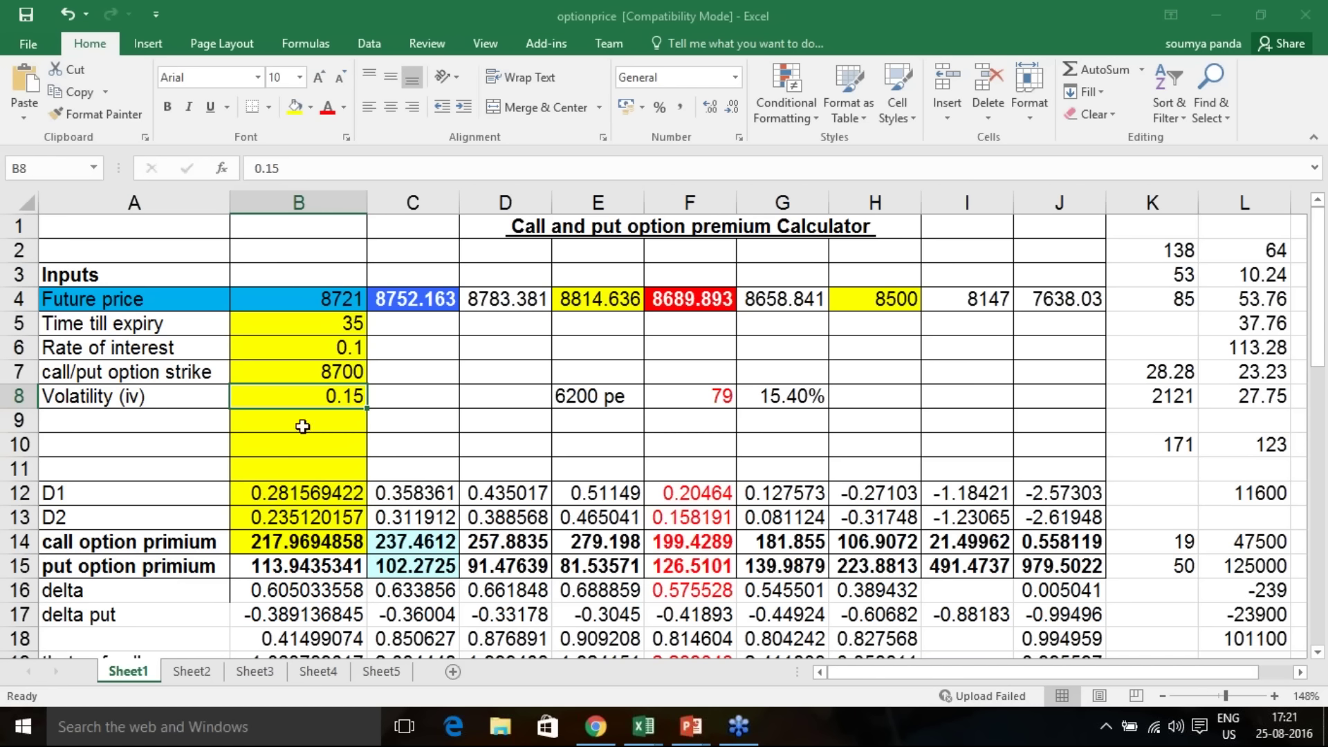
Step: Review the future price, time till expiry, rate of interest and option strike cells in B4:B7
{"action": "left_click", "coordinate": [396, 417]}
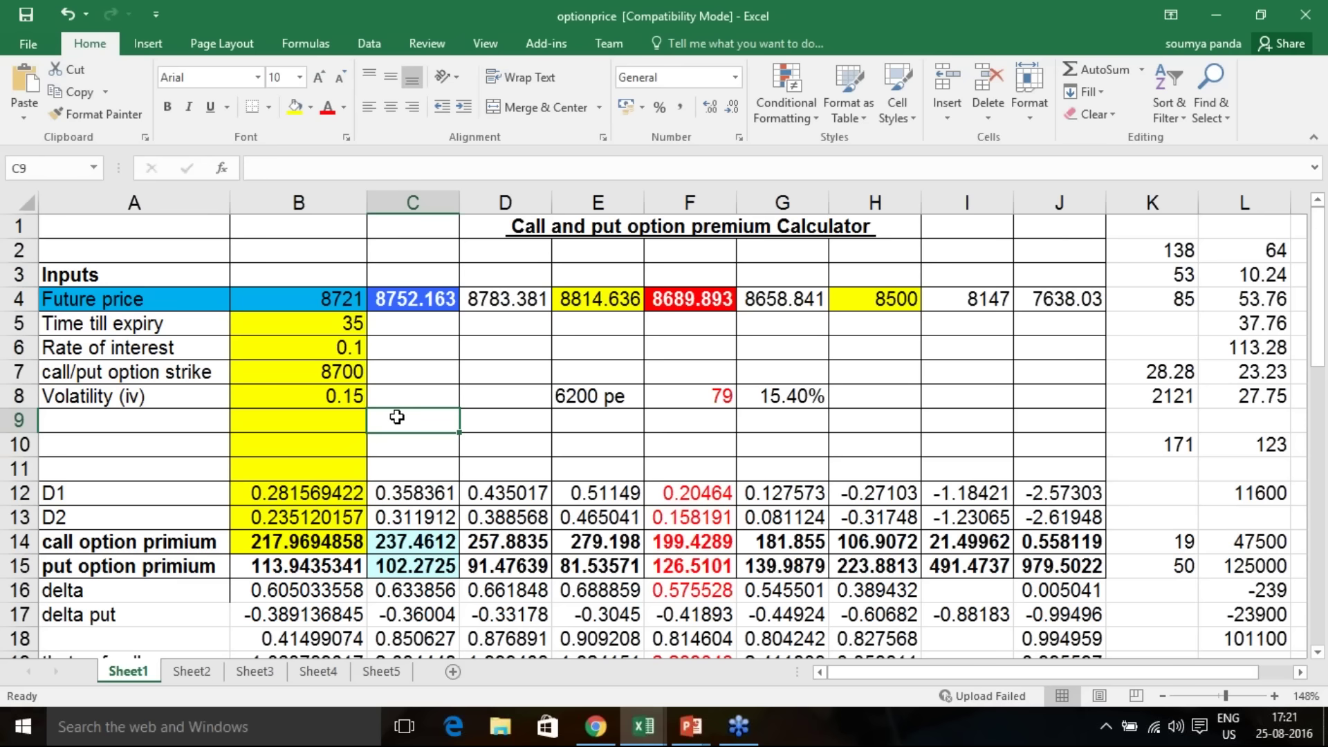
{"action": "left_click", "coordinate": [345, 303]}
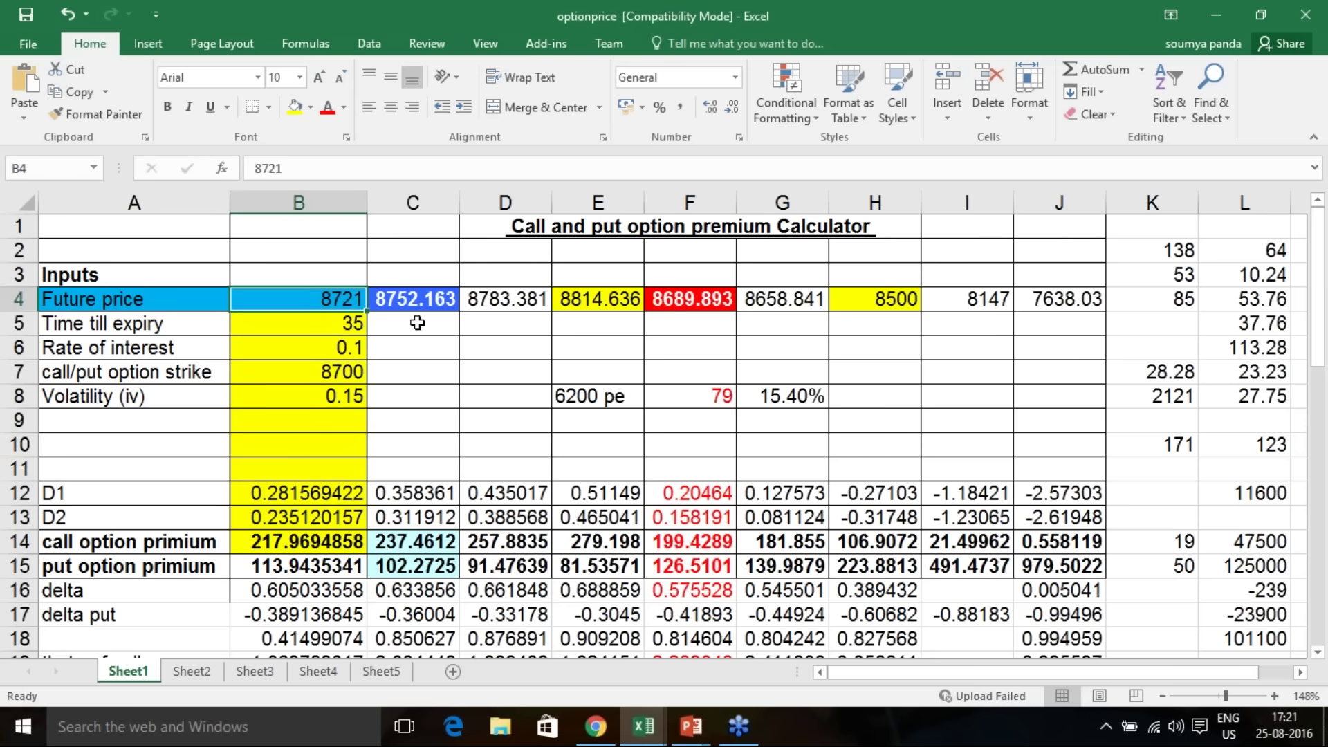
{"action": "left_click", "coordinate": [349, 328]}
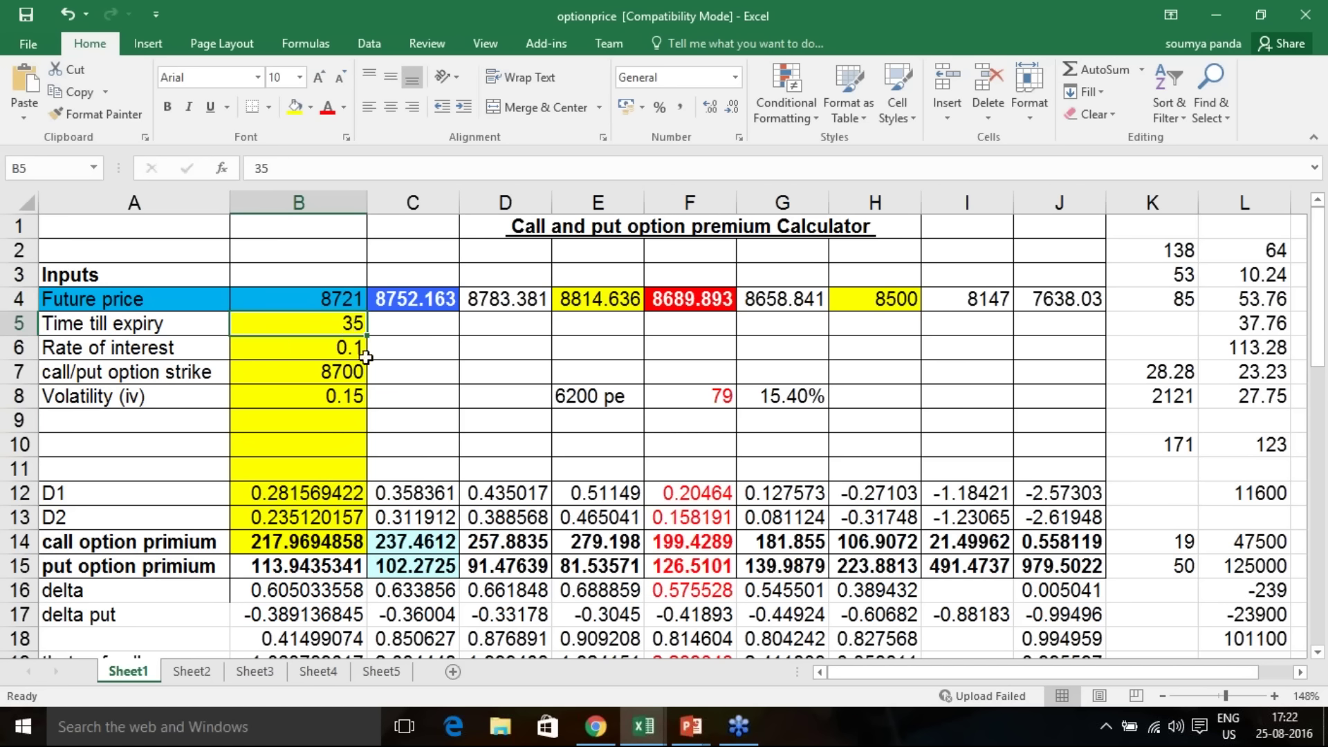
{"action": "left_click", "coordinate": [346, 349]}
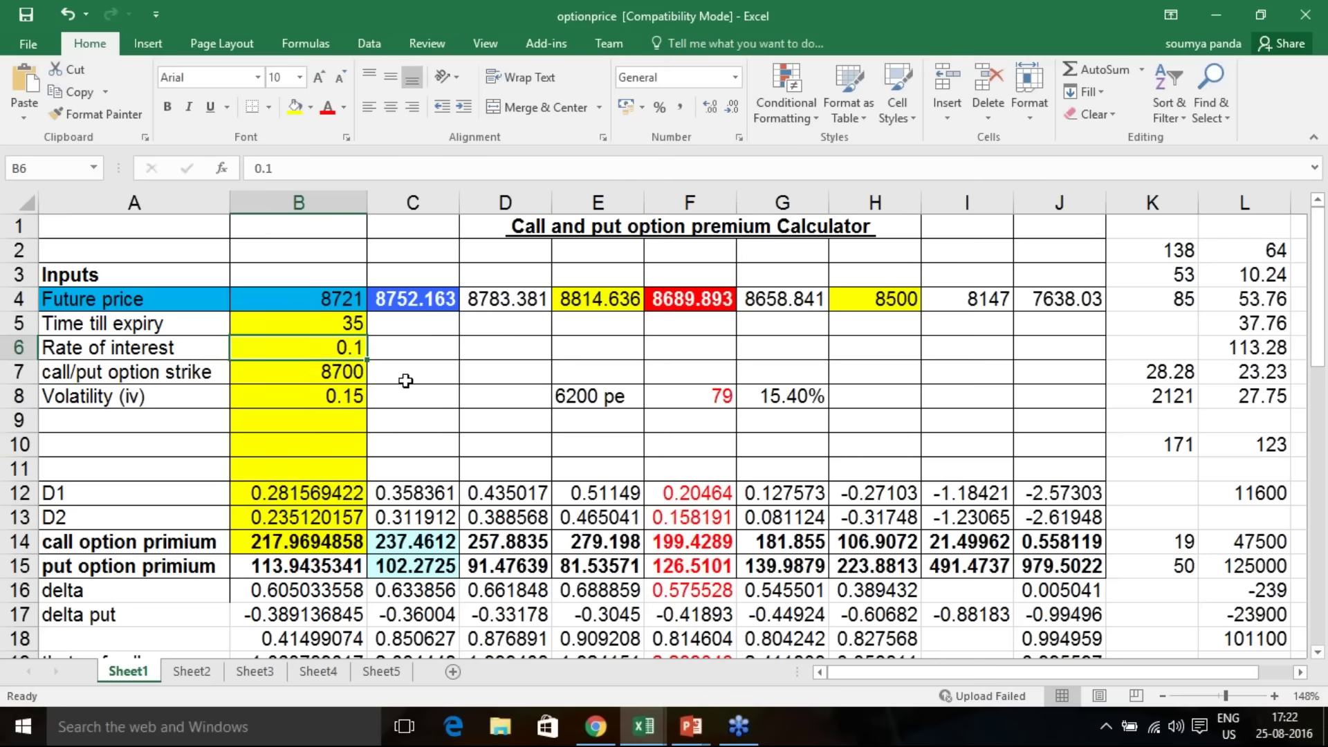
{"action": "left_click", "coordinate": [352, 375]}
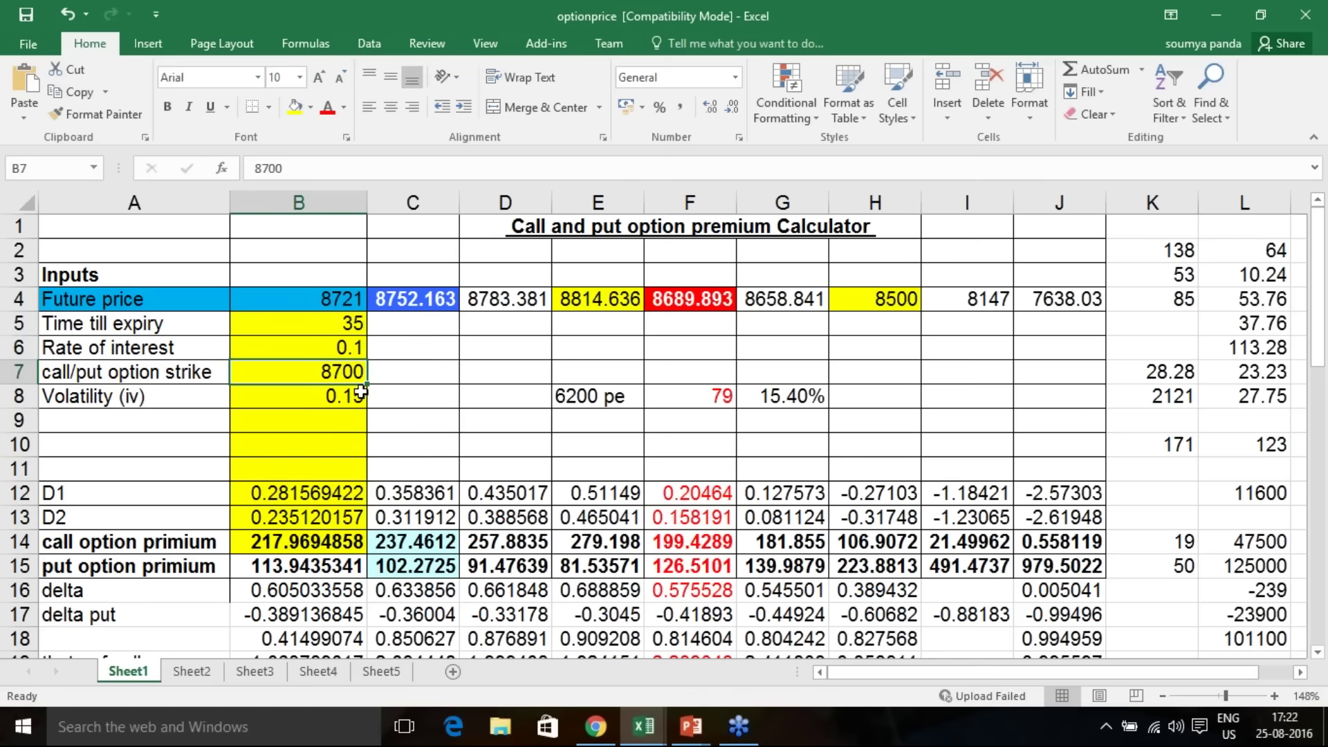
Step: Switch to Chrome, look up the NIFTY futures contract prices on the NSE site, and return to the option chain
{"action": "left_click", "coordinate": [595, 726]}
{"action": "scroll", "coordinate": [536, 308], "scroll_direction": "up", "scroll_amount": 15}
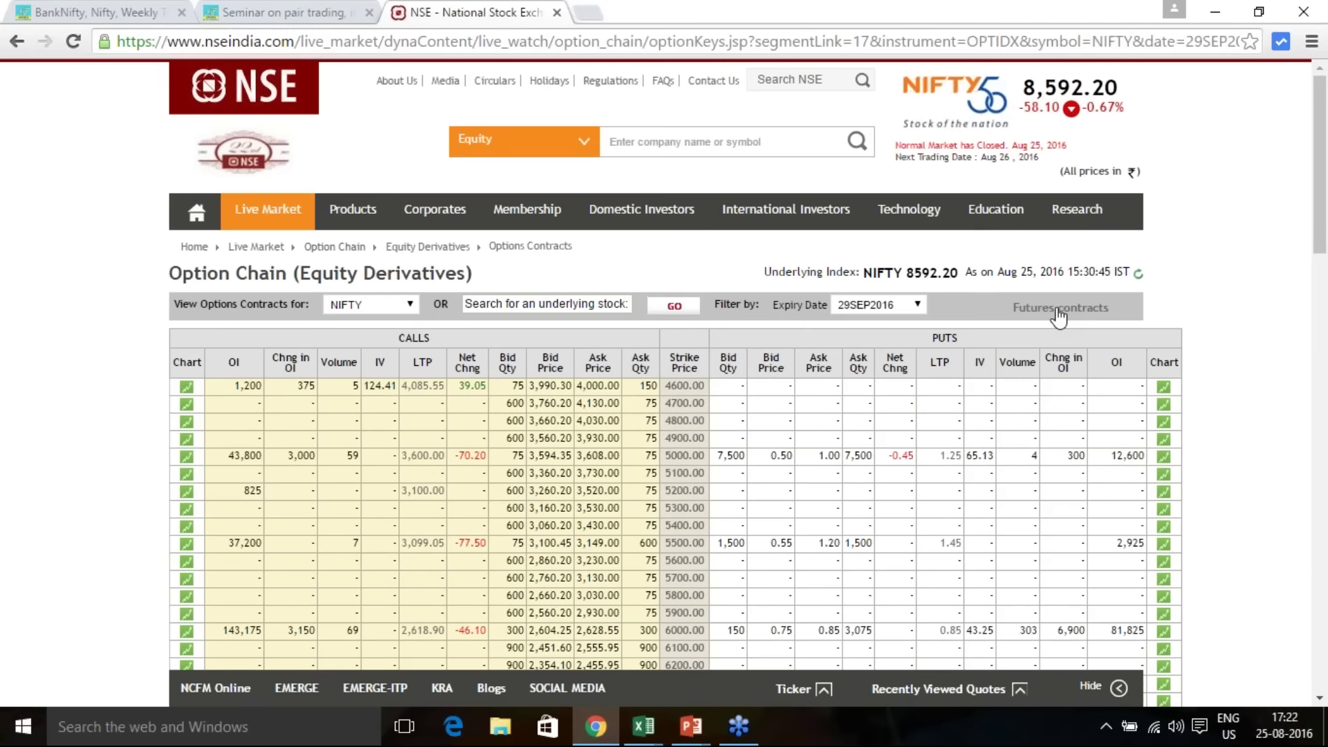
{"action": "left_click", "coordinate": [1061, 317]}
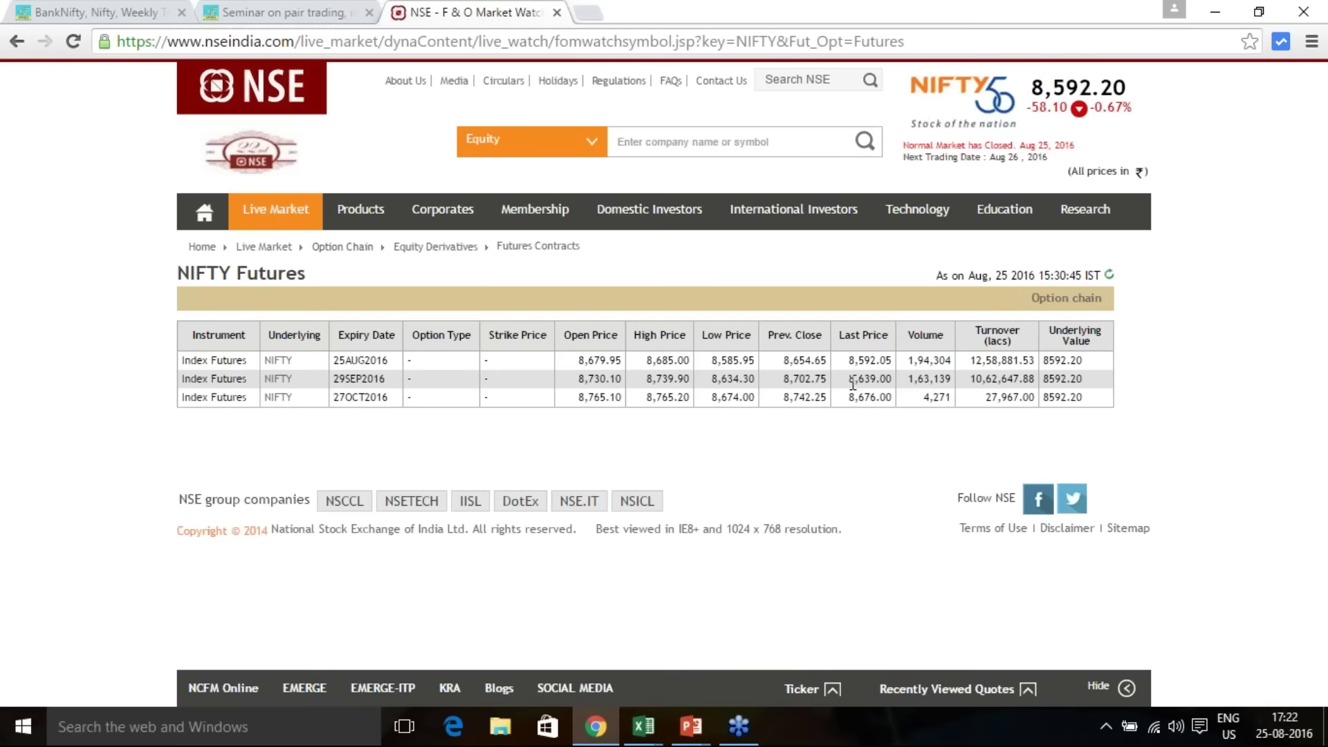
{"action": "left_click", "coordinate": [16, 43]}
Step: Switch to the optionprice workbook in Excel and set the future price in B4 to 8639
{"action": "mouse_move", "coordinate": [643, 723]}
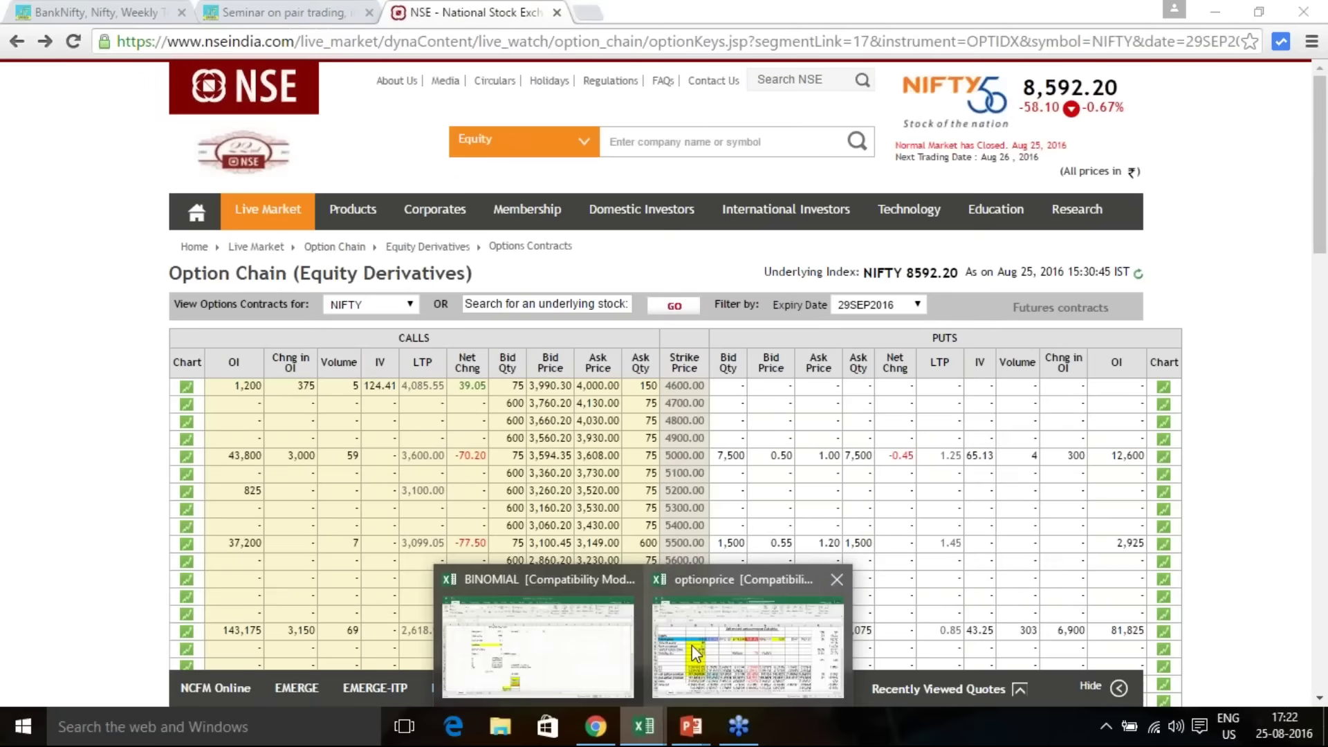
{"action": "left_click", "coordinate": [691, 644]}
{"action": "left_click", "coordinate": [338, 301]}
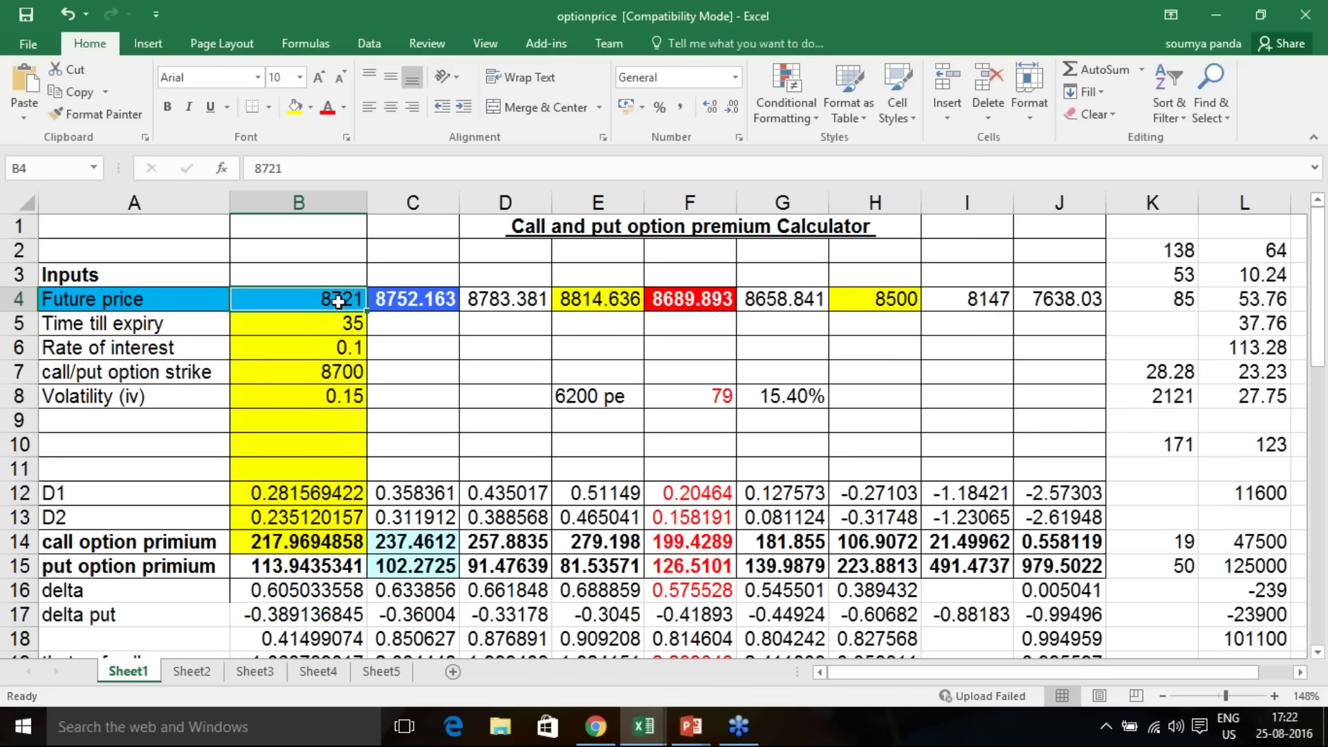
{"action": "type", "text": "8639"}
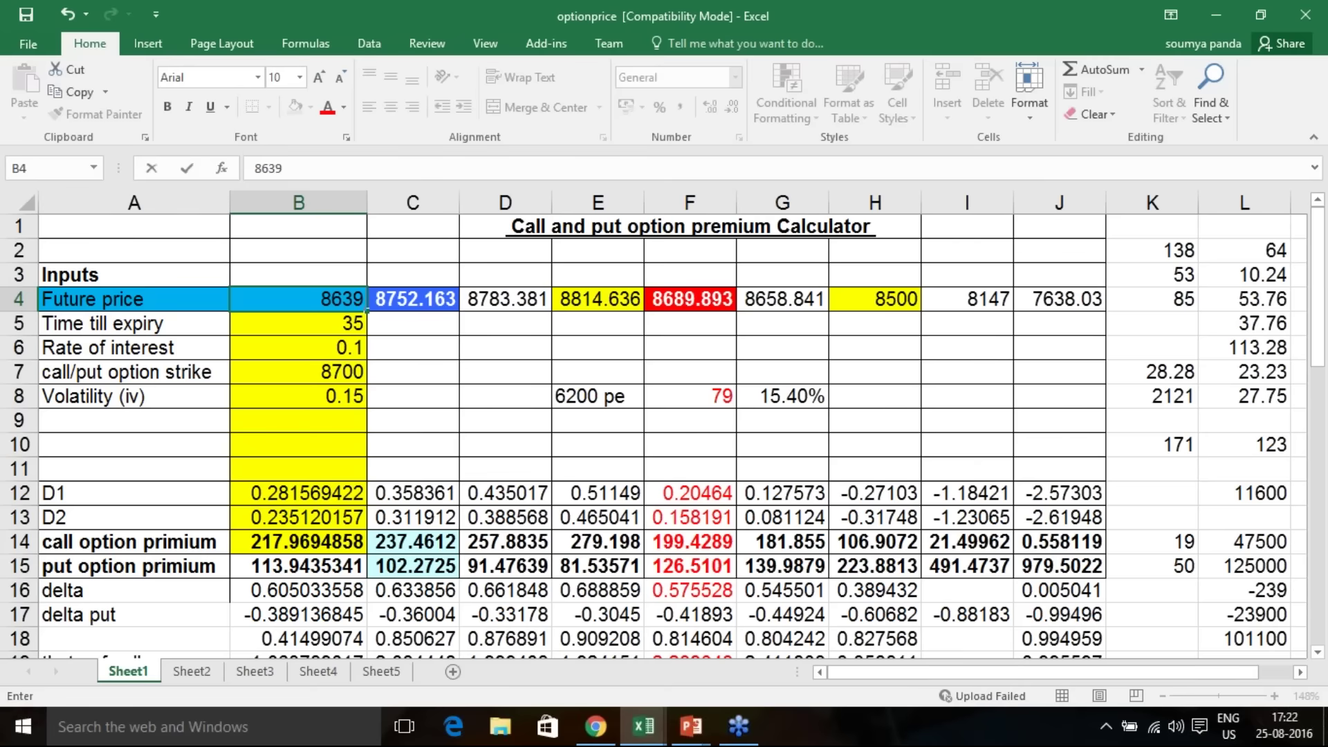
{"action": "key", "text": "Return"}
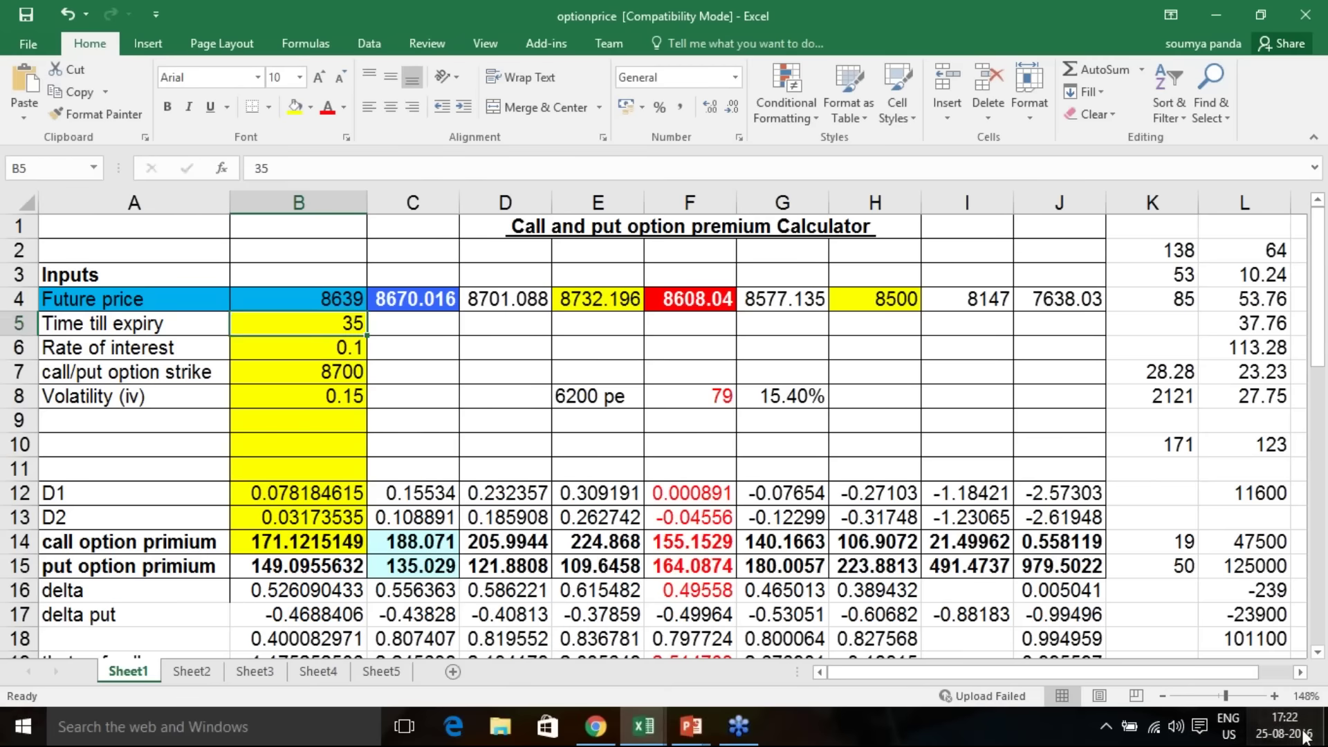
Step: Check the system calendar for August and September 2016 against the time till expiry in B5
{"action": "left_click", "coordinate": [1281, 716]}
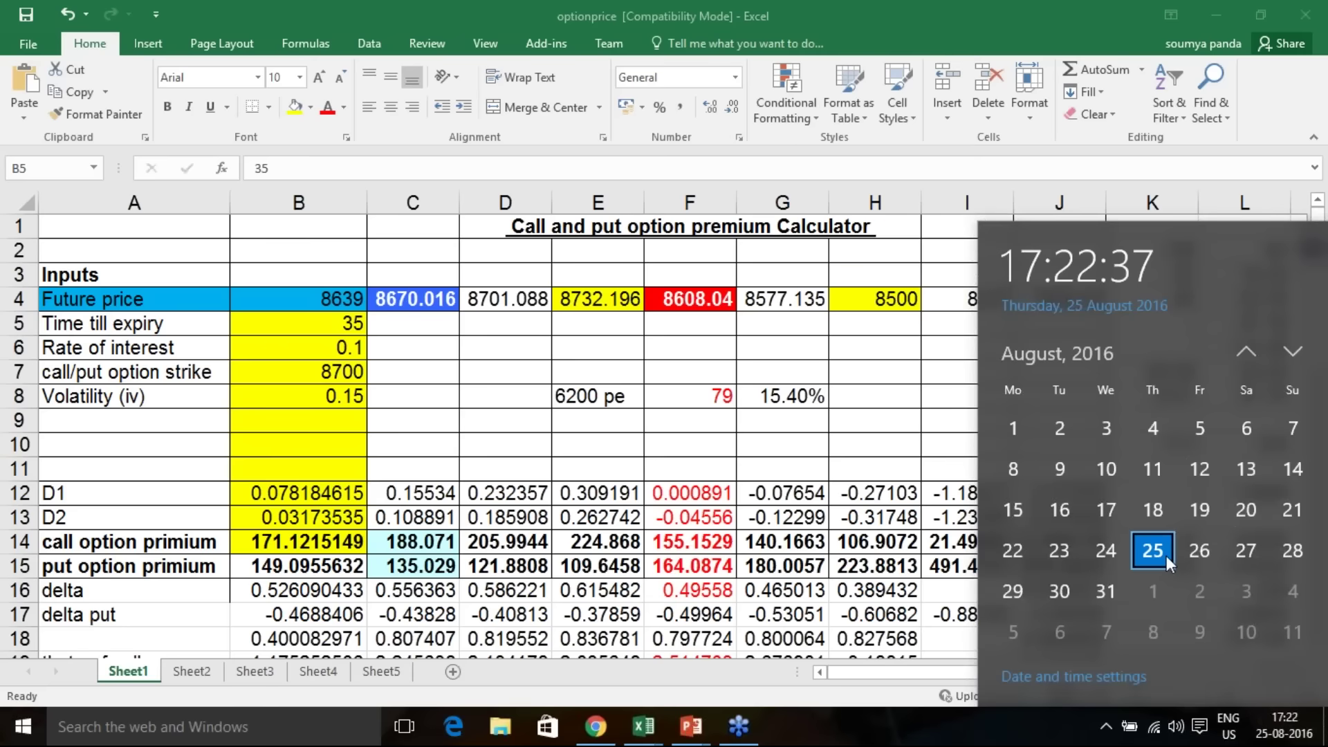
{"action": "left_click", "coordinate": [1292, 351]}
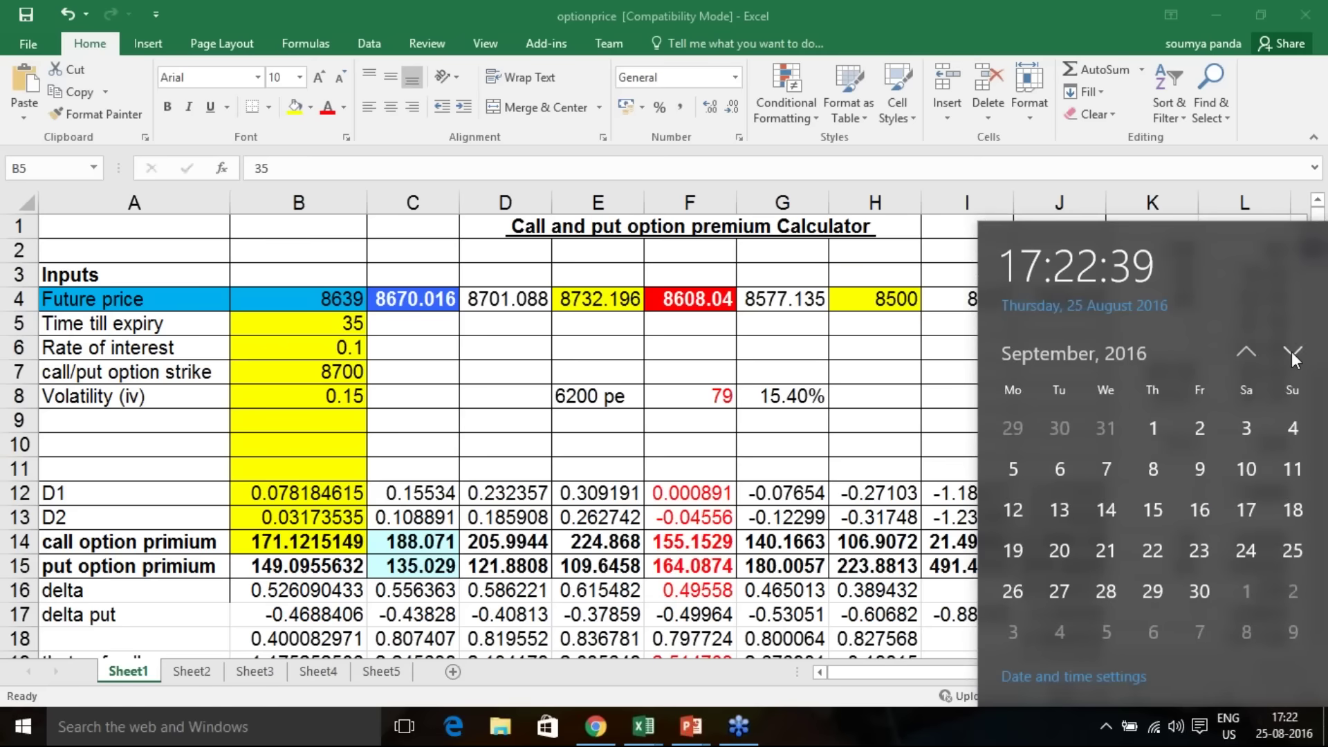
{"action": "left_click", "coordinate": [1247, 355]}
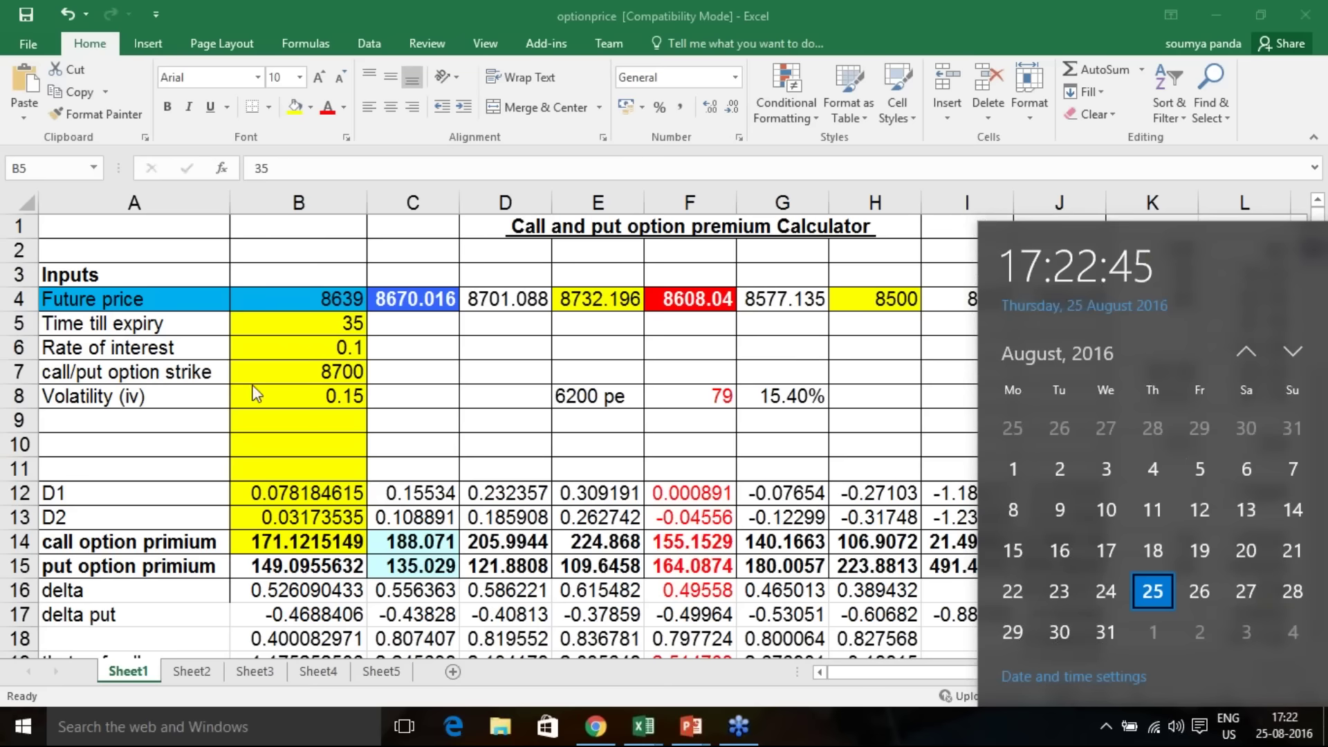
{"action": "left_click", "coordinate": [345, 325]}
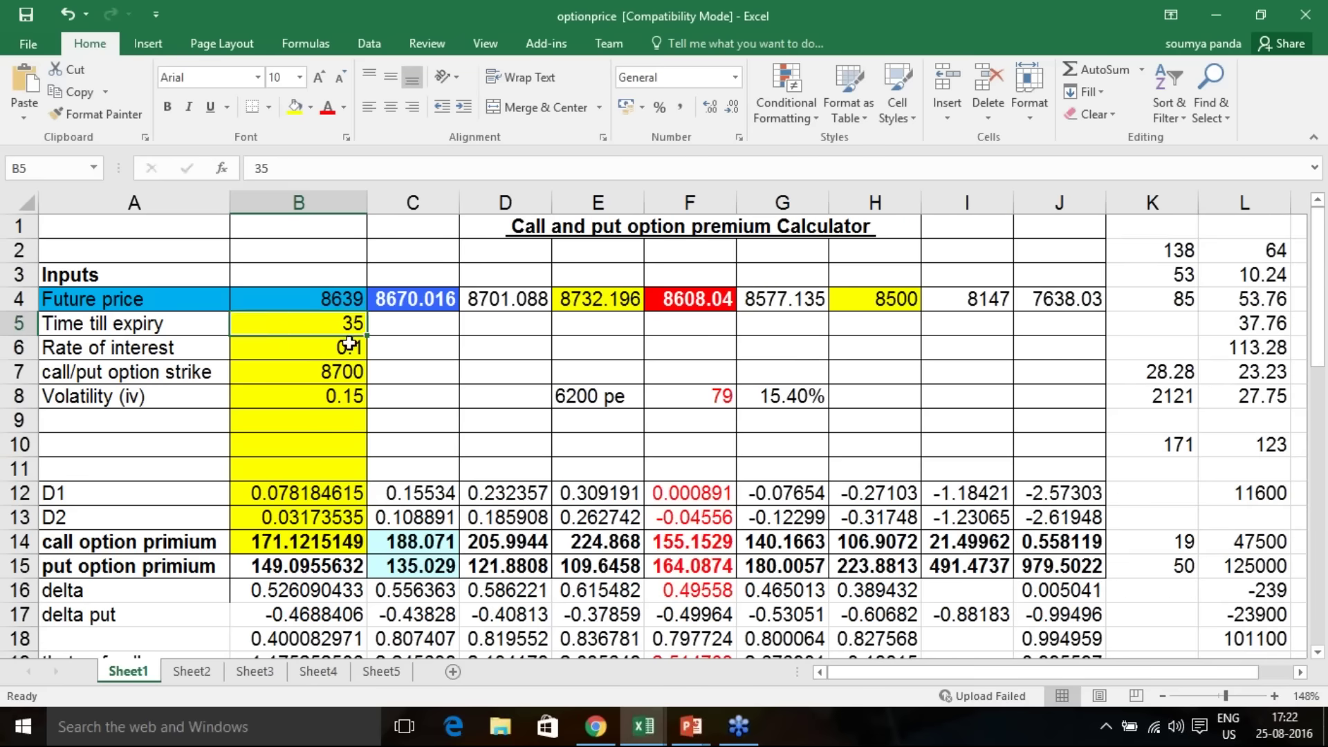
Step: Compare the rate of interest in B6 with the interest rate note below the NSE option chain in Chrome, and return to the optionprice workbook
{"action": "left_click", "coordinate": [348, 348]}
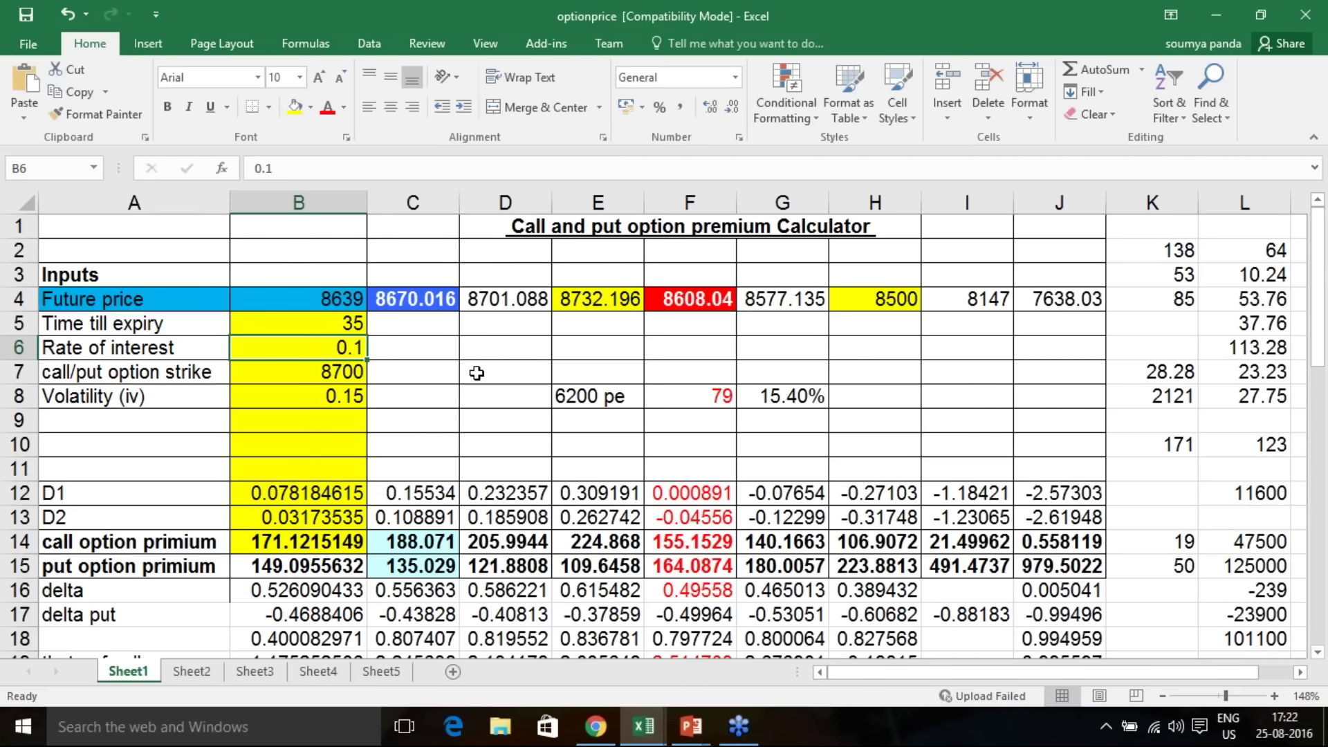
{"action": "left_click", "coordinate": [593, 736]}
{"action": "scroll", "coordinate": [584, 484], "scroll_direction": "down", "scroll_amount": 20}
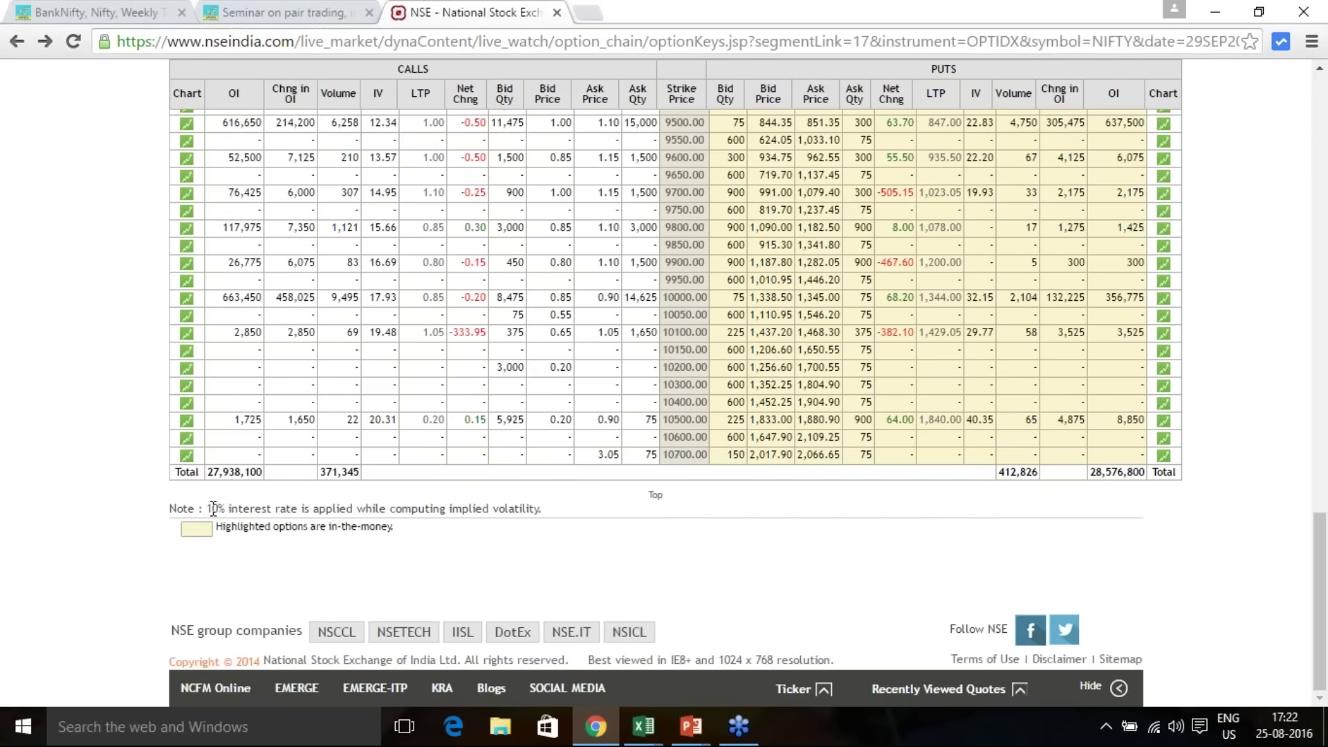
{"action": "left_click_drag", "start_coordinate": [207, 509], "coordinate": [559, 514]}
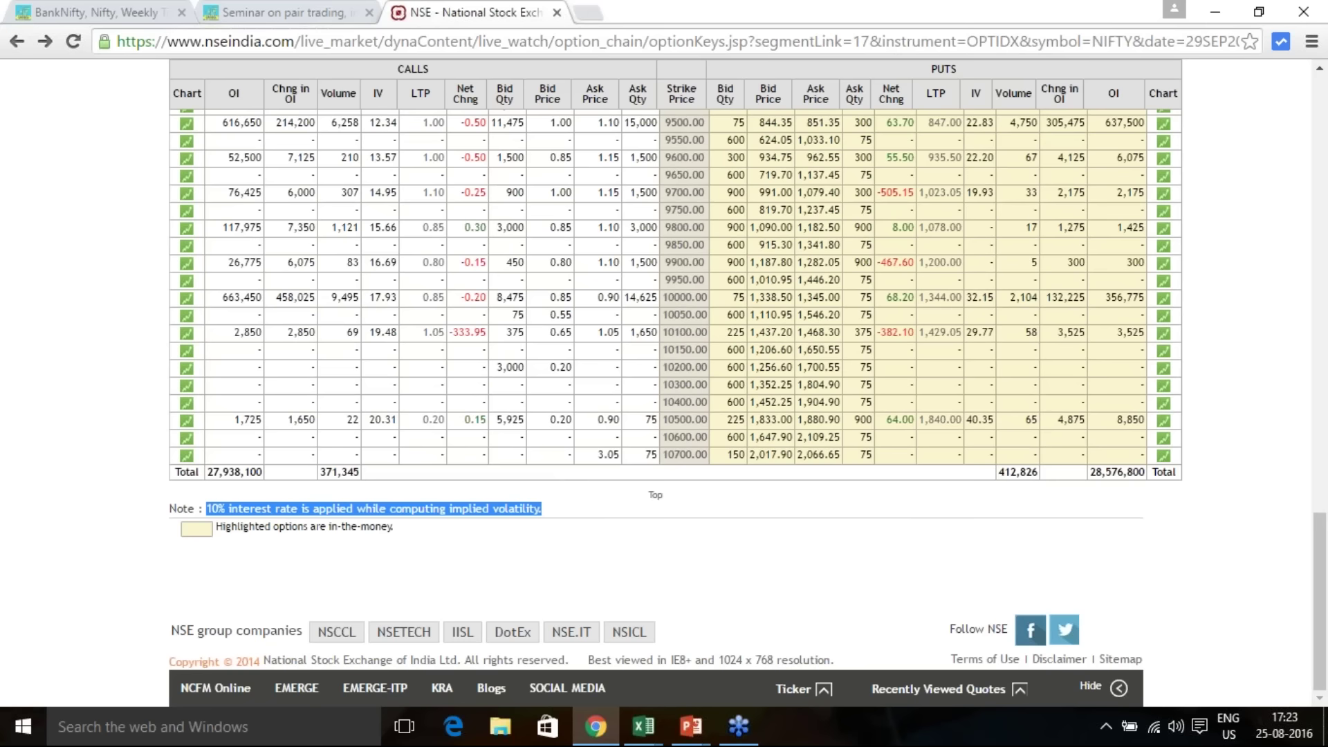
{"action": "mouse_move", "coordinate": [662, 707]}
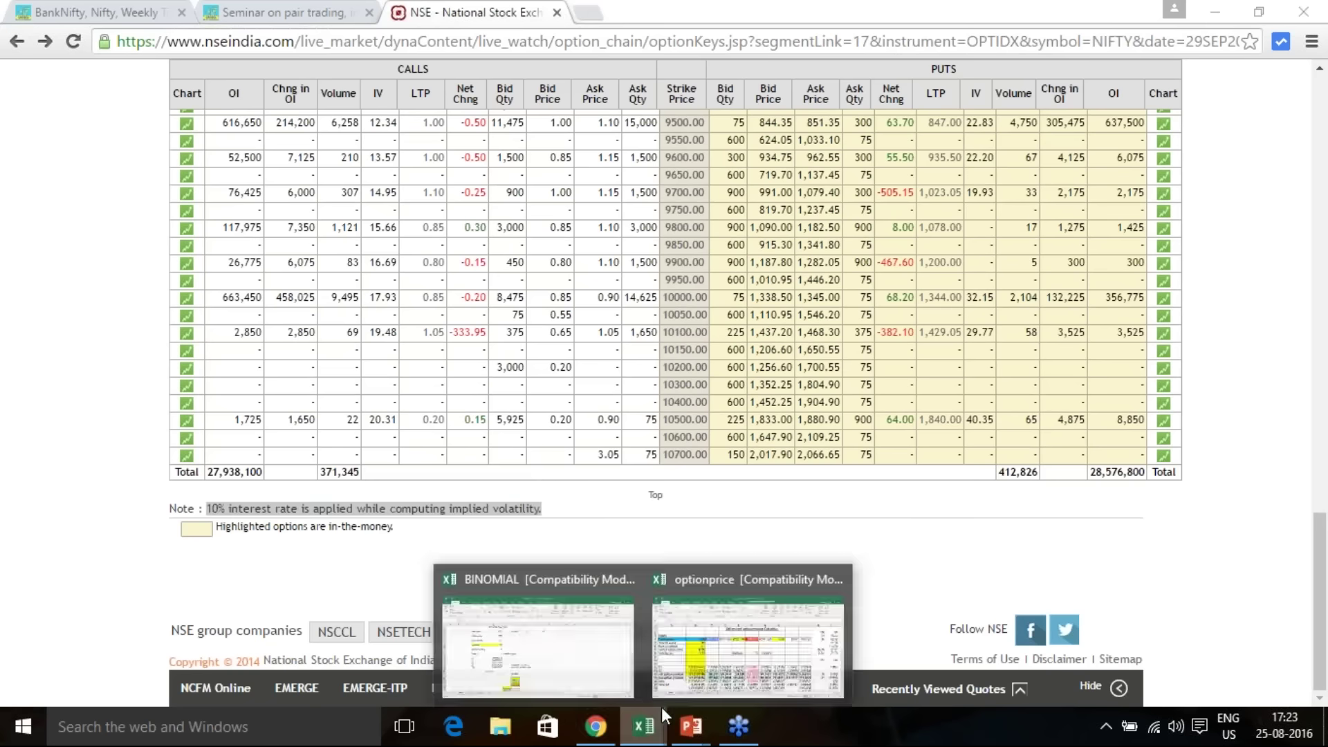
{"action": "left_click", "coordinate": [736, 671]}
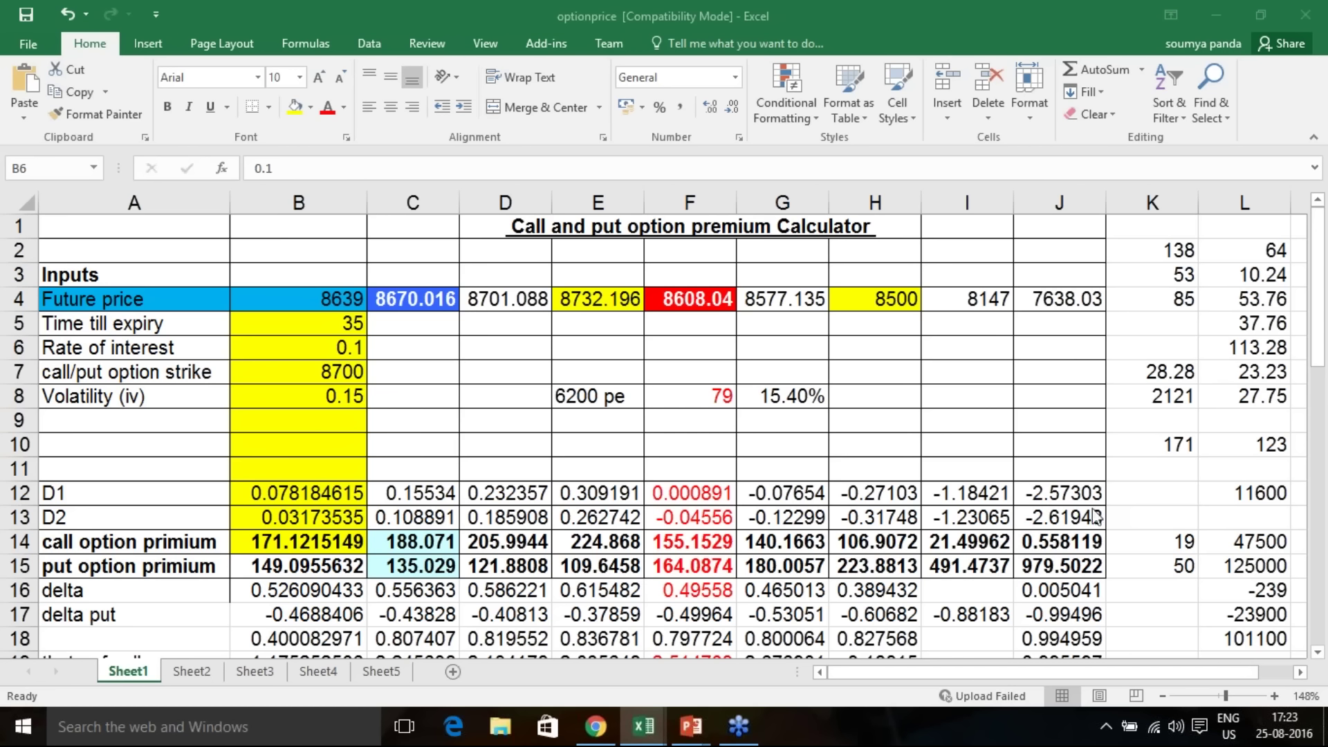
Step: Compare the option strike in B7 with the strike prices in the NSE option chain in Chrome, and return to the optionprice workbook
{"action": "left_click", "coordinate": [338, 375]}
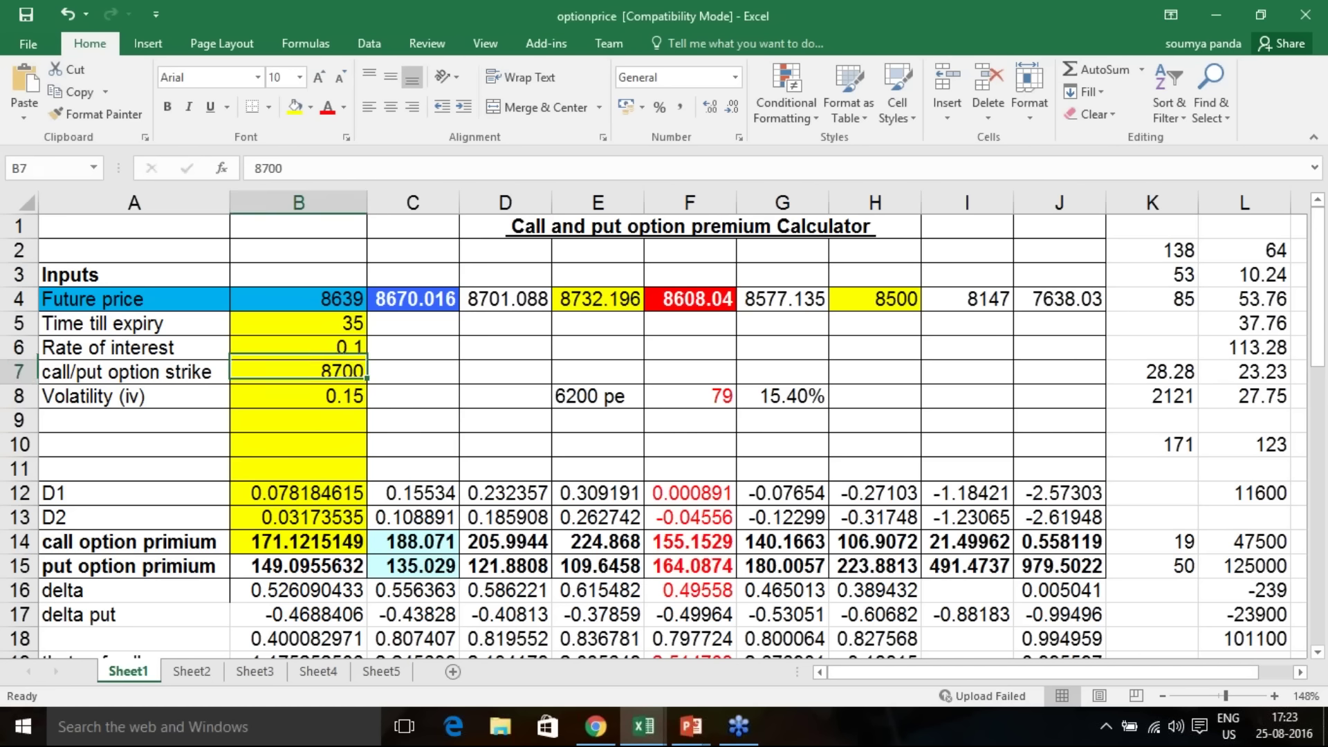
{"action": "left_click", "coordinate": [588, 733]}
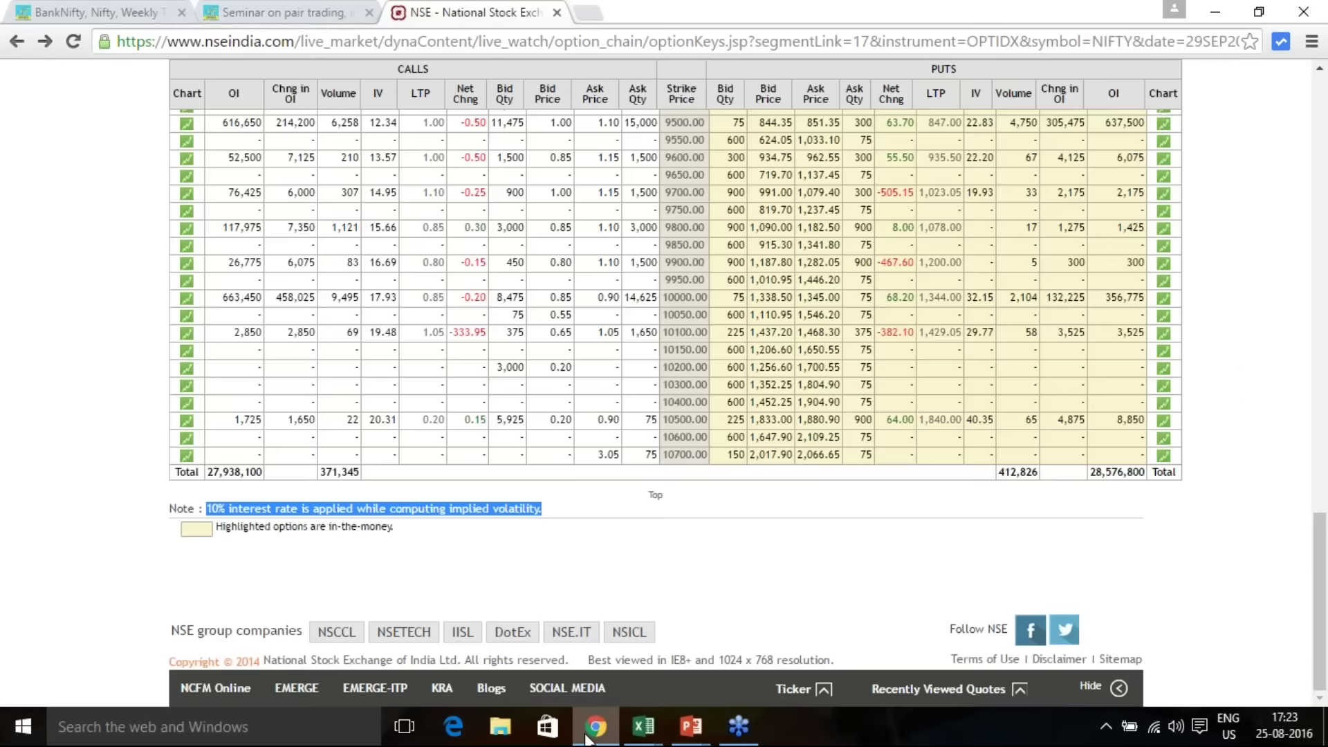
{"action": "scroll", "coordinate": [675, 387], "scroll_direction": "up", "scroll_amount": 3}
{"action": "scroll", "coordinate": [675, 387], "scroll_direction": "up", "scroll_amount": 2}
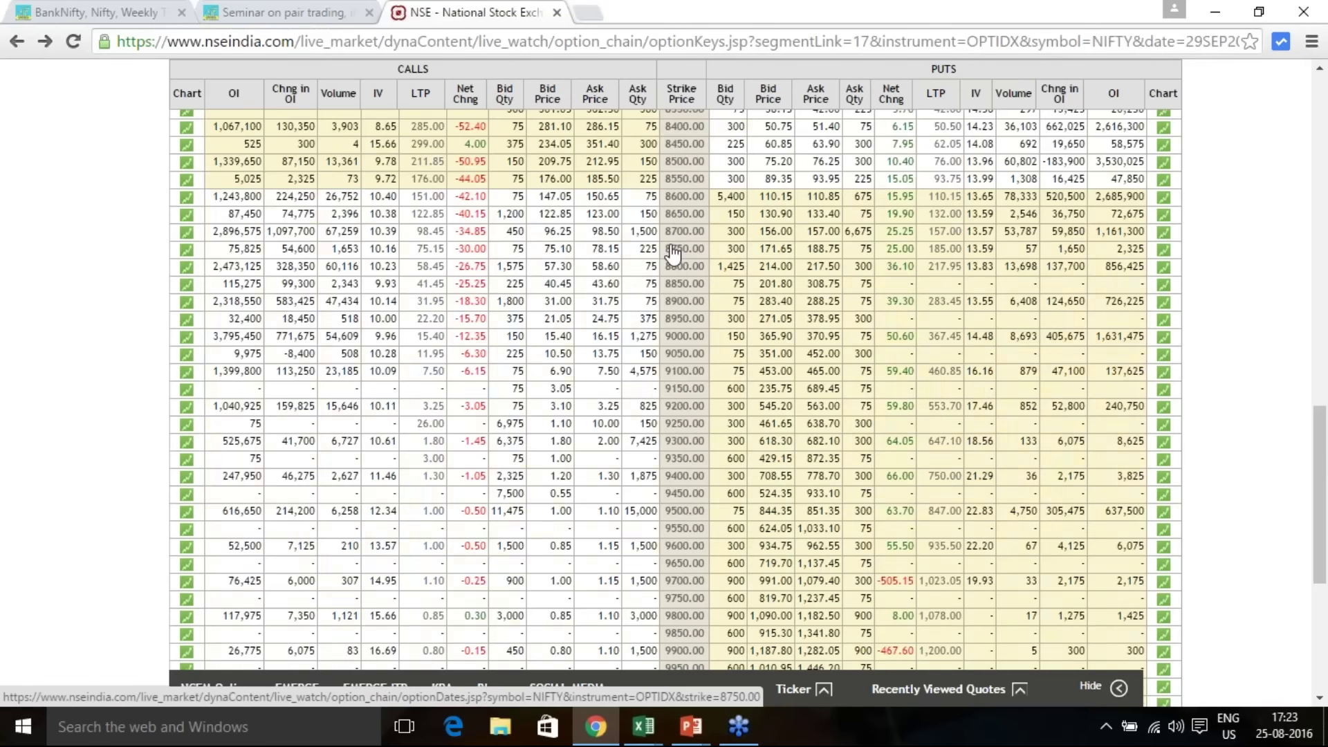
{"action": "scroll", "coordinate": [678, 243], "scroll_direction": "up", "scroll_amount": 12}
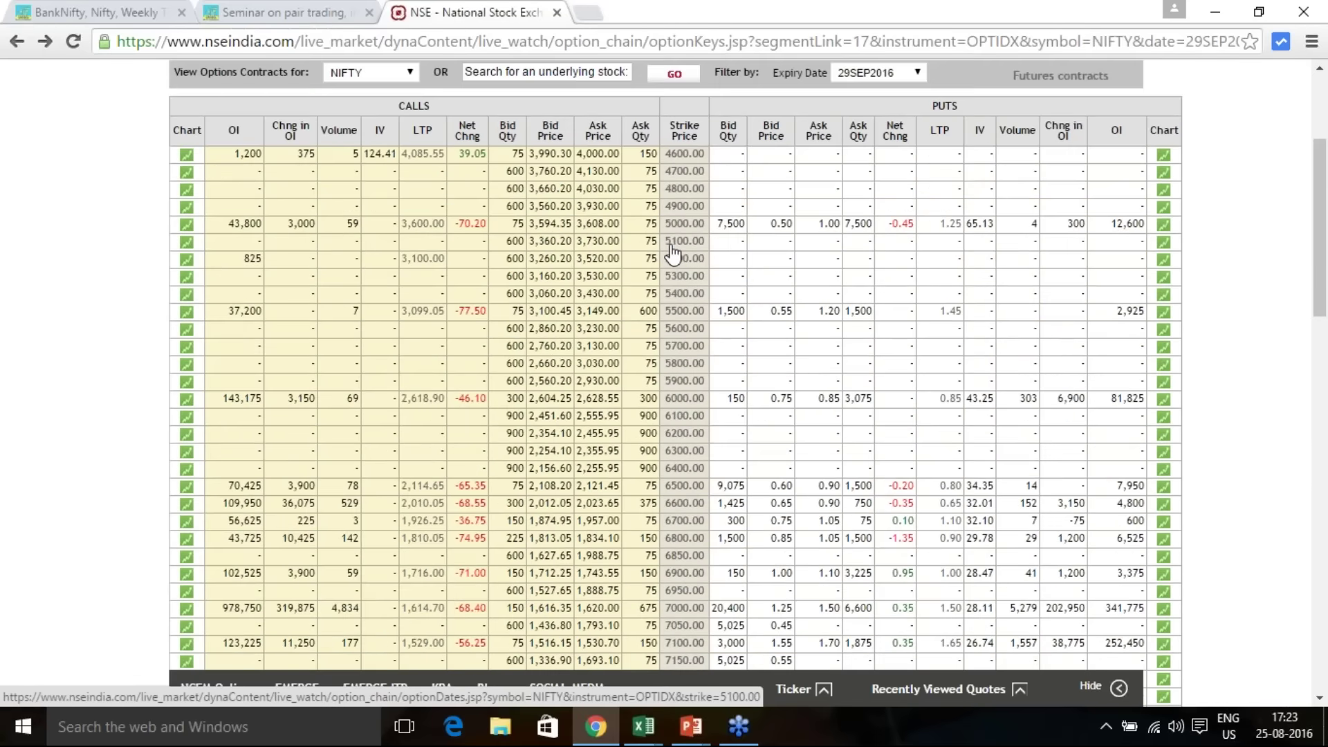
{"action": "scroll", "coordinate": [672, 252], "scroll_direction": "down", "scroll_amount": 10}
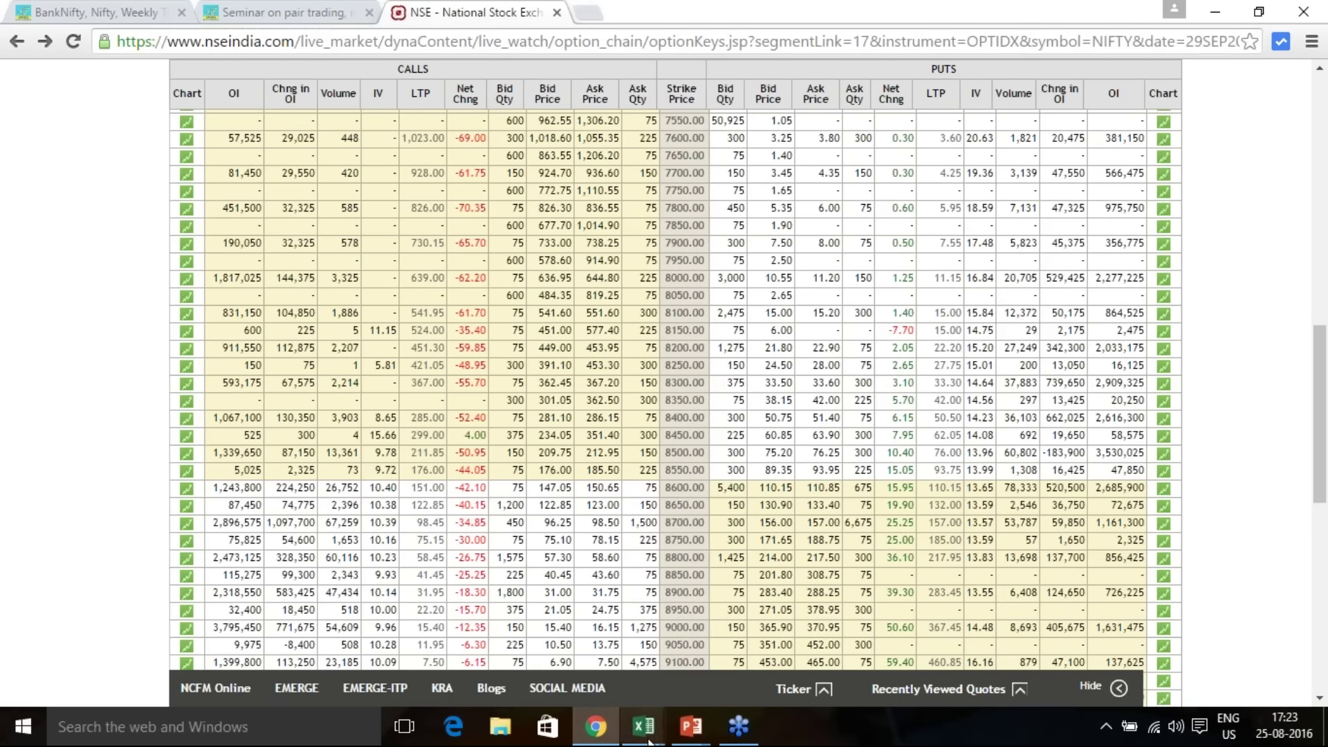
{"action": "mouse_move", "coordinate": [643, 726]}
{"action": "left_click", "coordinate": [694, 675]}
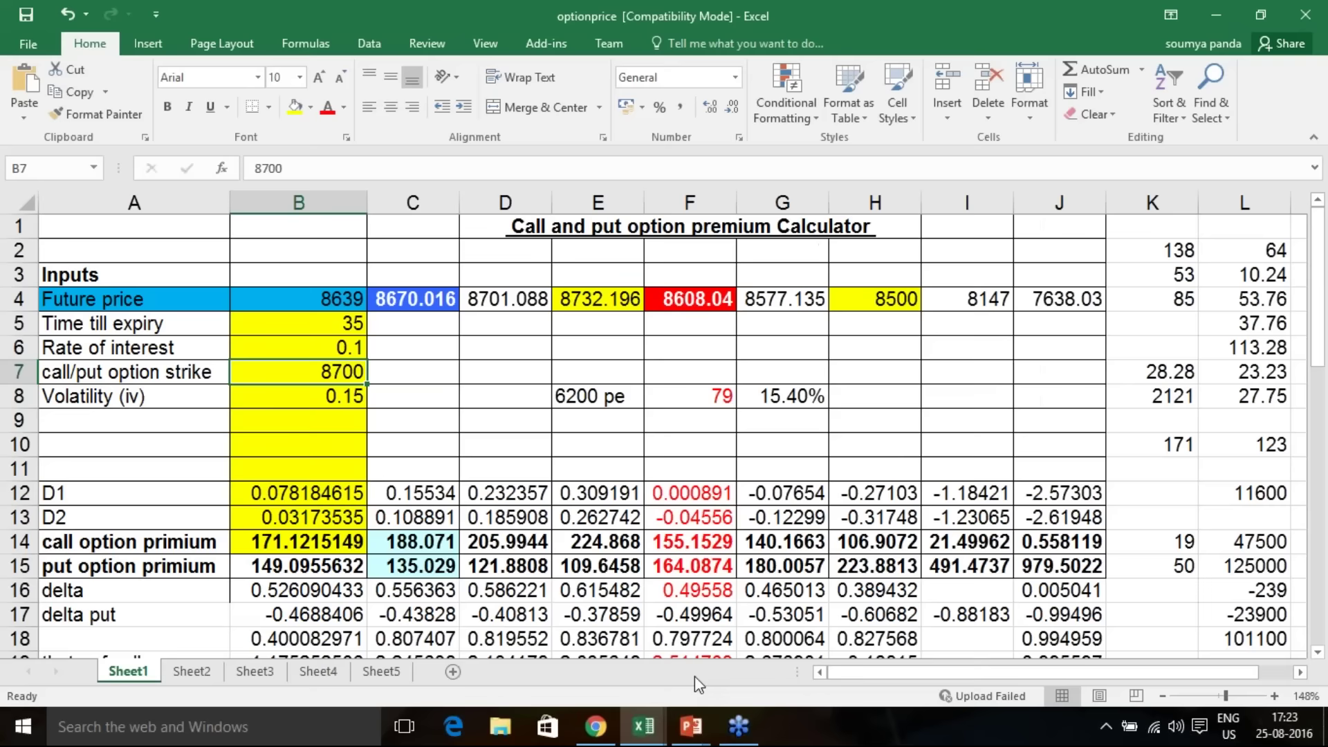
Step: Inspect the volatility value in B8 and the put option premium formula in B15
{"action": "left_click", "coordinate": [350, 398]}
{"action": "double_click", "coordinate": [351, 398]}
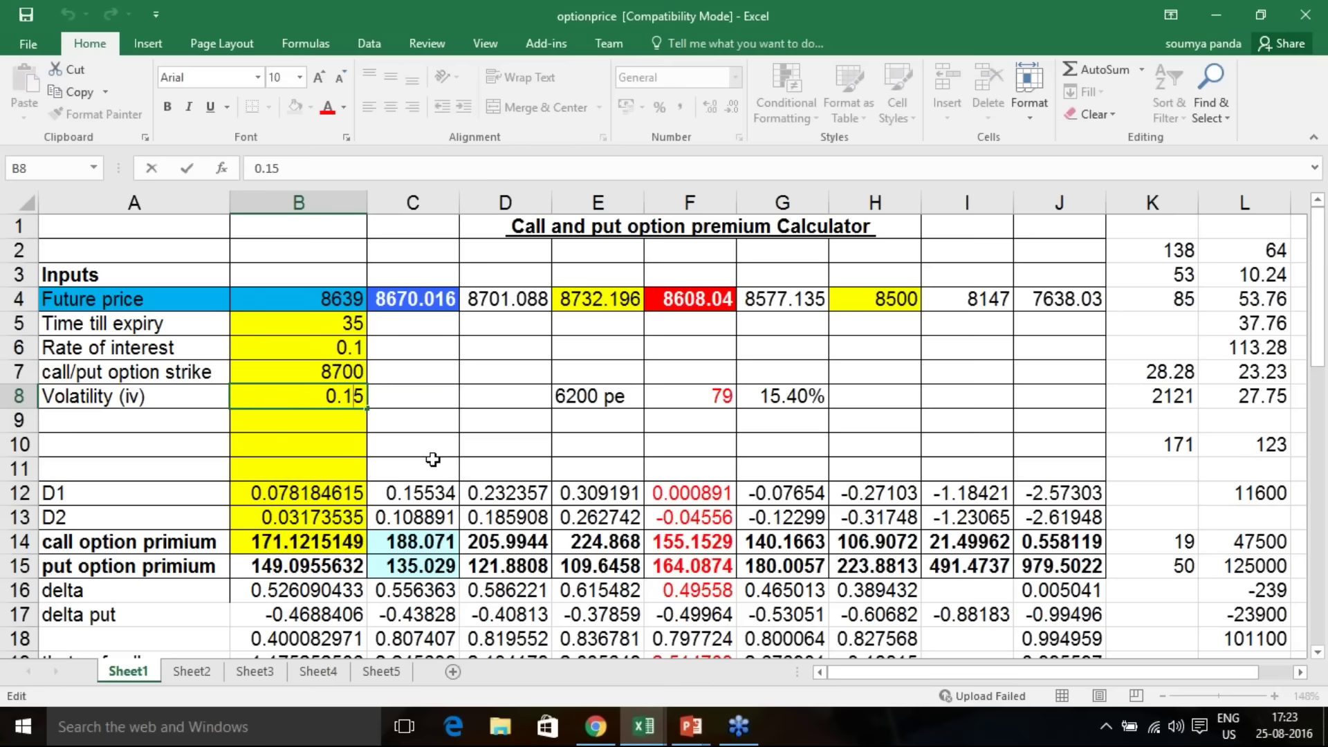
{"action": "left_click", "coordinate": [273, 572]}
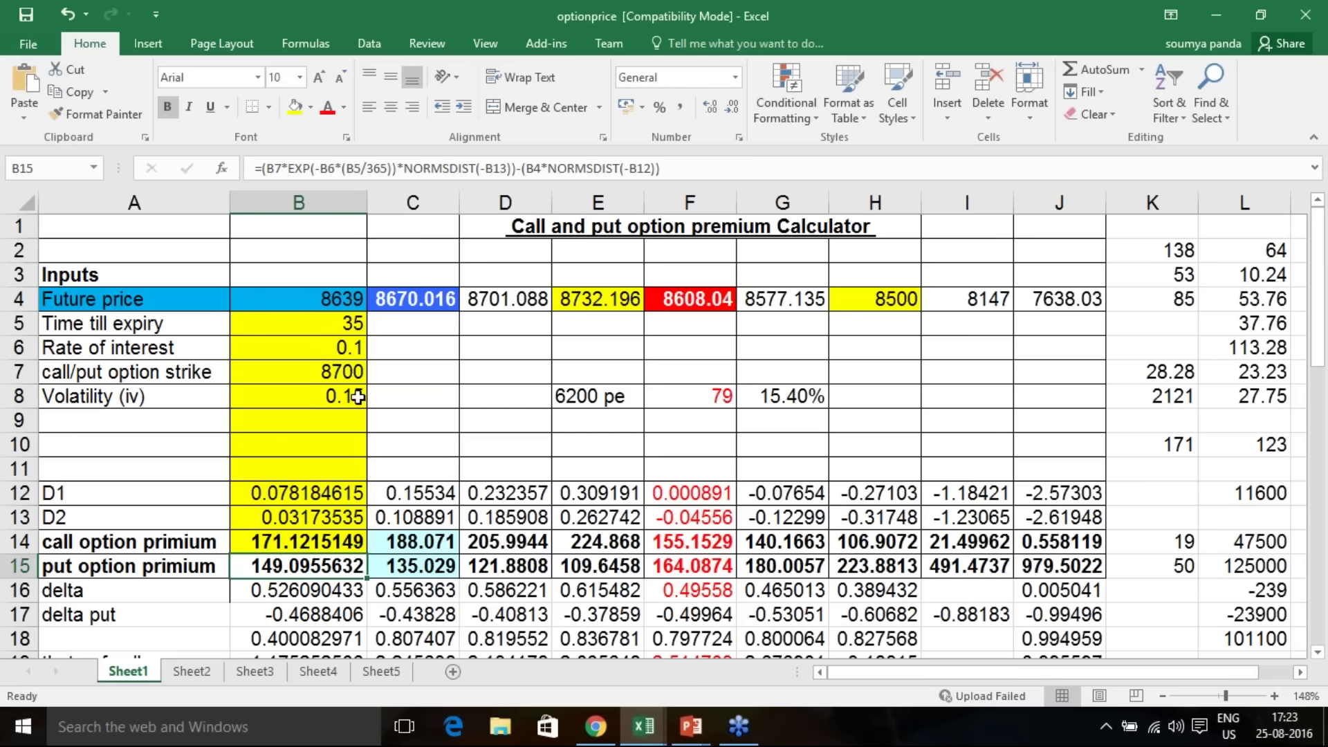
Step: Look up the implied volatility in the NSE option chain in Chrome, and return to the optionprice workbook to inspect B8 and the put premium in B15
{"action": "left_click", "coordinate": [595, 726]}
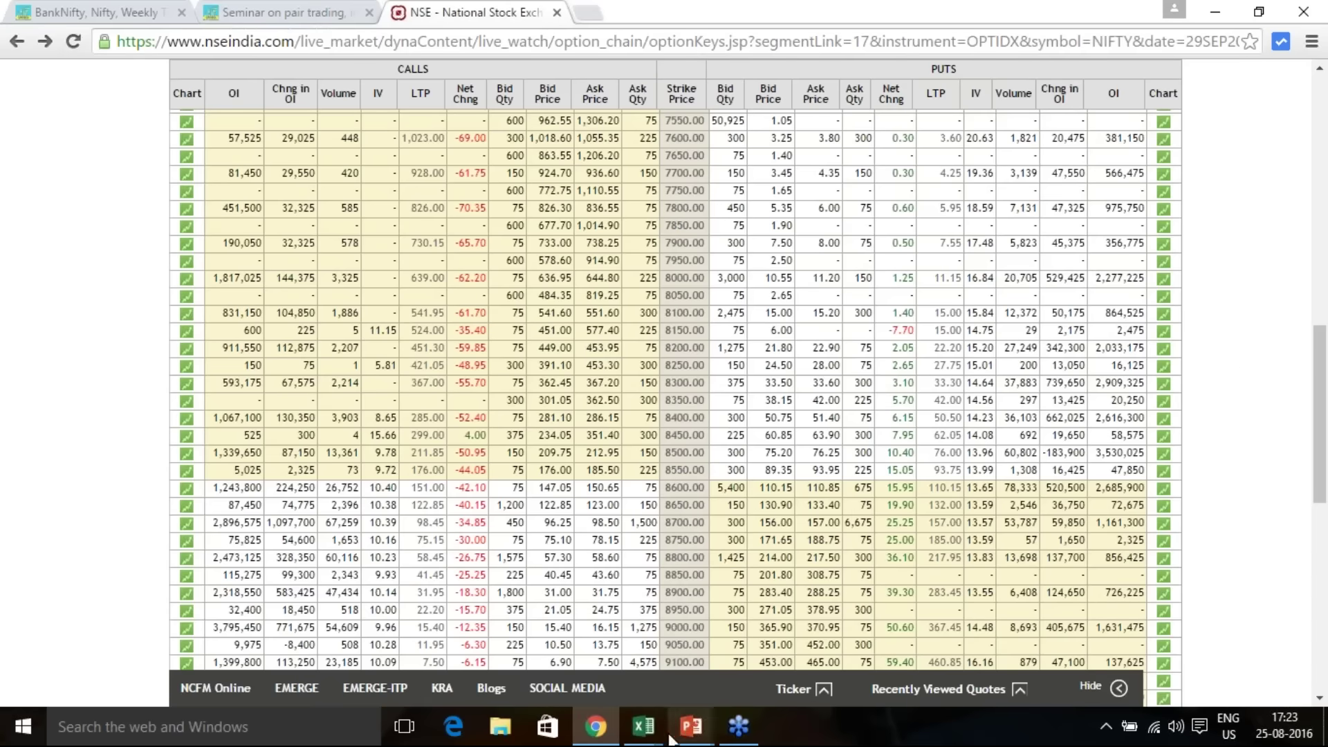
{"action": "mouse_move", "coordinate": [643, 726]}
{"action": "left_click", "coordinate": [711, 686]}
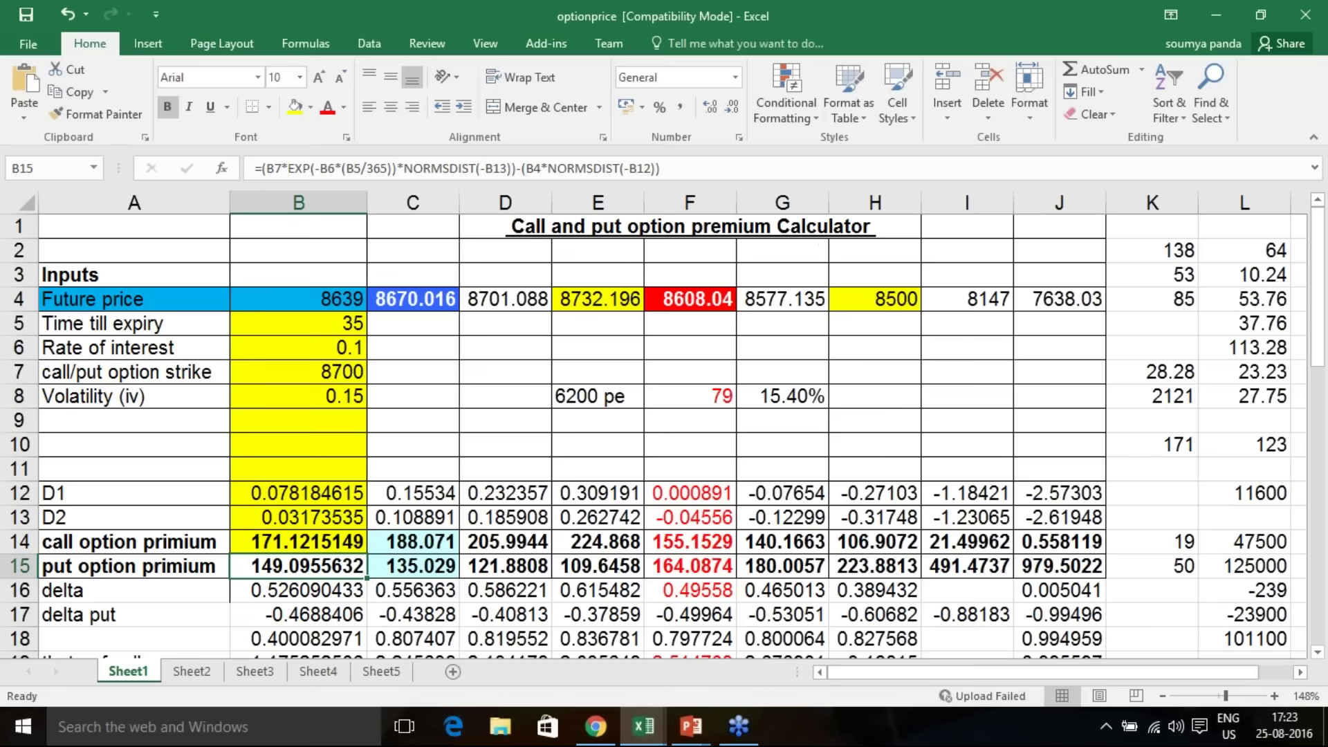
{"action": "double_click", "coordinate": [358, 399]}
{"action": "left_click_drag", "start_coordinate": [353, 397], "coordinate": [367, 398]}
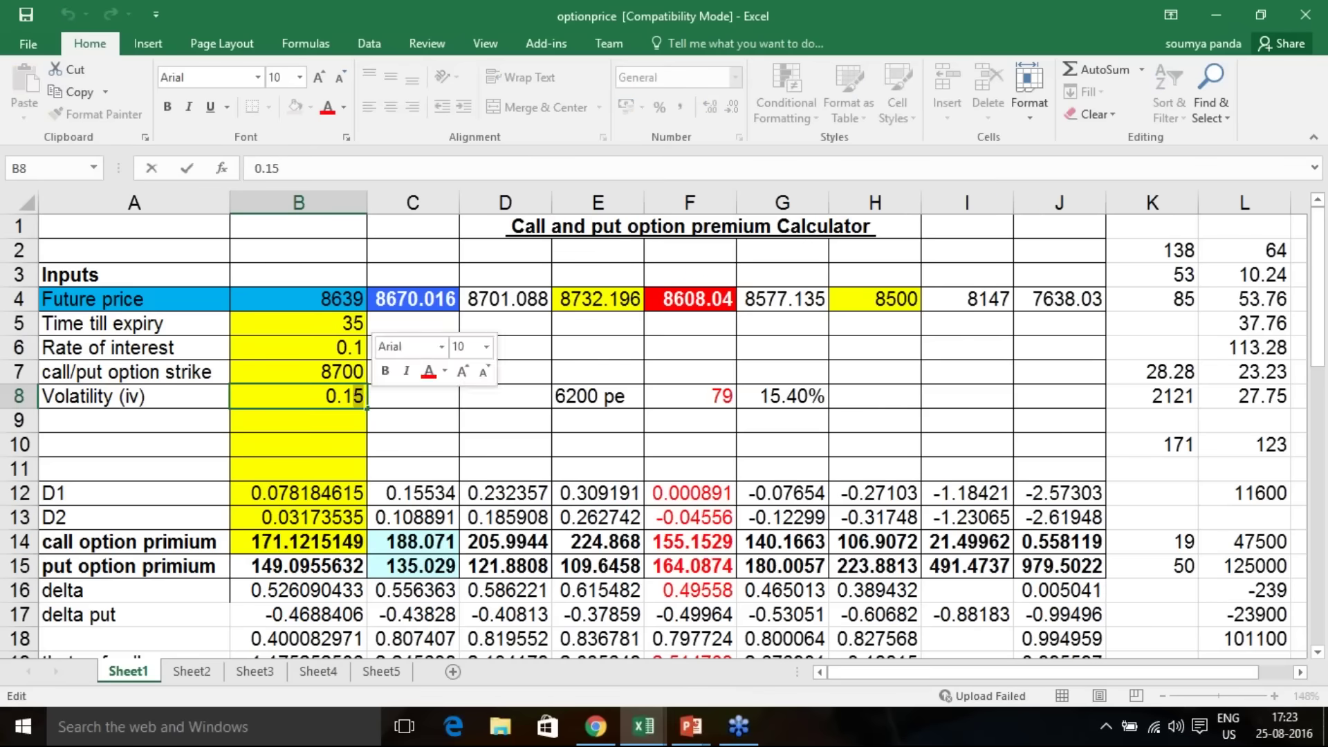
{"action": "key", "text": "Return"}
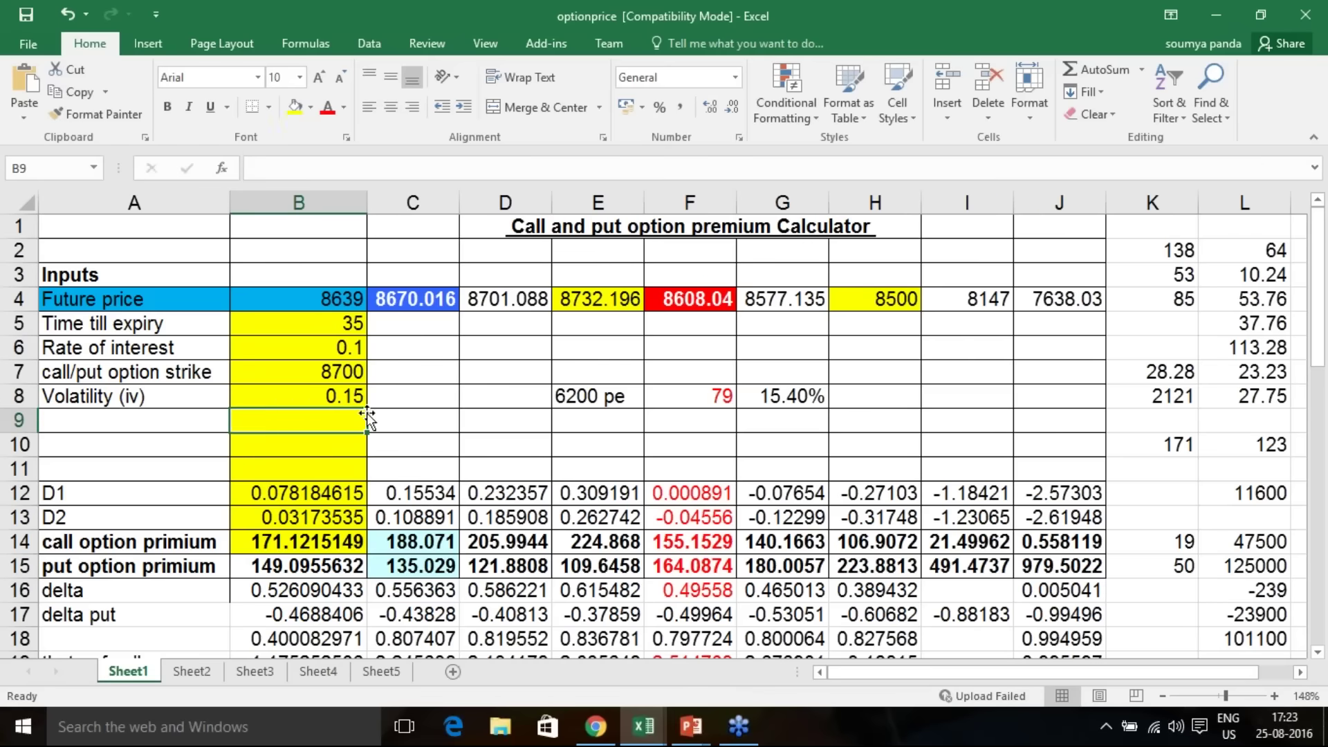
{"action": "left_click", "coordinate": [303, 563]}
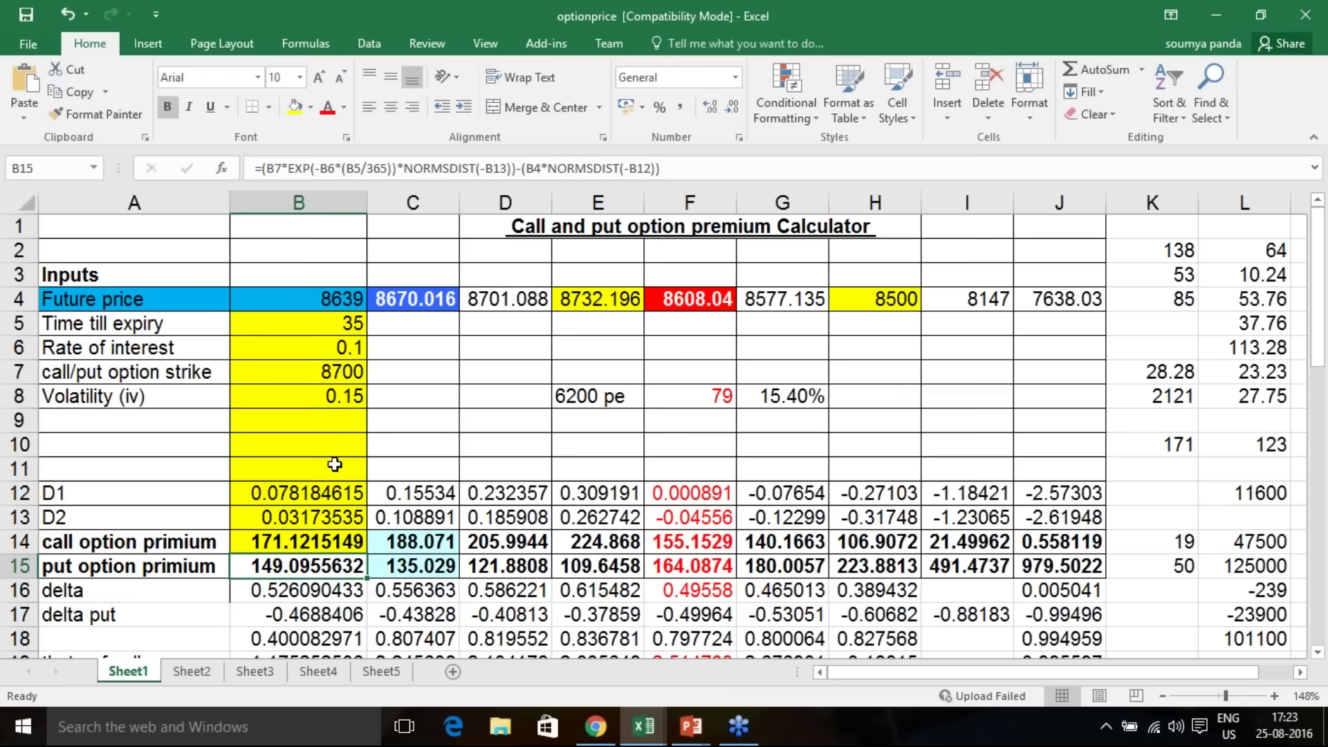
Step: Test the calculator with the volatility in B8 set to 0.14 and to 0.11
{"action": "double_click", "coordinate": [355, 397]}
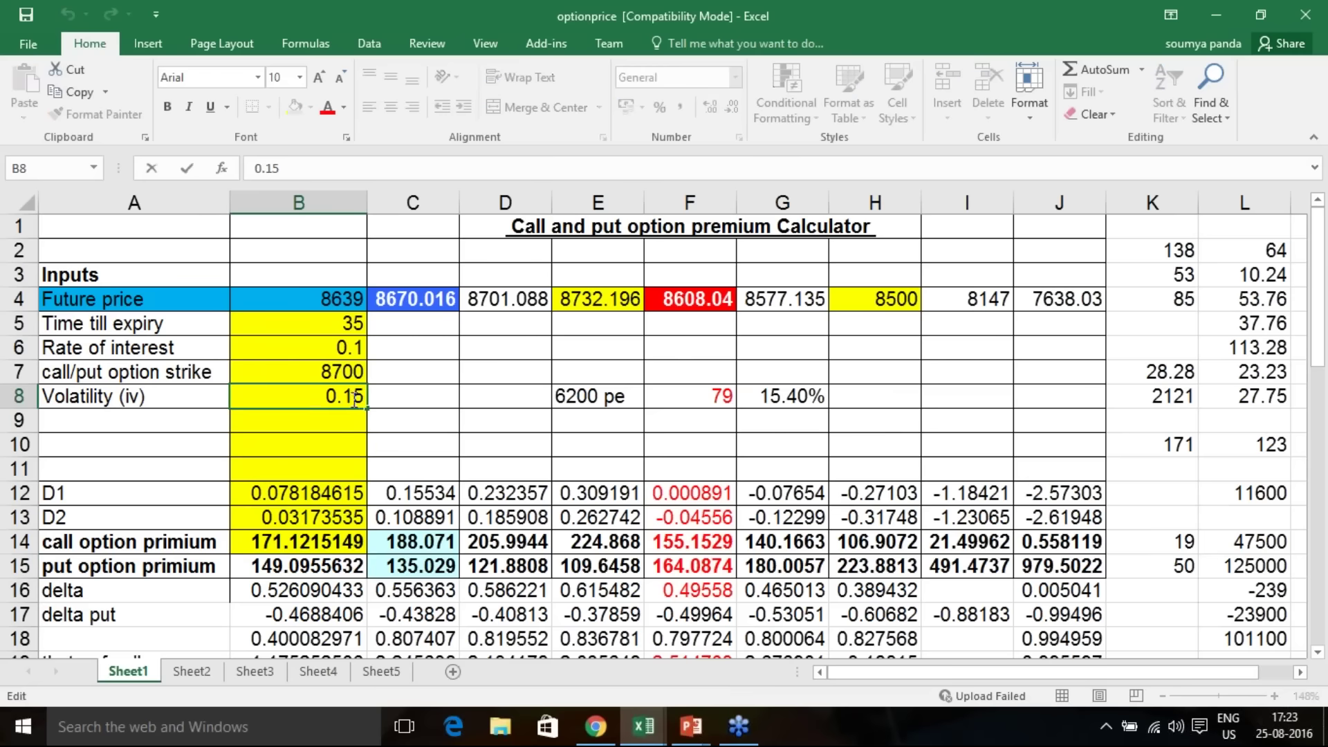
{"action": "key", "text": "Delete"}
{"action": "type", "text": "4"}
{"action": "key", "text": "Return"}
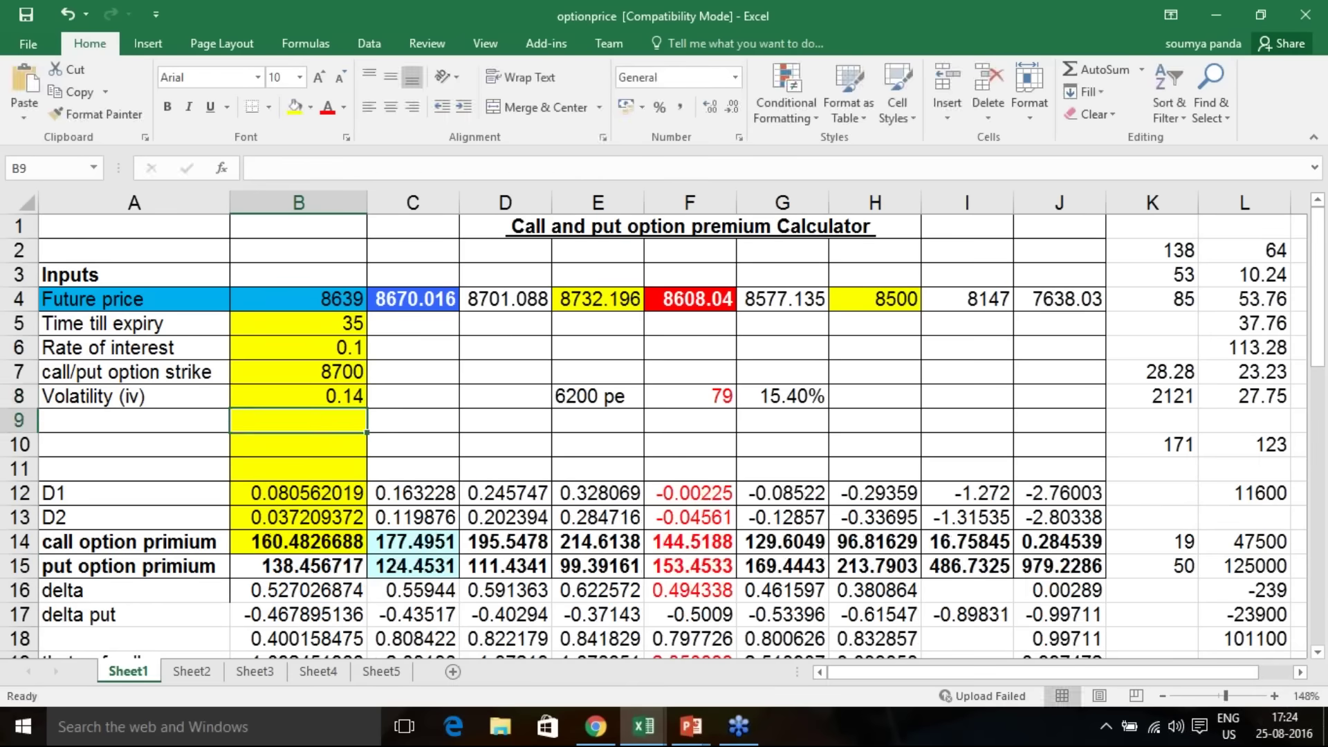
{"action": "double_click", "coordinate": [361, 399]}
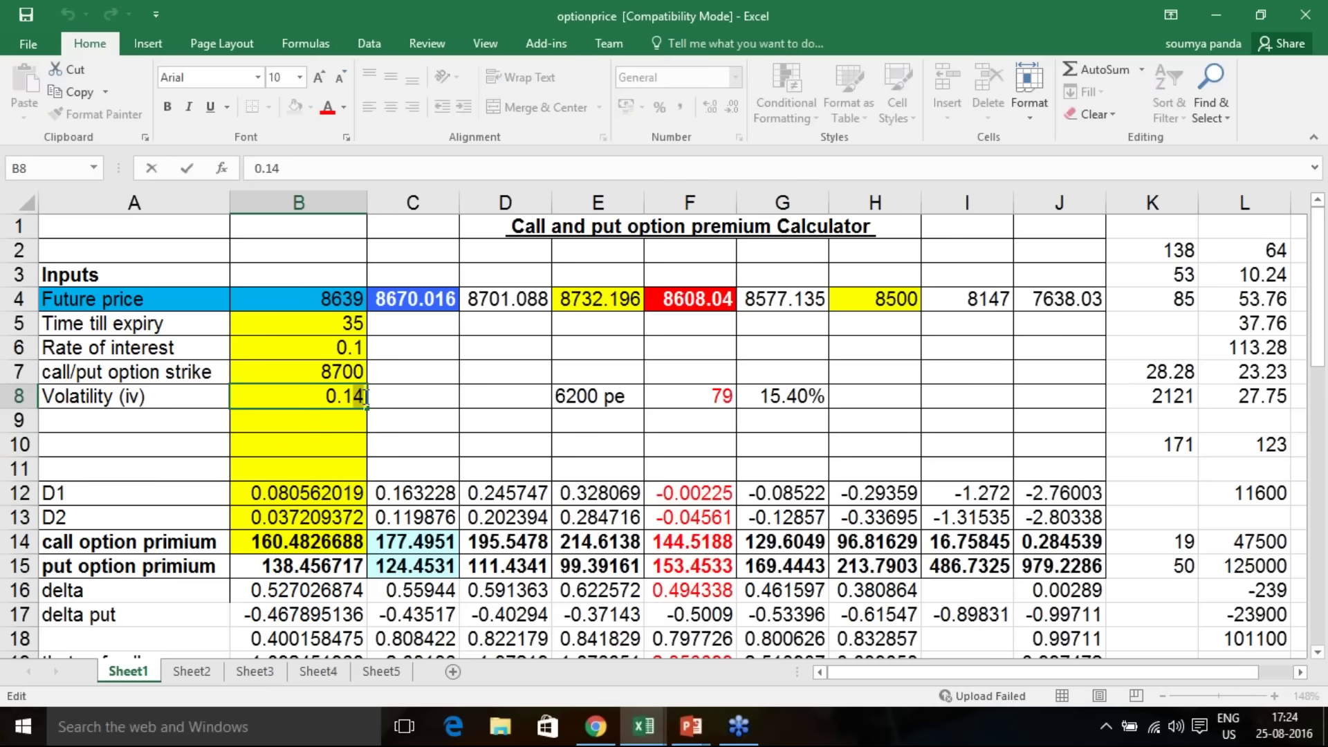
{"action": "type", "text": "1"}
{"action": "left_click", "coordinate": [355, 448]}
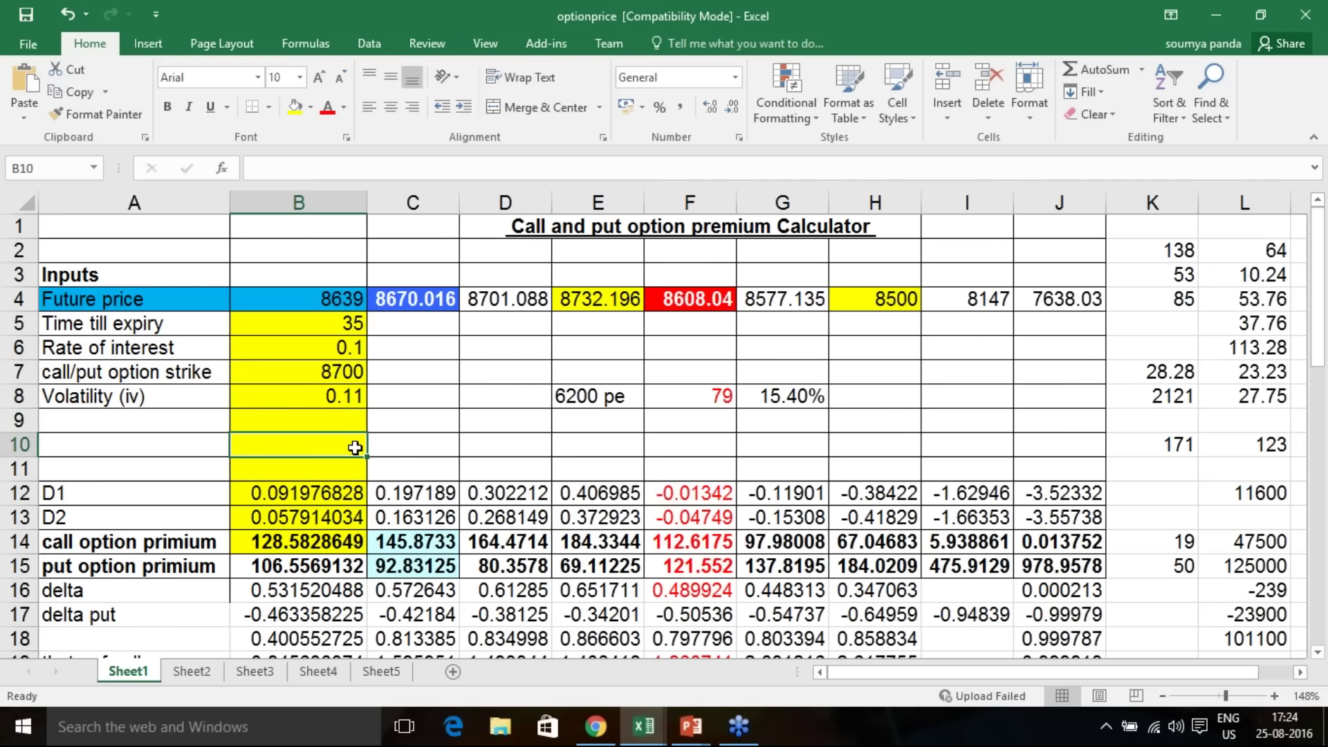
Step: Test the calculator with the volatility in B8 set to 0.1 and to 0.105
{"action": "double_click", "coordinate": [359, 398]}
{"action": "type", "text": "0"}
{"action": "key", "text": "Return"}
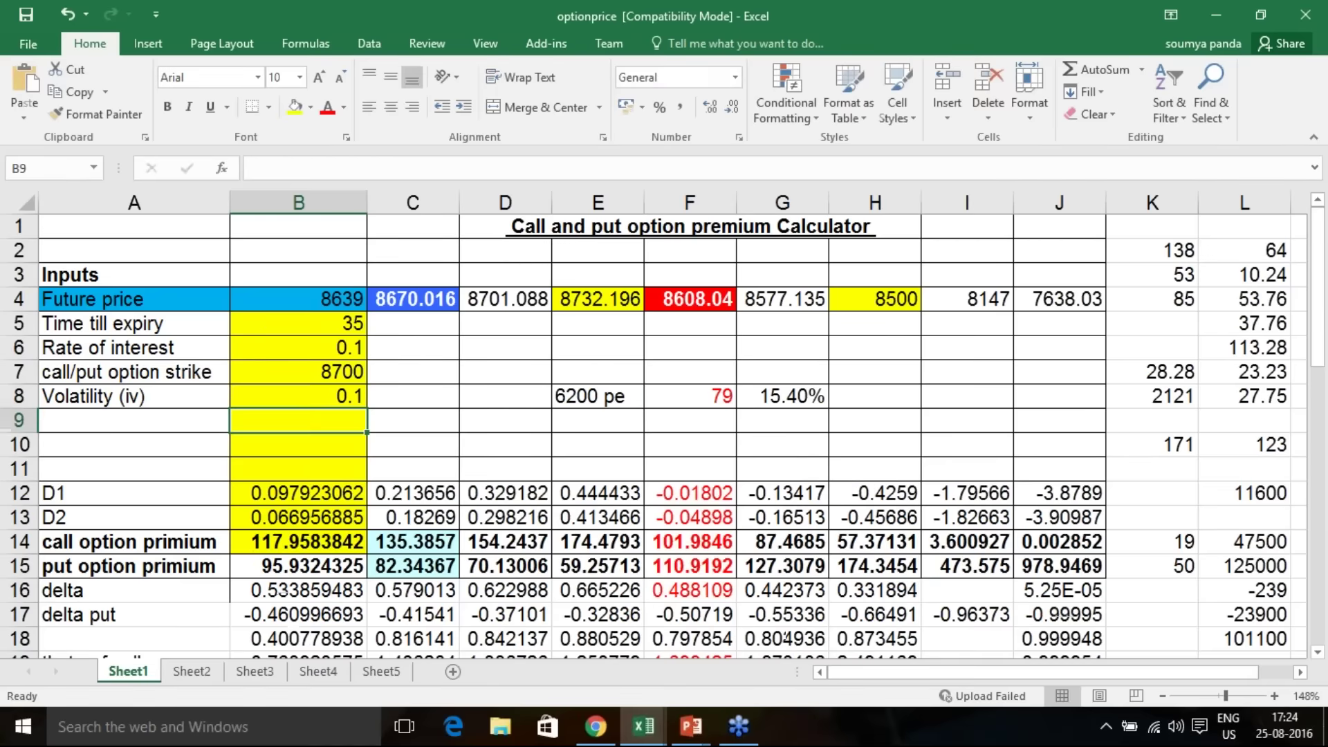
{"action": "double_click", "coordinate": [355, 396]}
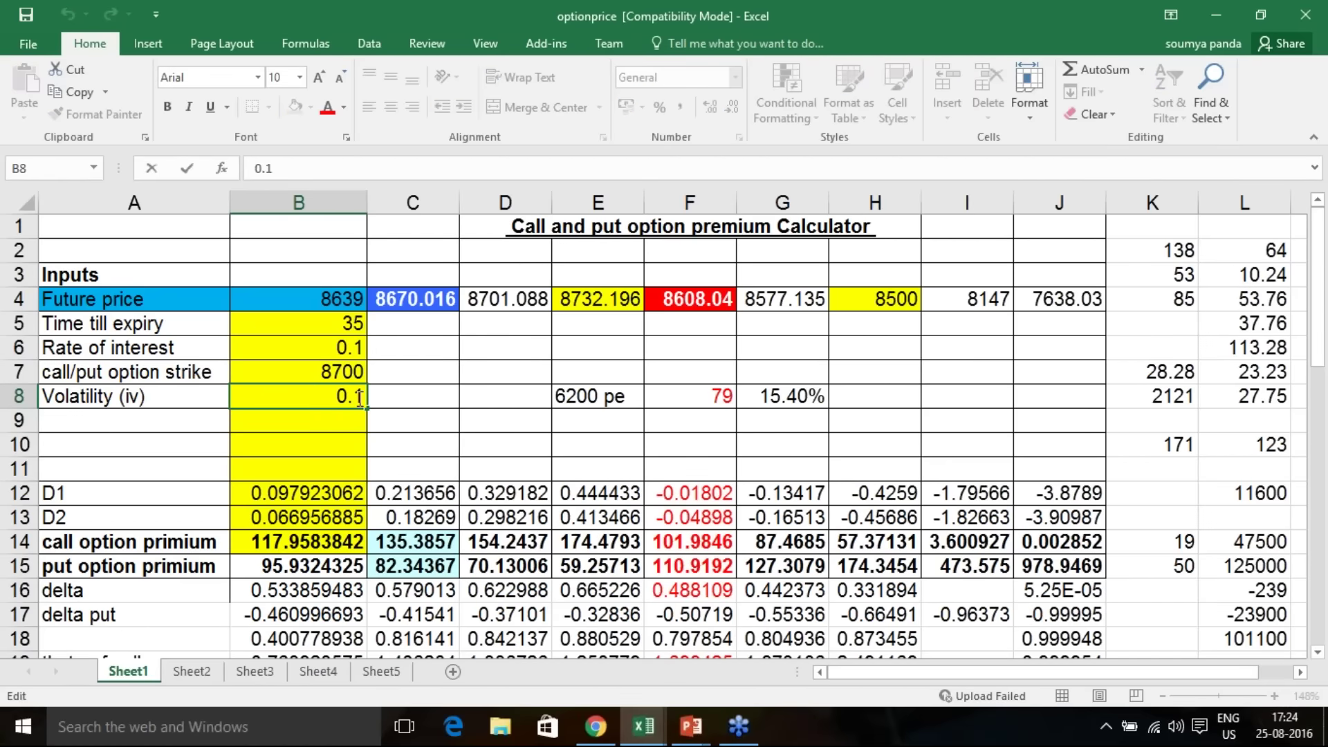
{"action": "type", "text": "05"}
{"action": "key", "text": "Return"}
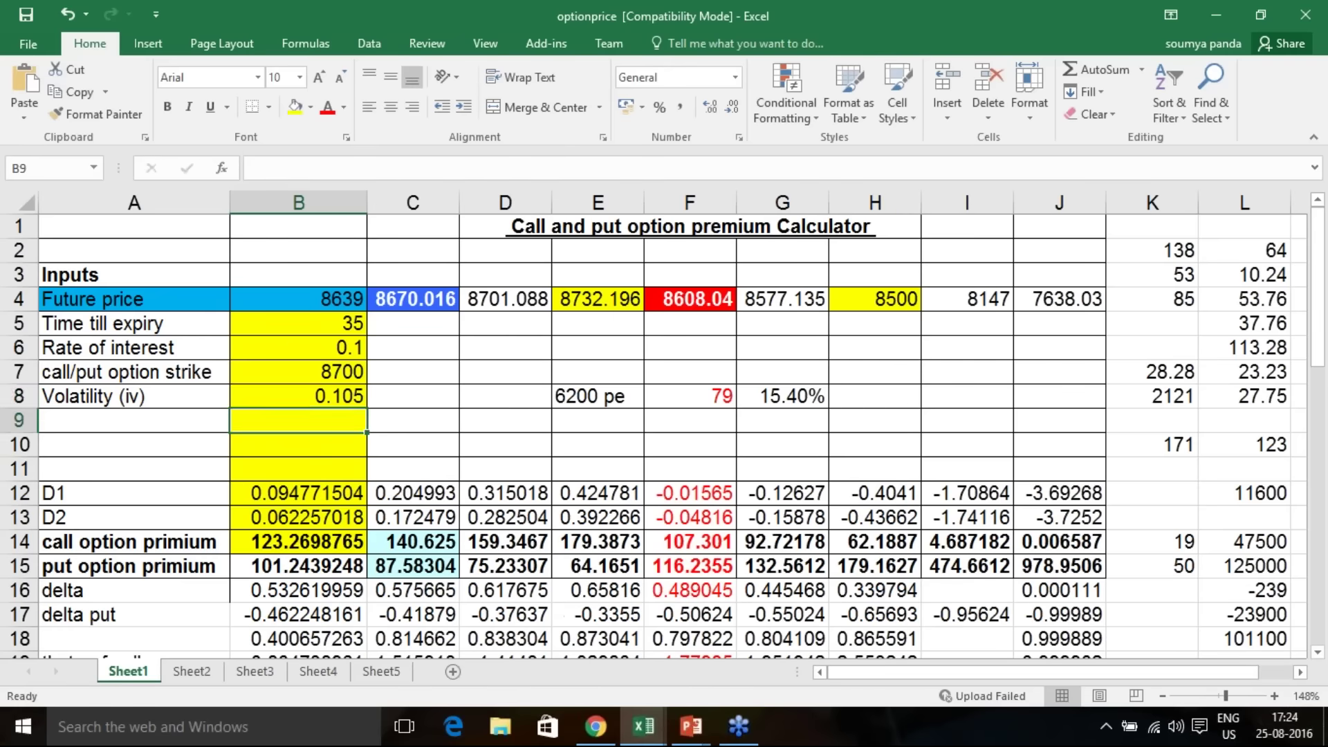
Step: Refine the volatility in B8 to 0.103 and to 0.102
{"action": "double_click", "coordinate": [358, 397]}
{"action": "key", "text": "BackSpace"}
{"action": "type", "text": "3"}
{"action": "key", "text": "Return"}
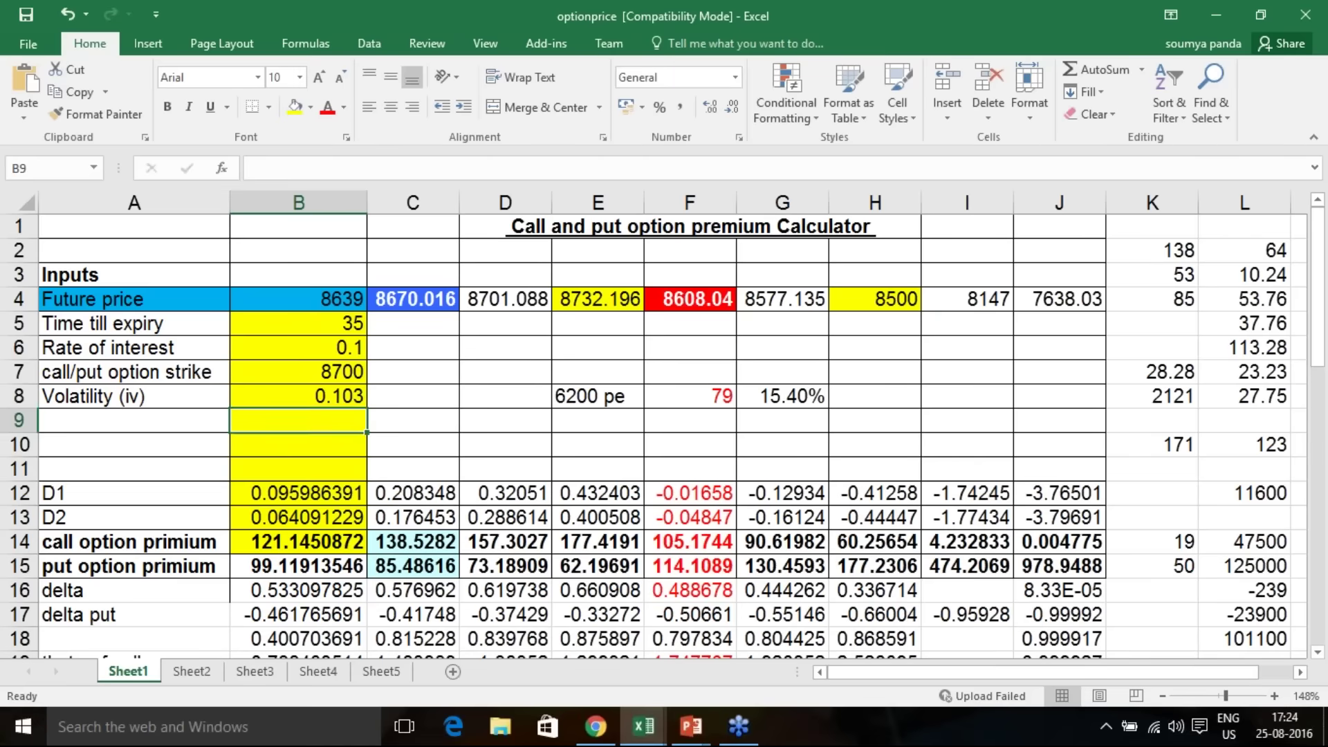
{"action": "left_click", "coordinate": [361, 396]}
{"action": "double_click", "coordinate": [363, 397]}
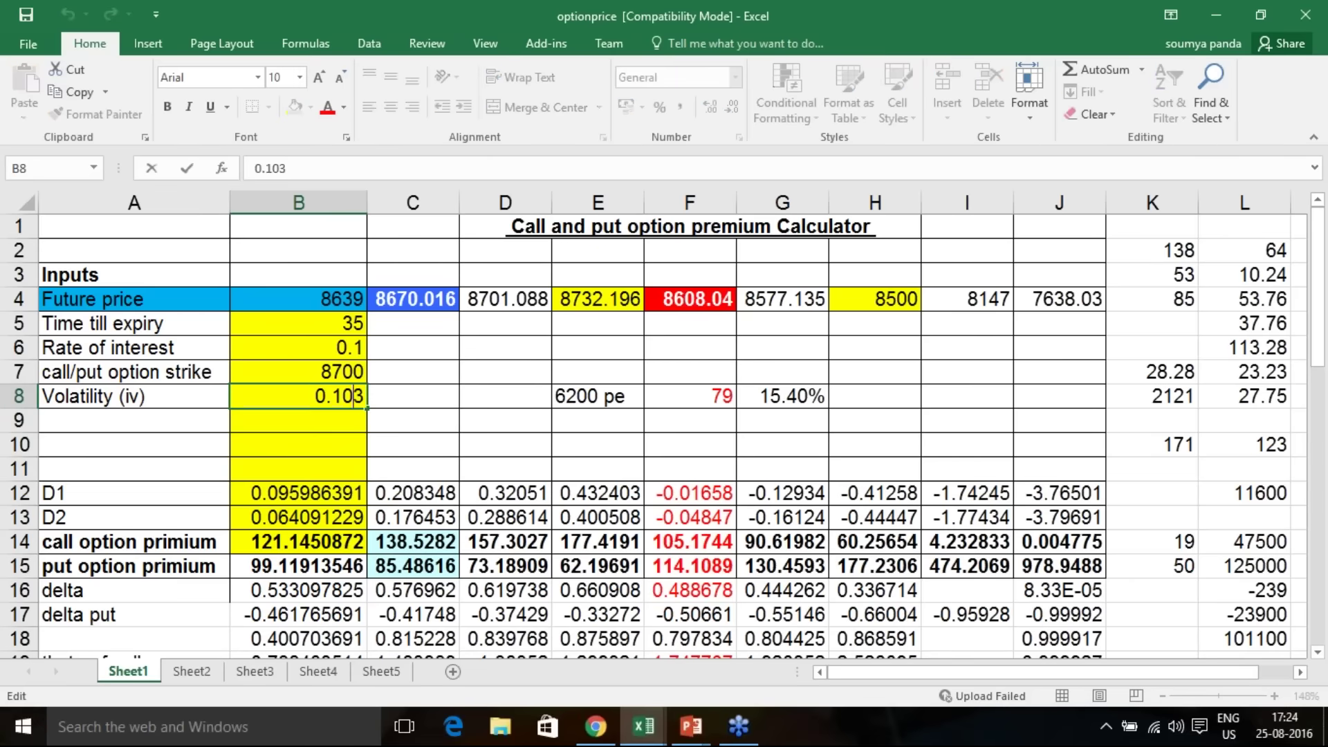
{"action": "type", "text": "2"}
{"action": "key", "text": "Return"}
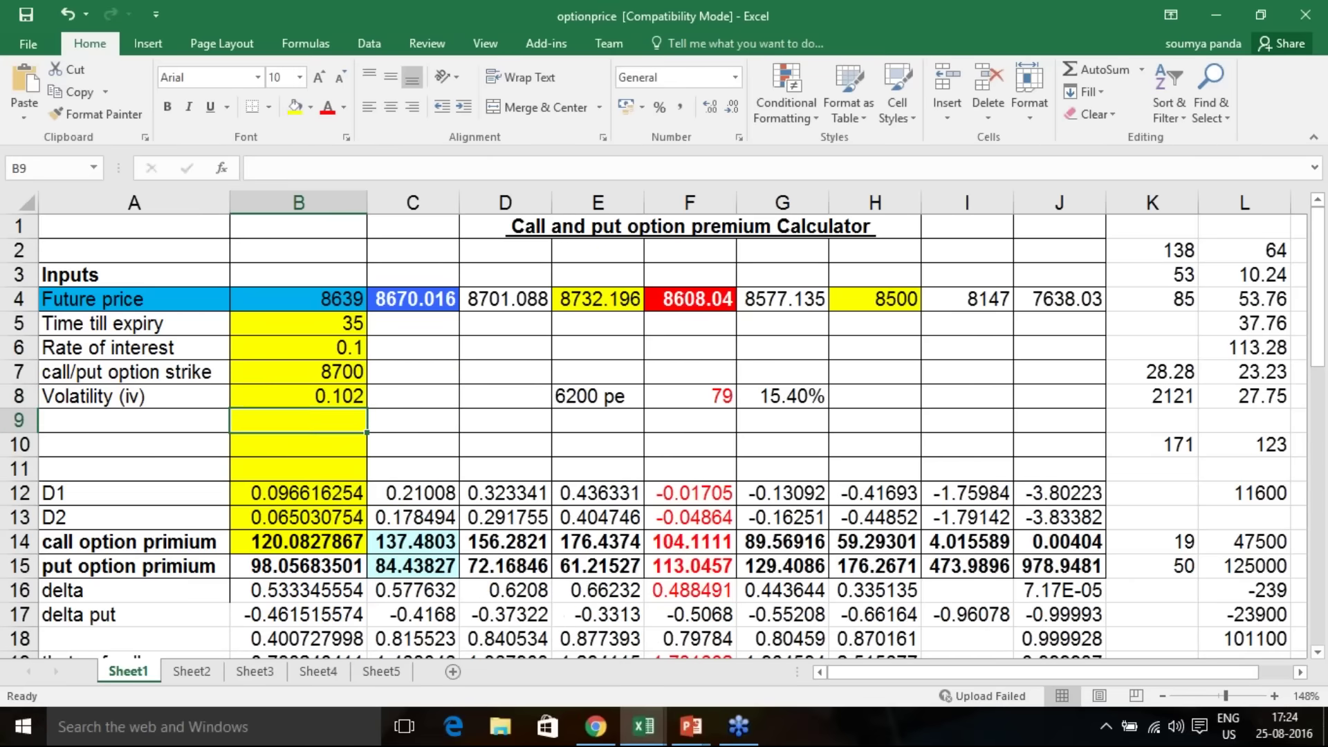
Step: Check the call implied volatility of the 8700 strike in the NSE option chain in Chrome, and return to the optionprice workbook
{"action": "left_click", "coordinate": [595, 726]}
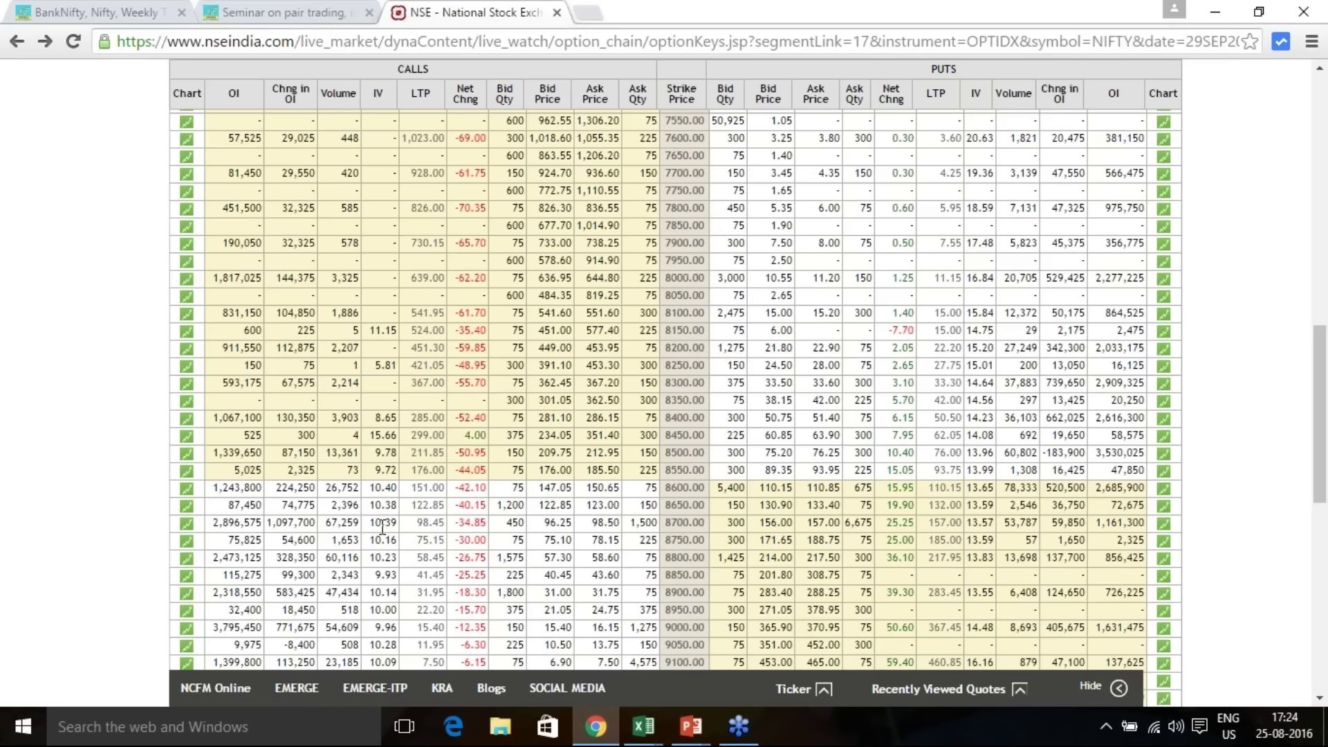
{"action": "mouse_move", "coordinate": [646, 723]}
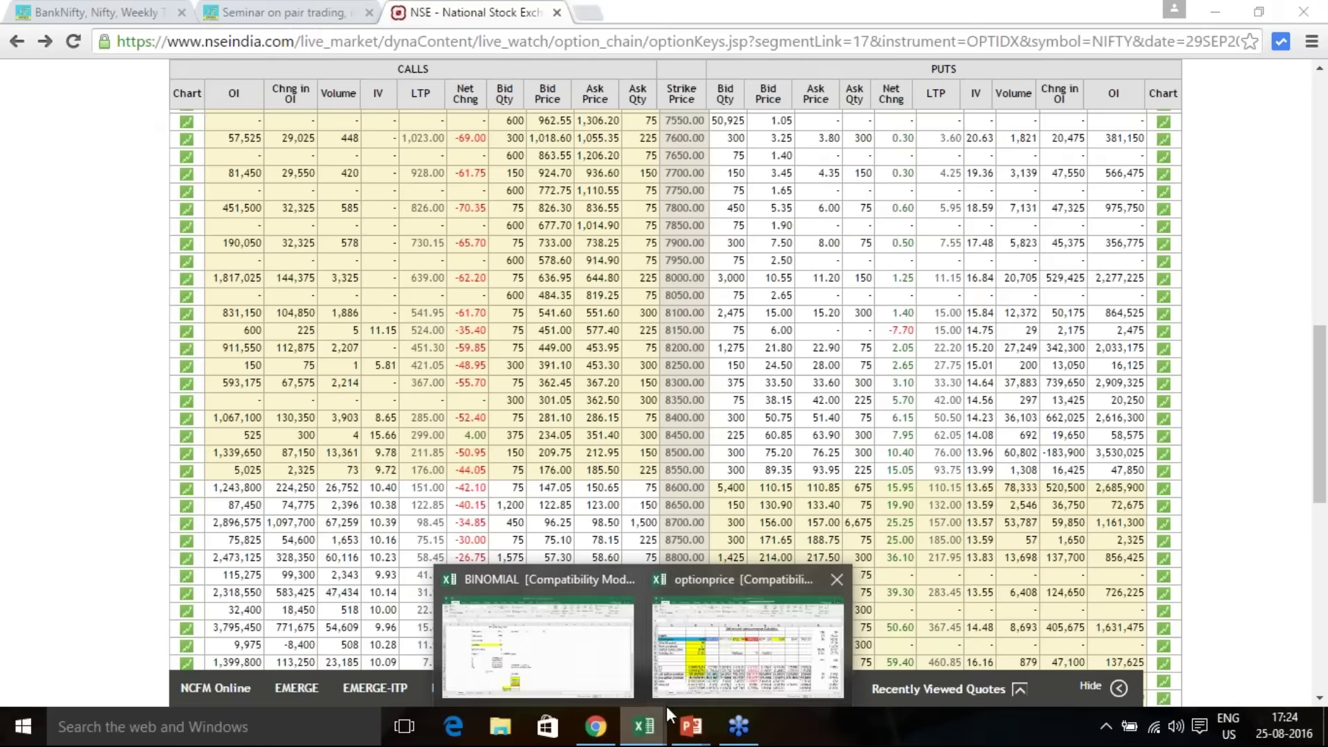
{"action": "left_click", "coordinate": [695, 682]}
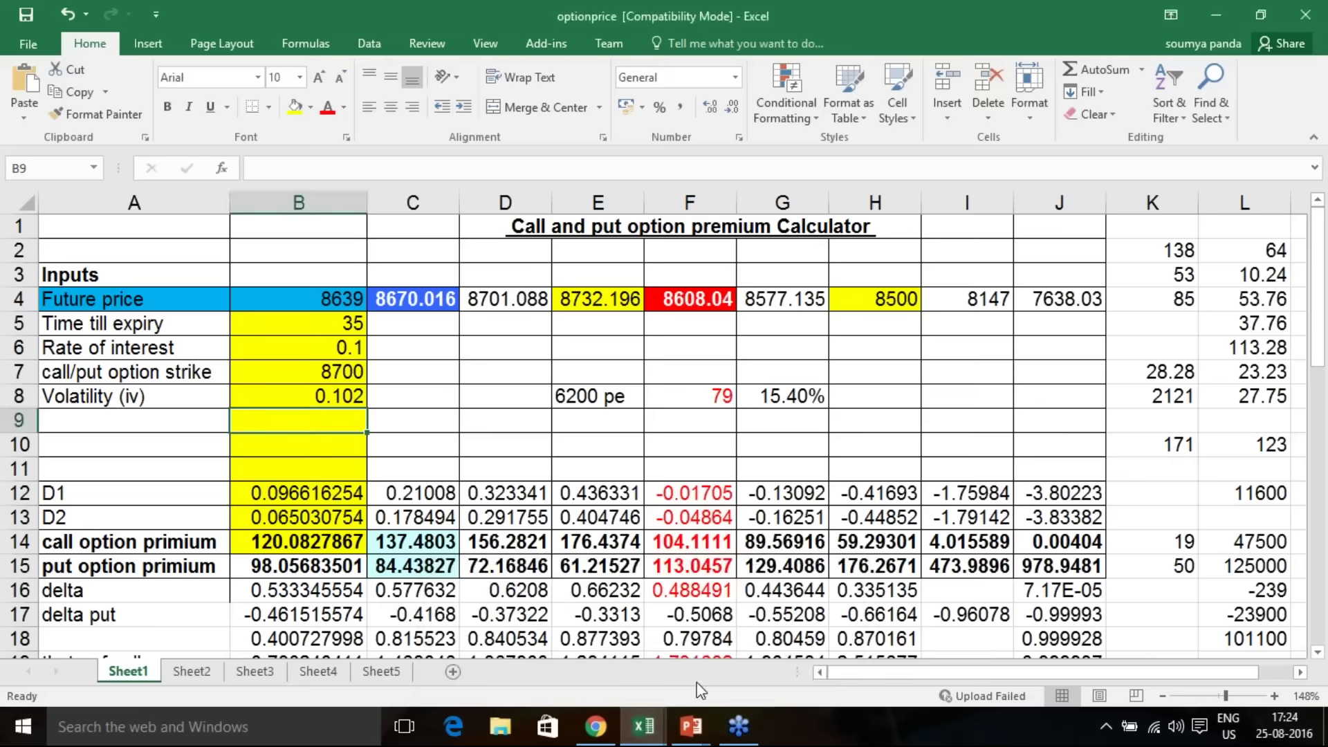
Step: Refine the volatility in B8 to four decimals, trying 0.1021 and 0.1025
{"action": "double_click", "coordinate": [364, 396]}
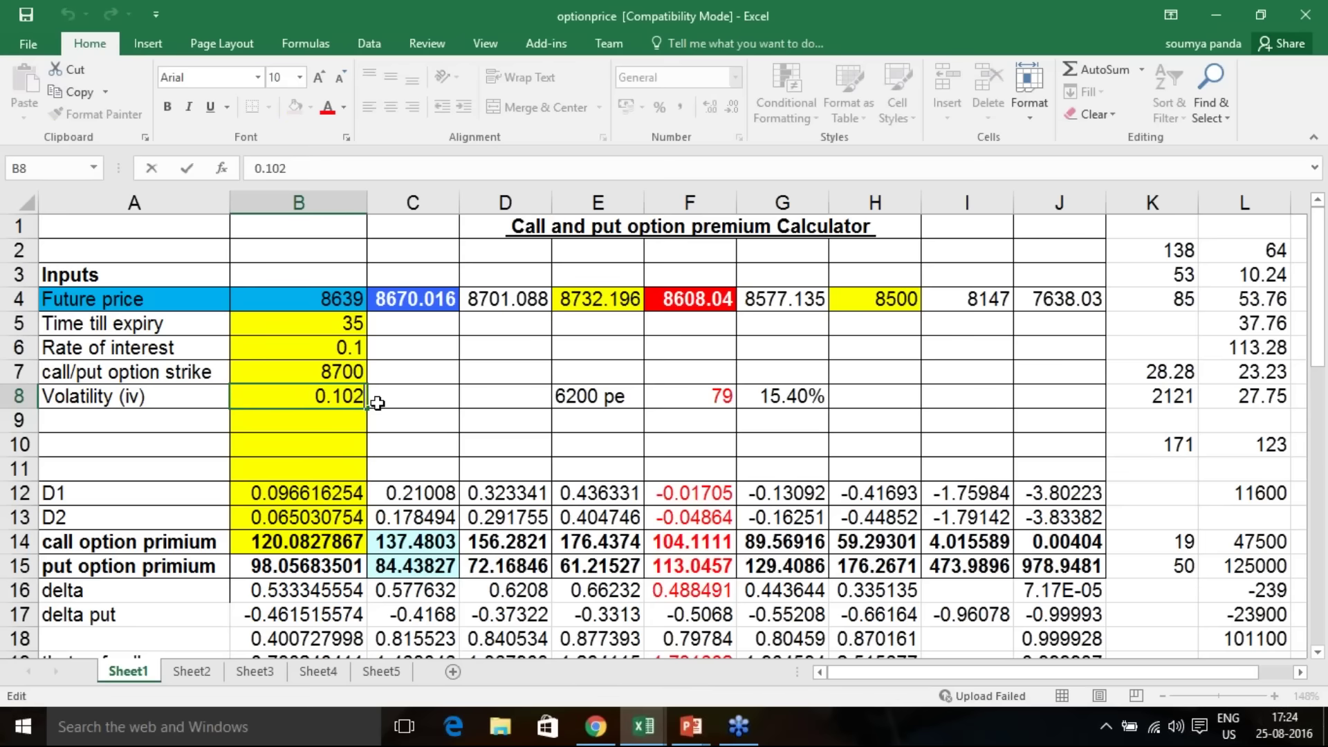
{"action": "type", "text": "1"}
{"action": "key", "text": "Return"}
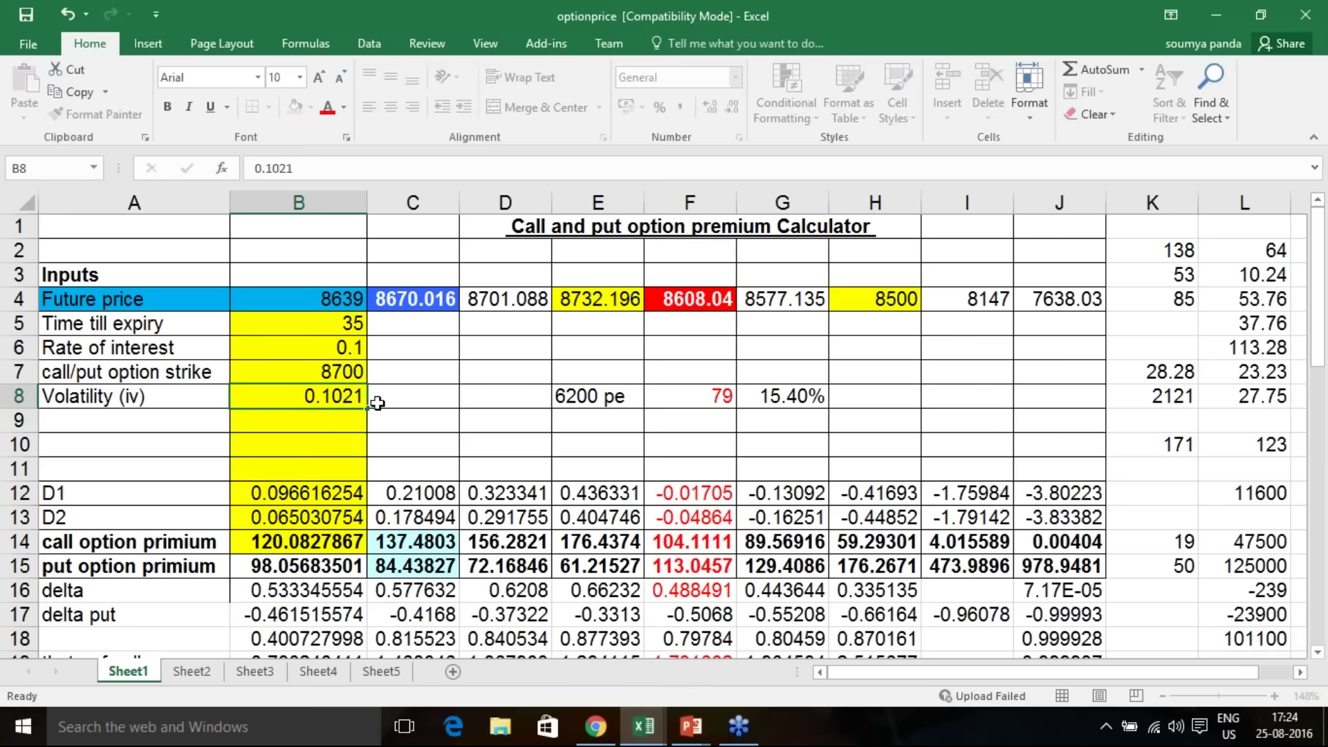
{"action": "double_click", "coordinate": [364, 396]}
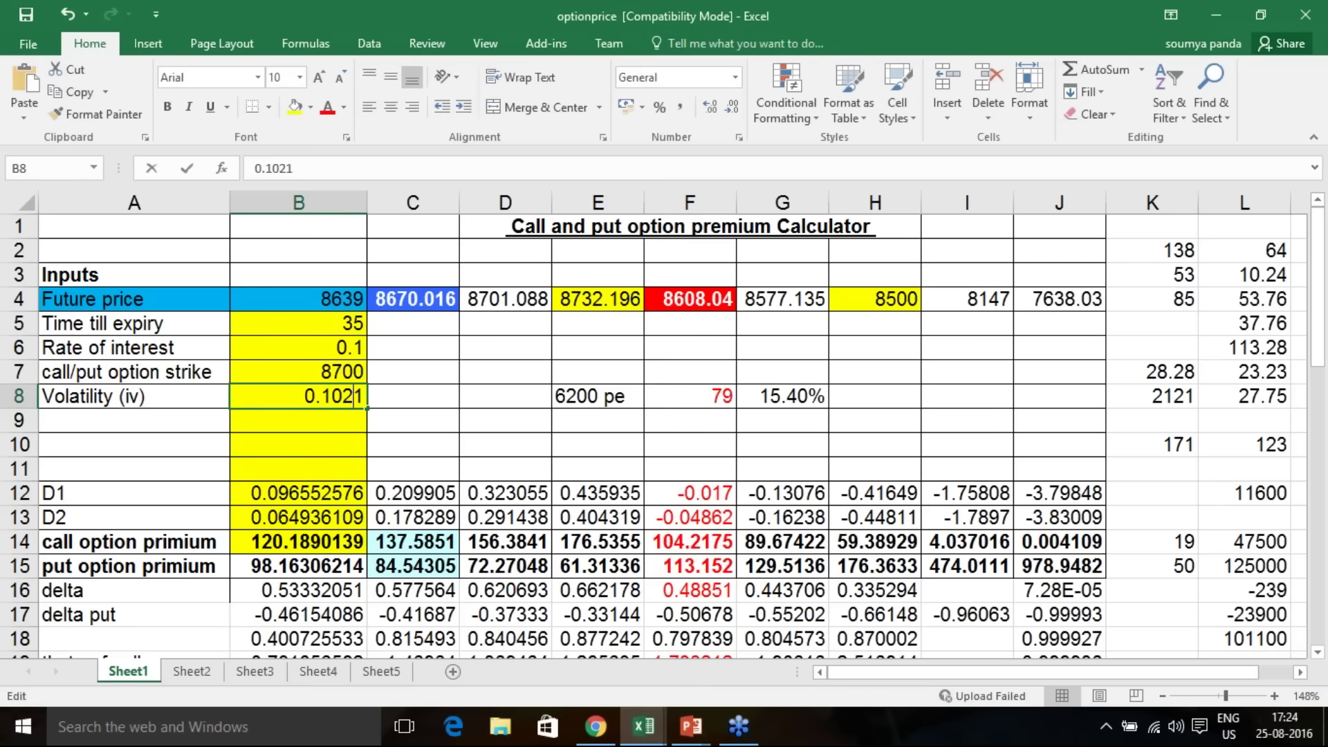
{"action": "left_click_drag", "start_coordinate": [365, 396], "coordinate": [358, 396]}
{"action": "type", "text": "5"}
{"action": "key", "text": "Return"}
Step: Set the volatility in B8 to 0.1024
{"action": "left_click", "coordinate": [359, 395]}
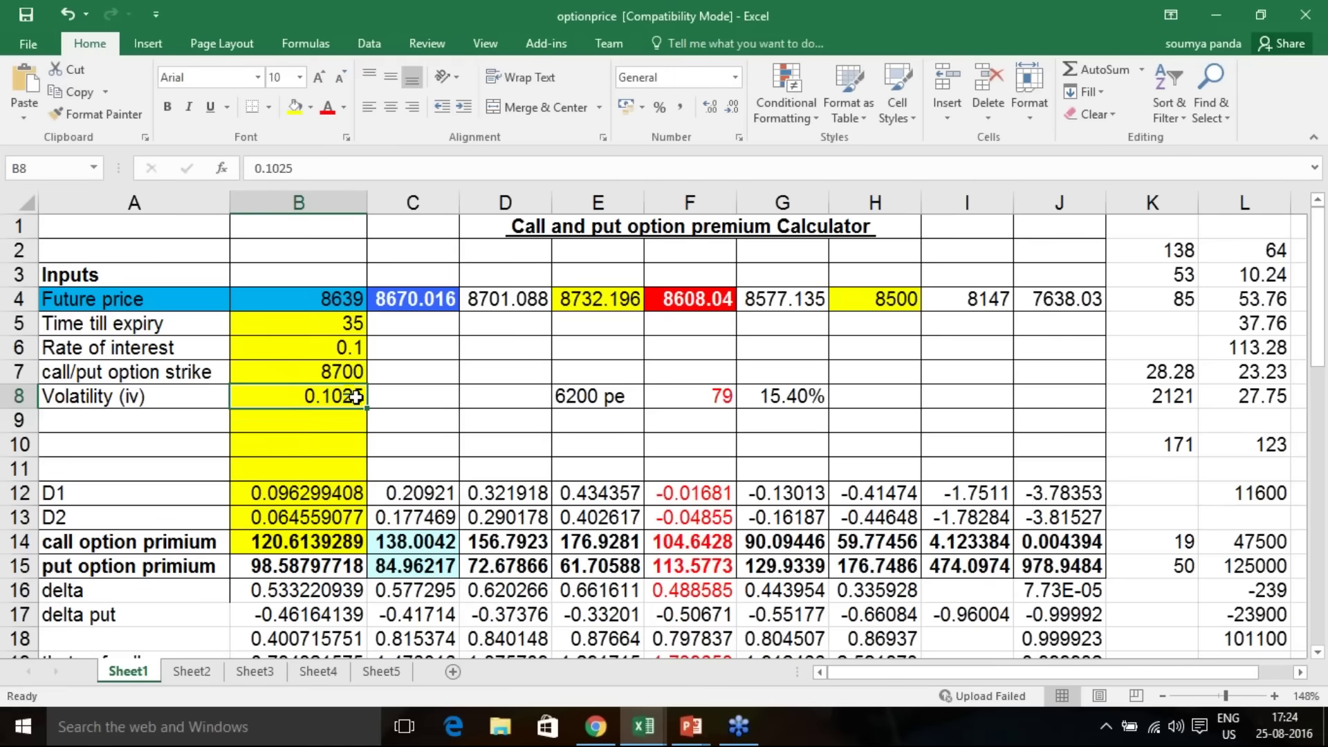
{"action": "double_click", "coordinate": [358, 395]}
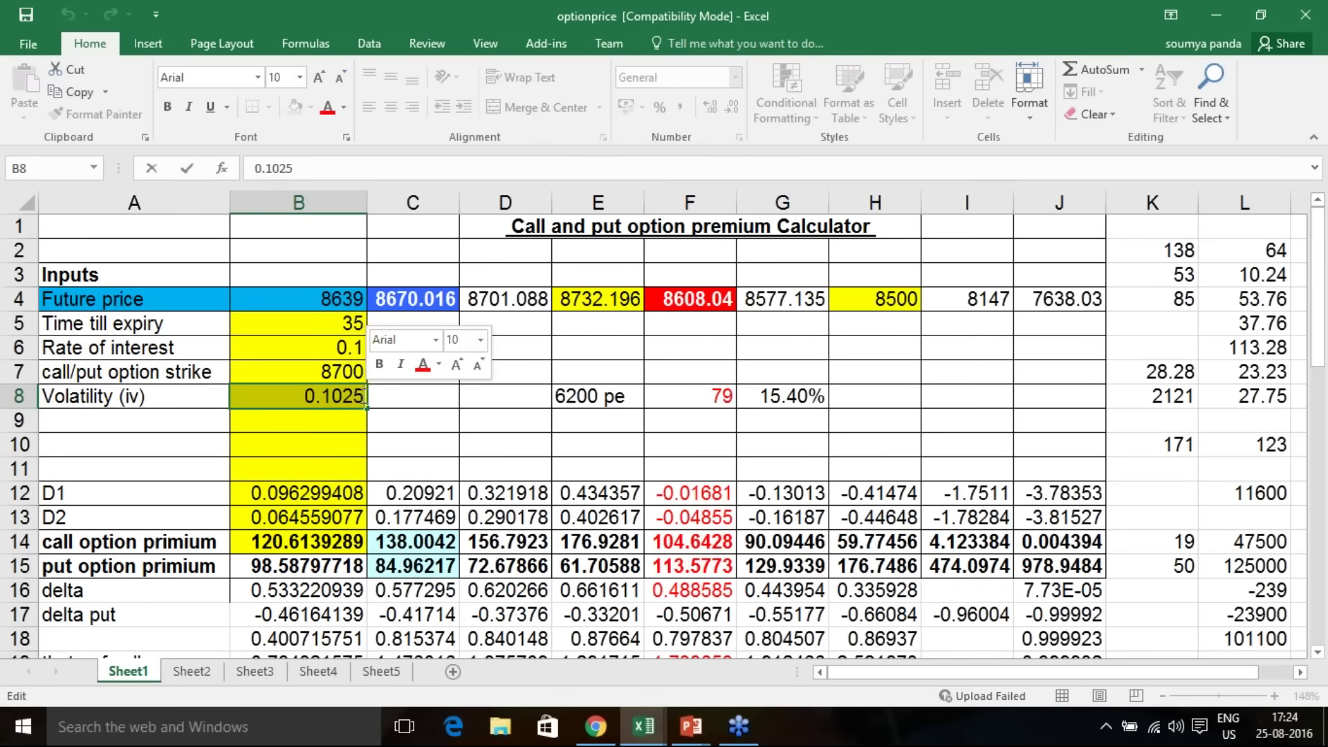
{"action": "key", "text": "BackSpace"}
{"action": "type", "text": "4"}
{"action": "key", "text": "Return"}
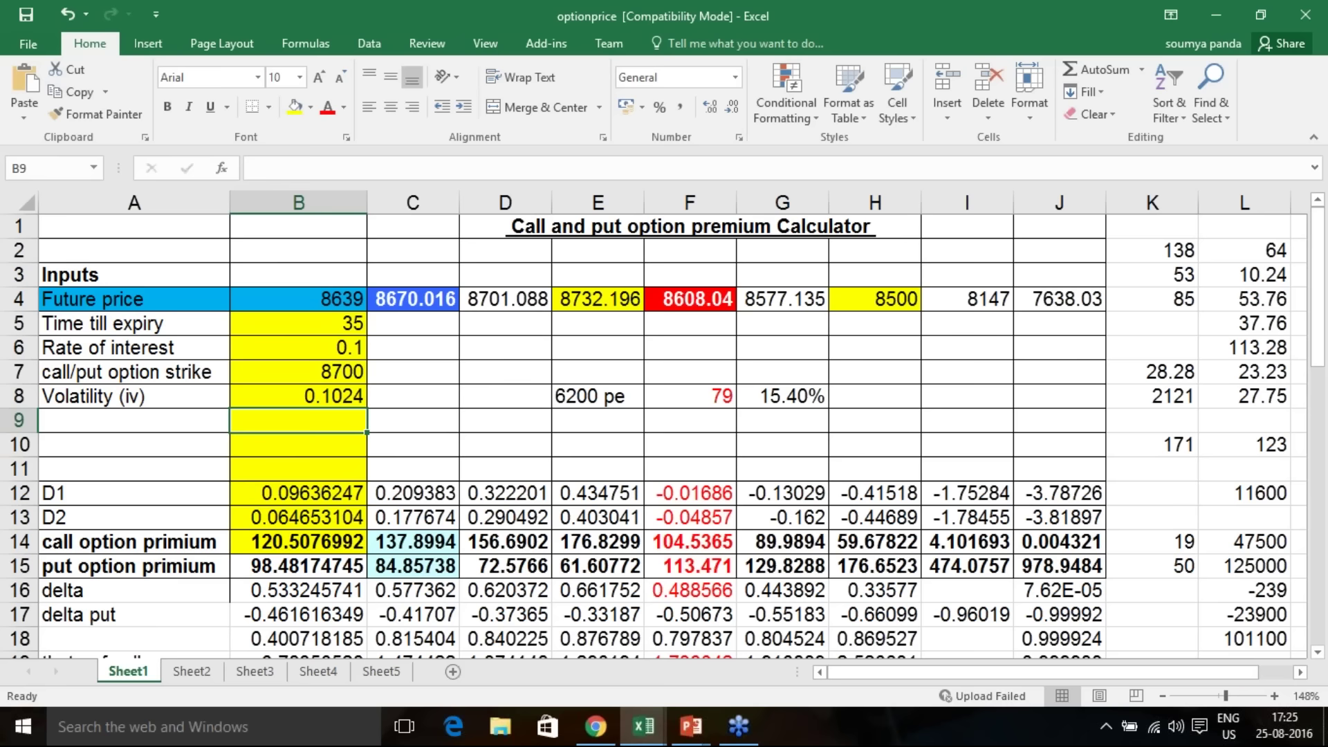
Step: Inspect the time till expiry in B5, the rate of interest in B6 and the projected future prices in C4 through F4
{"action": "left_click", "coordinate": [354, 329]}
{"action": "left_click", "coordinate": [351, 350]}
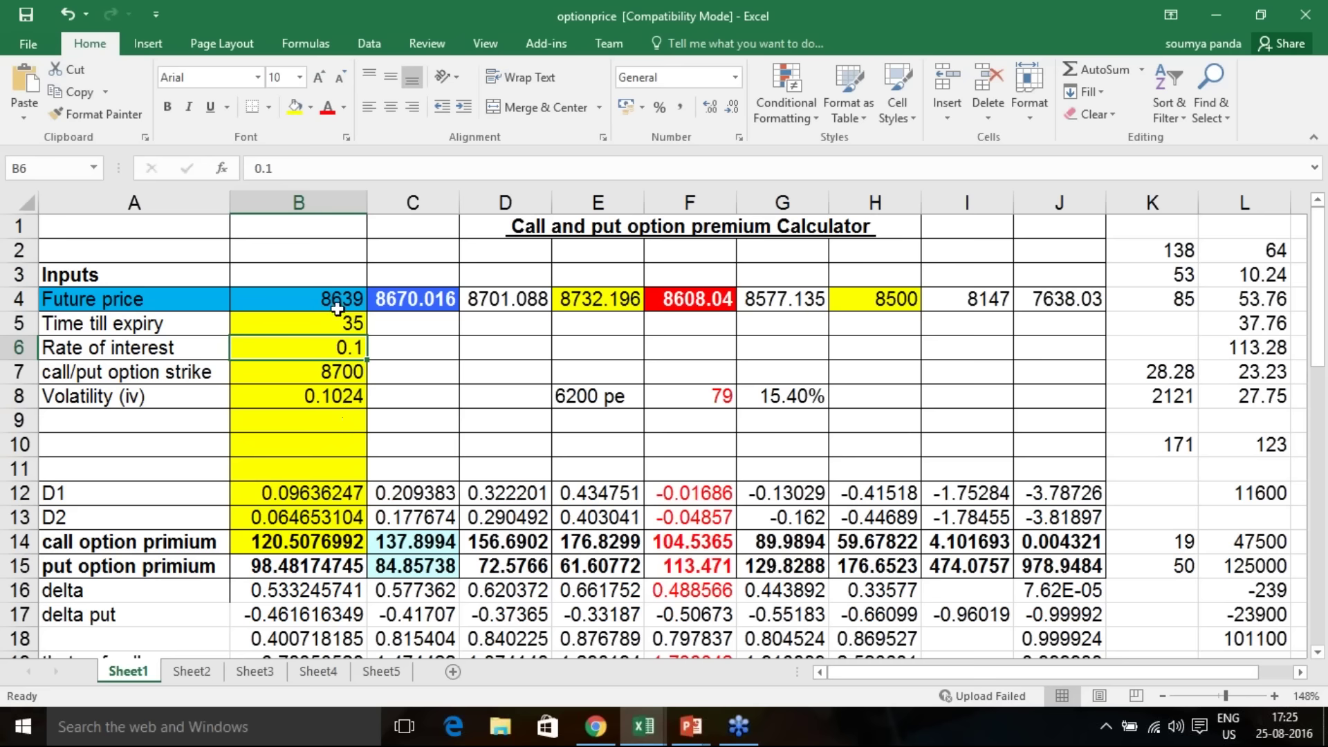
{"action": "left_click", "coordinate": [413, 300]}
{"action": "left_click", "coordinate": [505, 300]}
{"action": "left_click", "coordinate": [598, 299]}
{"action": "left_click", "coordinate": [689, 300]}
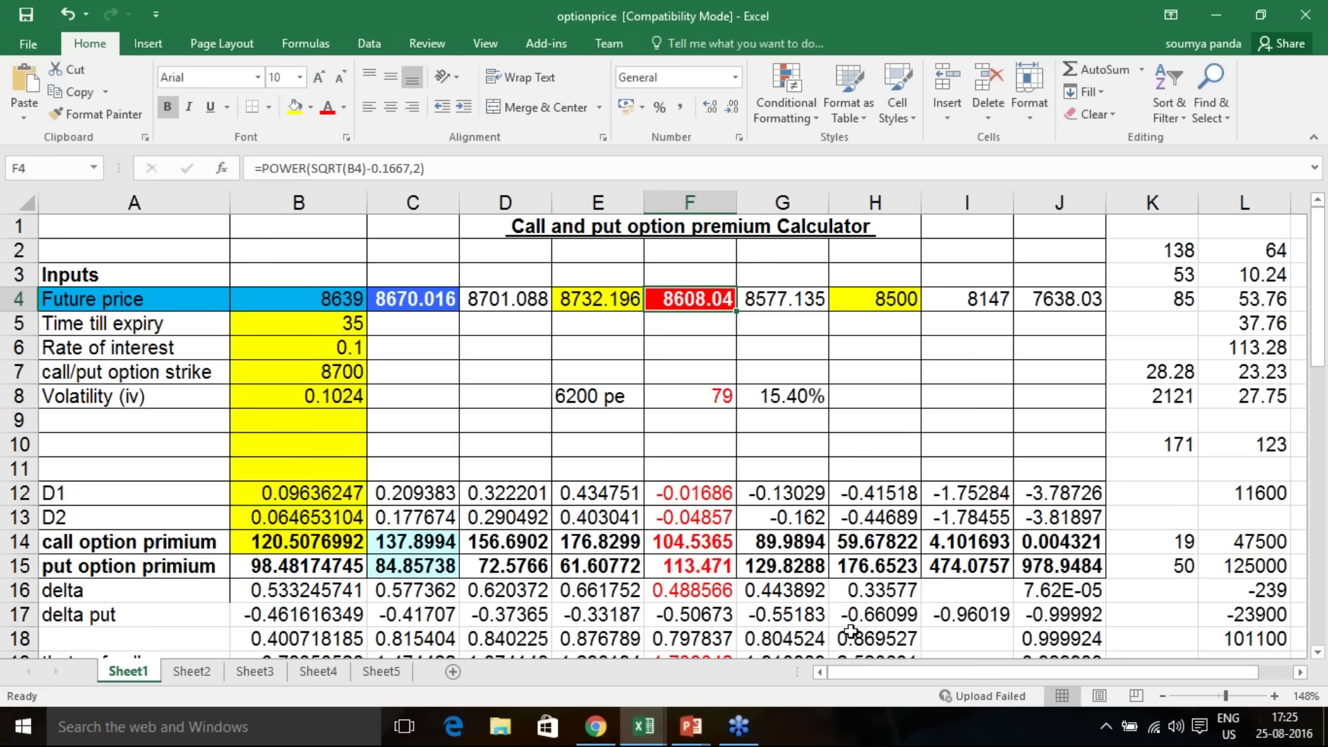
Step: Review the call and put quotes in the NSE option chain in Chrome, and return to the optionprice workbook
{"action": "left_click", "coordinate": [596, 726]}
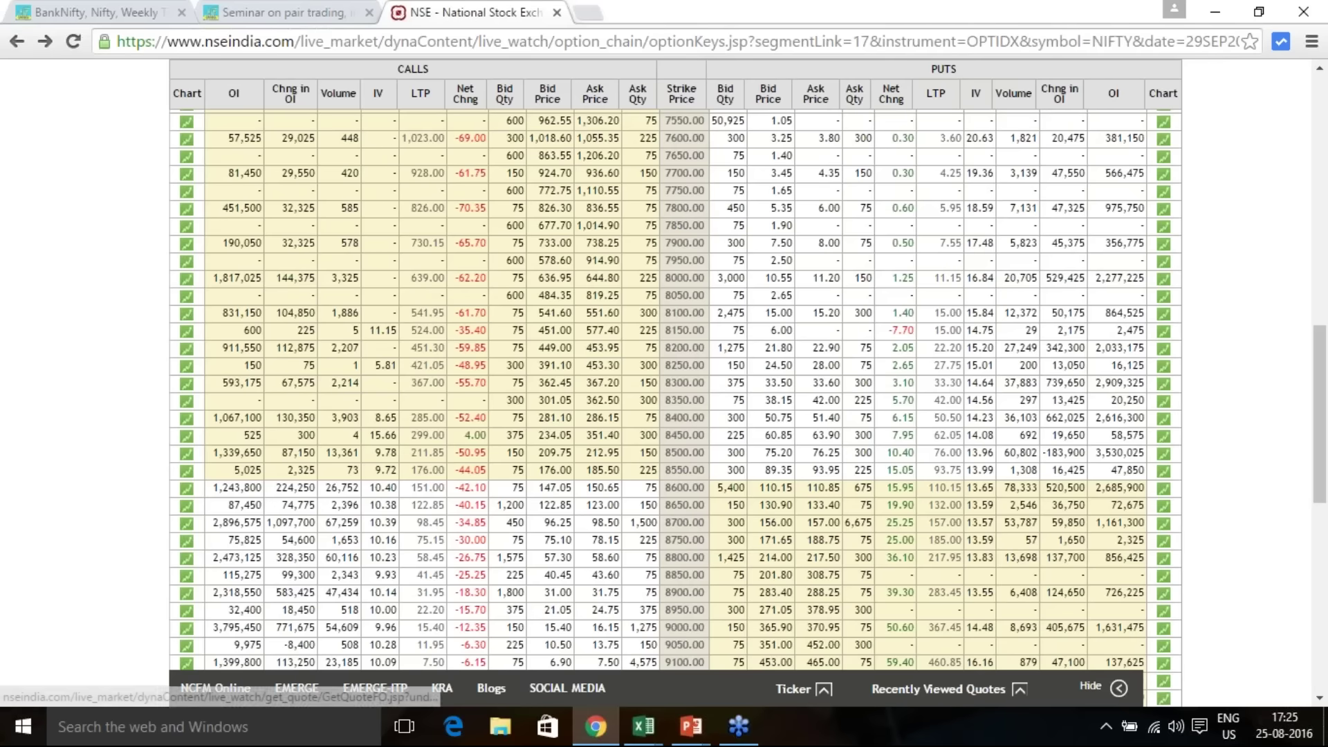
{"action": "left_click", "coordinate": [643, 727]}
{"action": "left_click", "coordinate": [717, 680]}
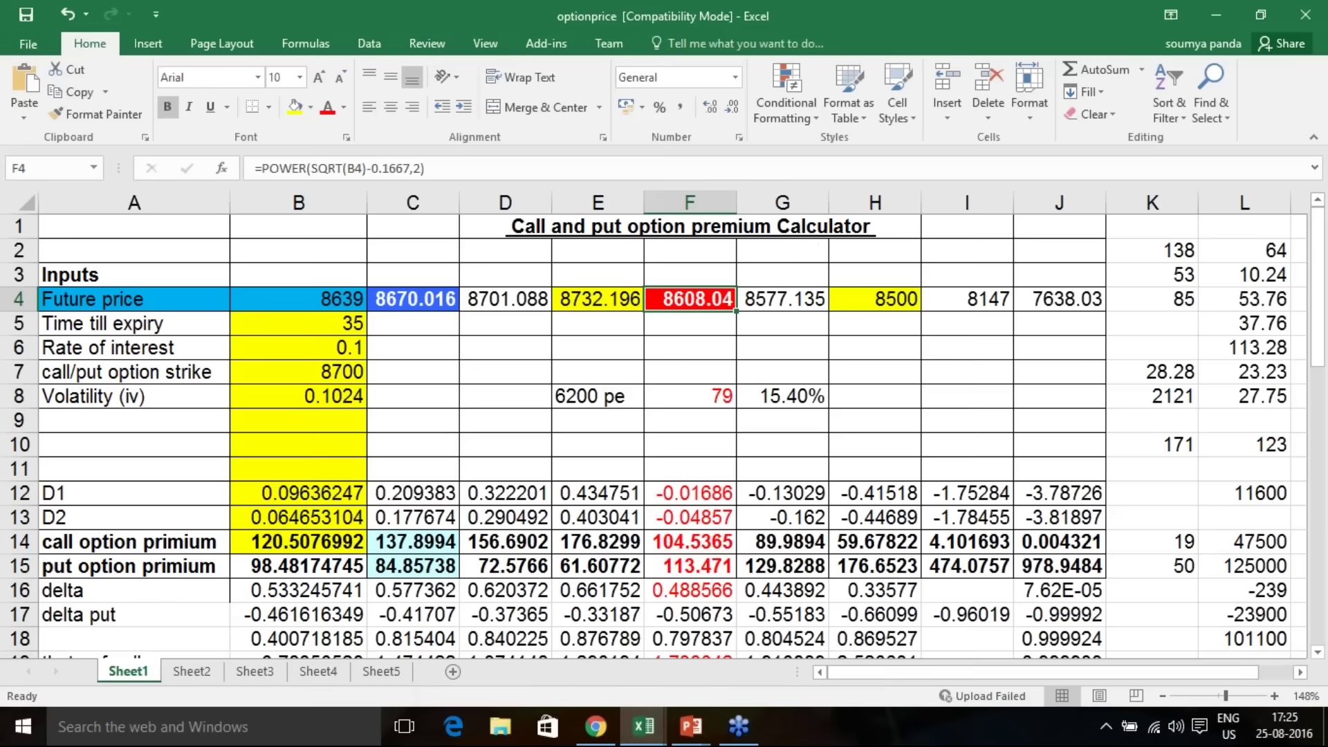
Step: Compare the premiums at a higher and a lower volatility by setting B8 to 0.14 and to 0.08
{"action": "double_click", "coordinate": [337, 399]}
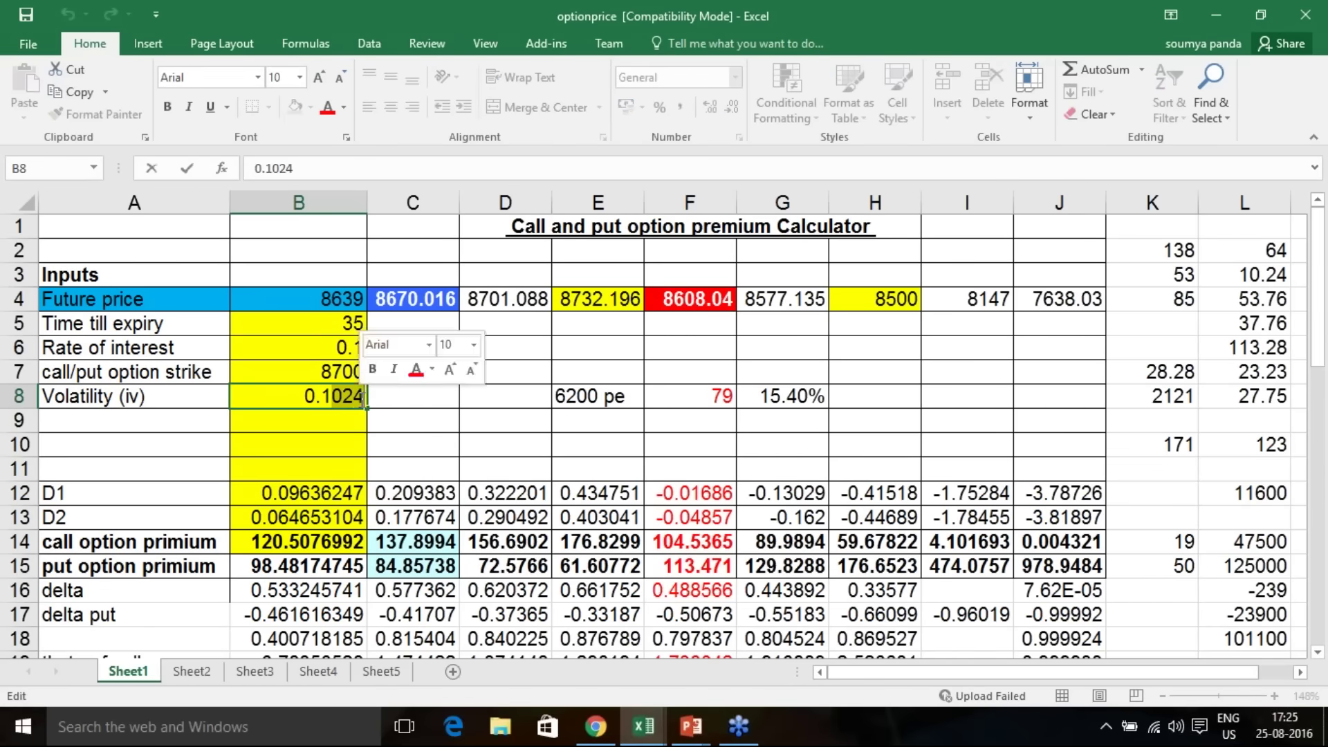
{"action": "type", "text": "4"}
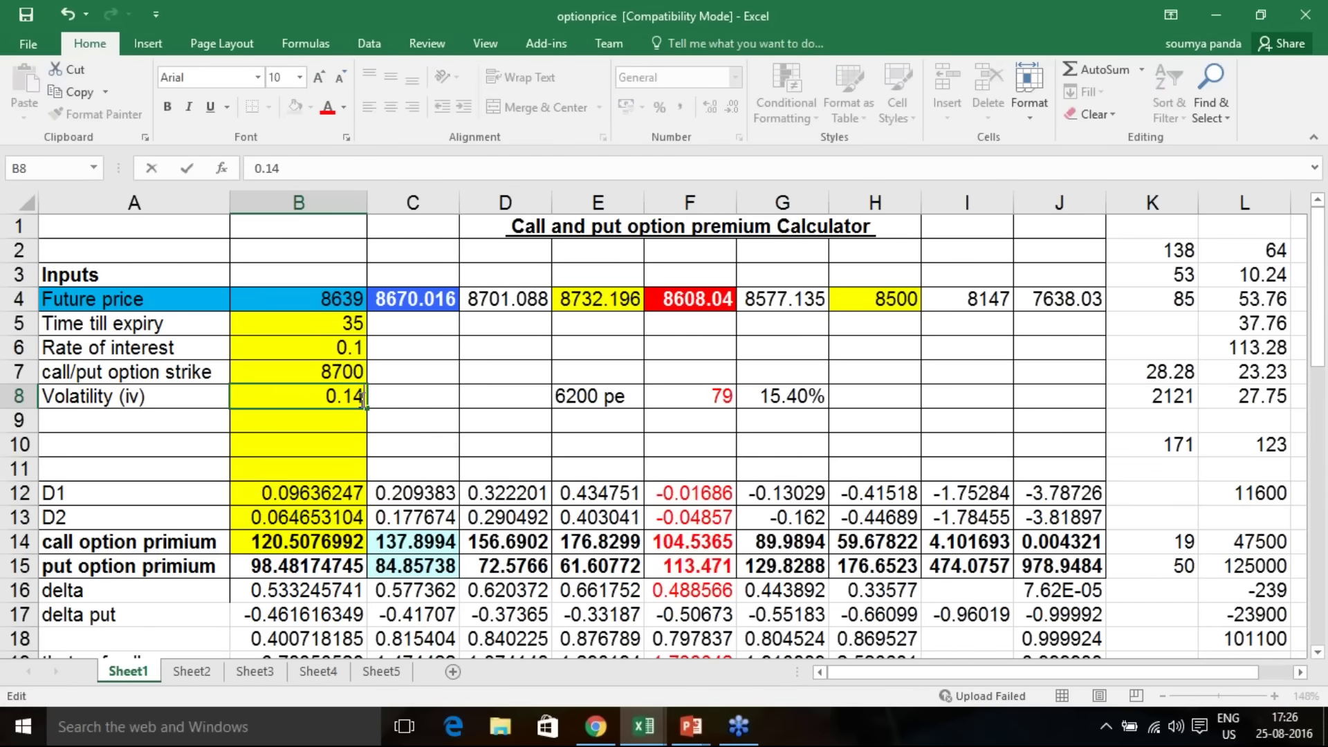
{"action": "key", "text": "Return"}
{"action": "double_click", "coordinate": [353, 397]}
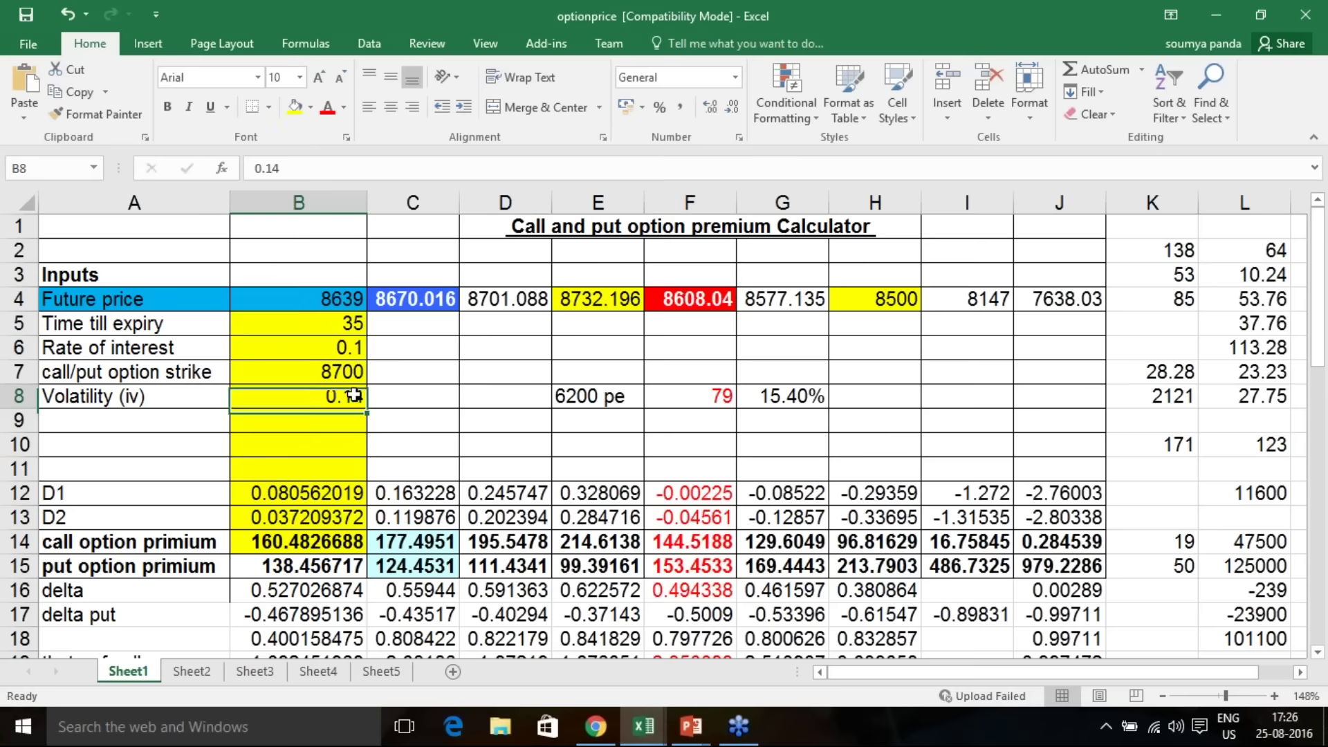
{"action": "double_click", "coordinate": [357, 395]}
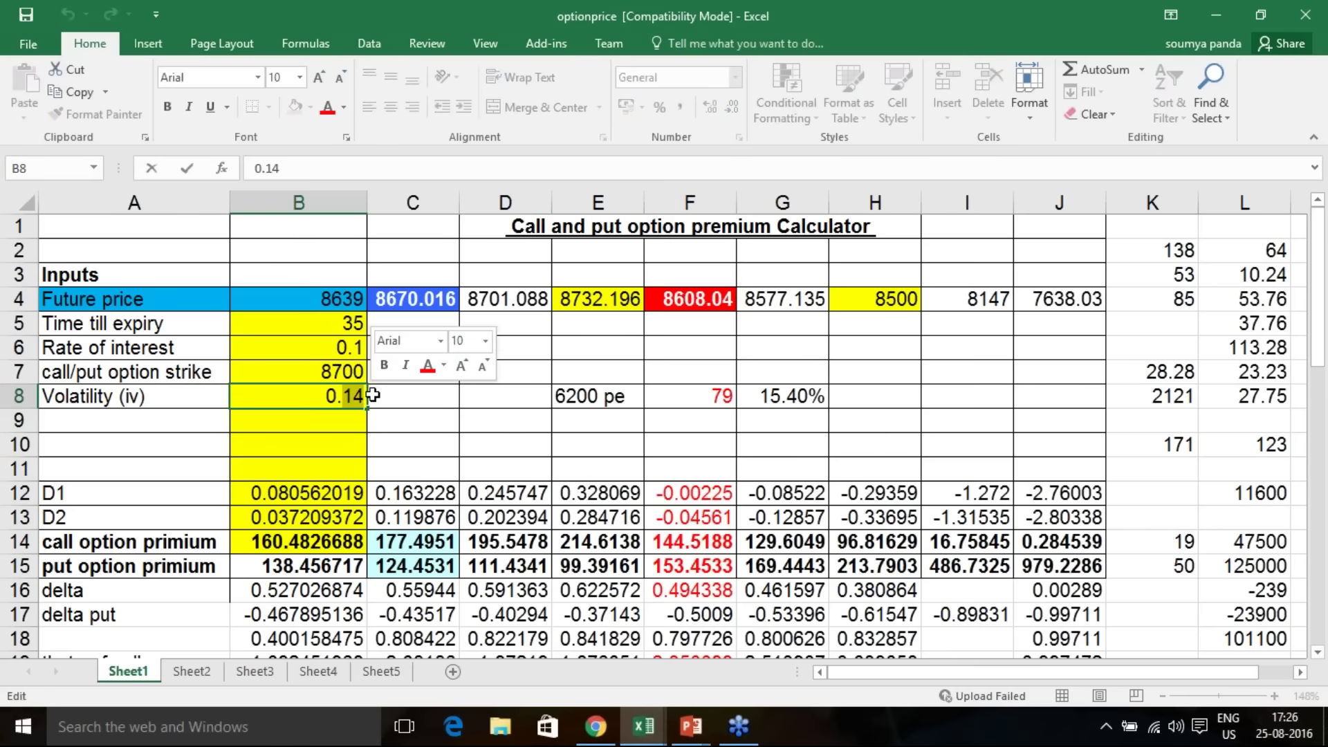
{"action": "type", "text": "08"}
{"action": "key", "text": "Return"}
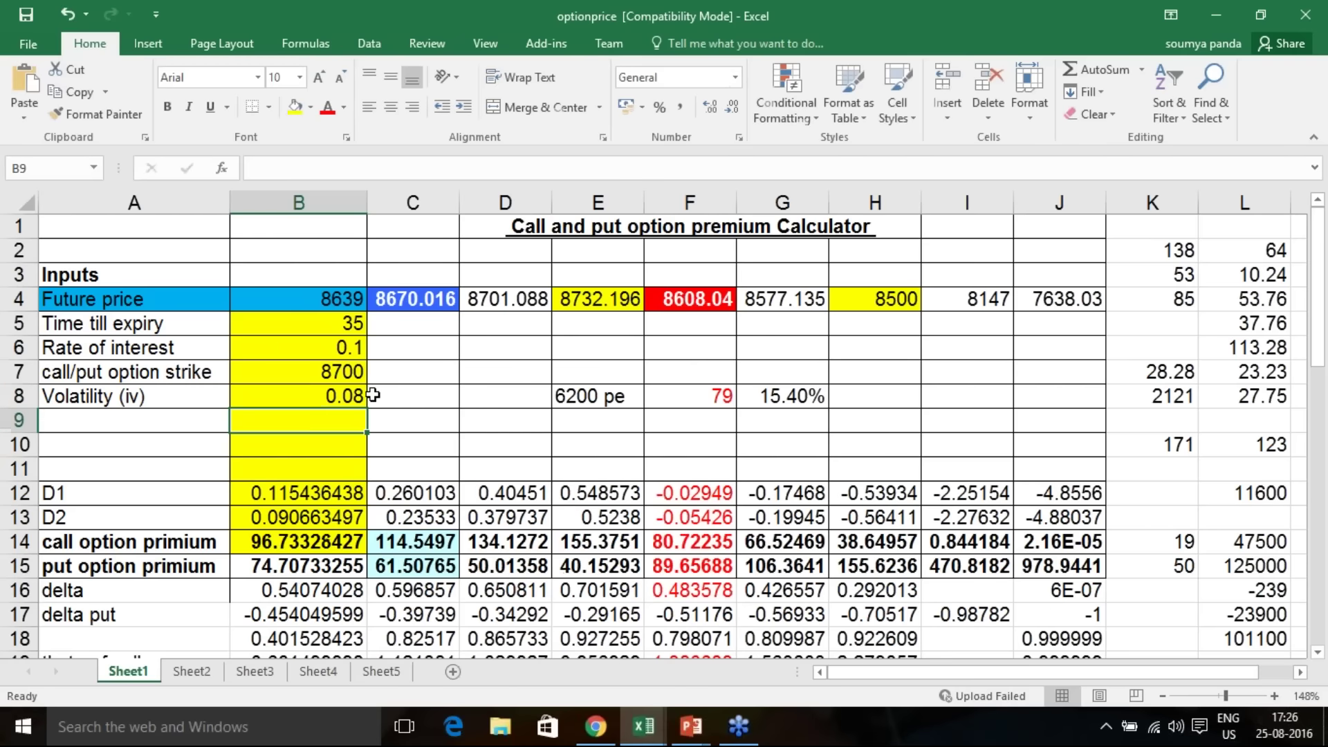
Step: Set the volatility in B8 to 0.09
{"action": "double_click", "coordinate": [356, 400]}
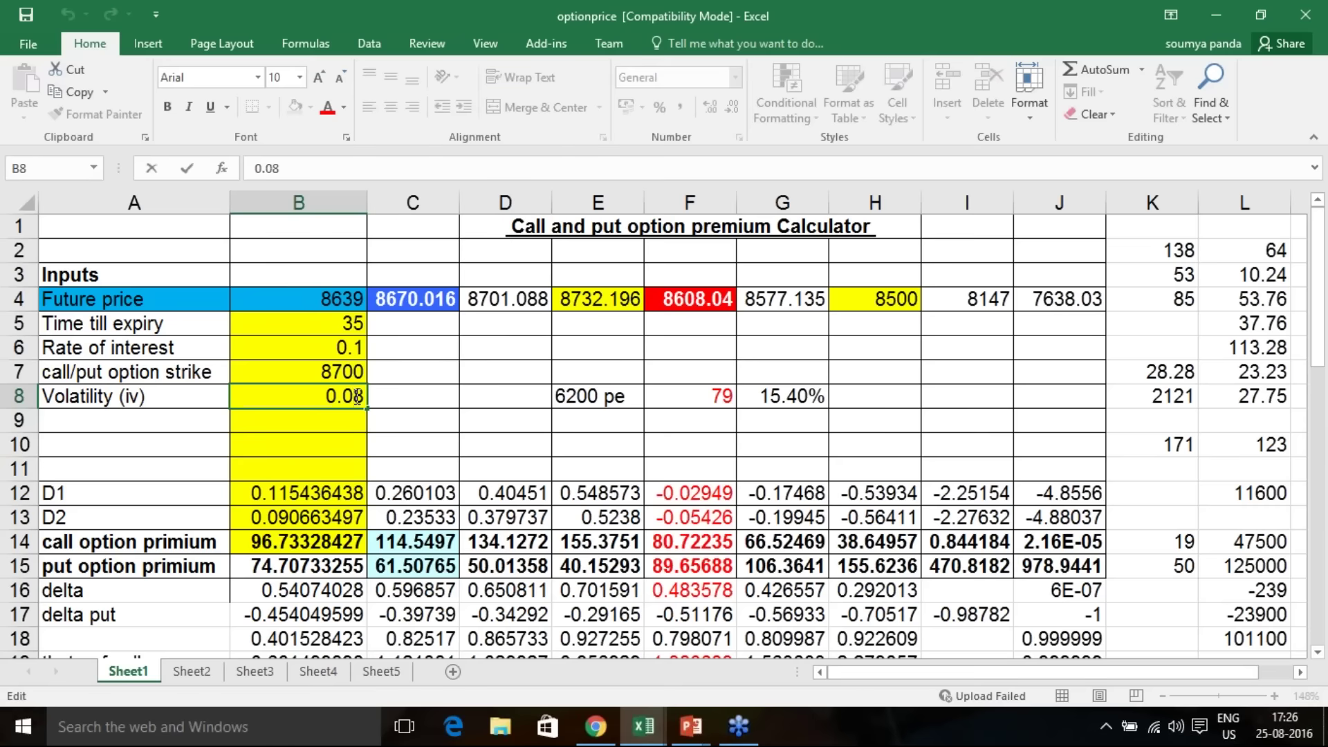
{"action": "double_click", "coordinate": [361, 397]}
{"action": "type", "text": "9"}
{"action": "key", "text": "Return"}
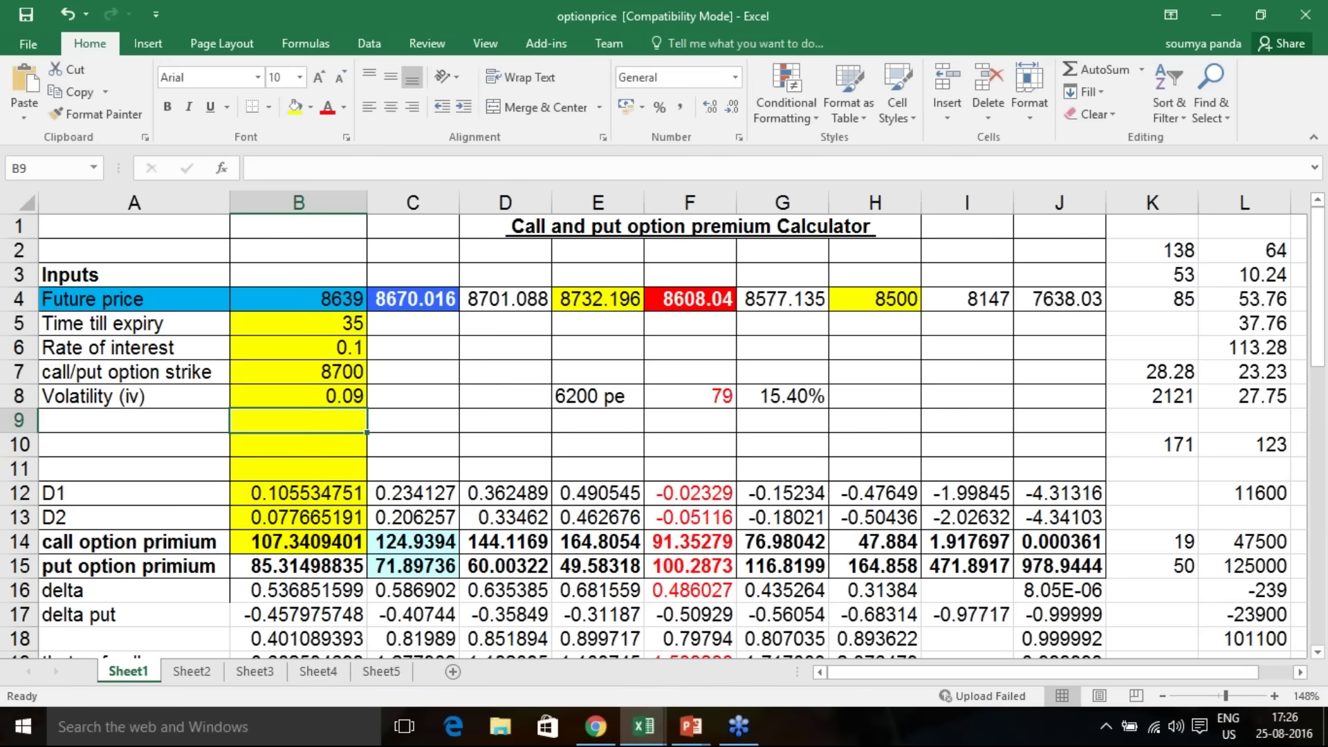
Step: Try a volatility of 0.085 in B8 to see its effect on the call and put premiums
{"action": "double_click", "coordinate": [362, 396]}
{"action": "left_click_drag", "start_coordinate": [355, 396], "coordinate": [365, 396]}
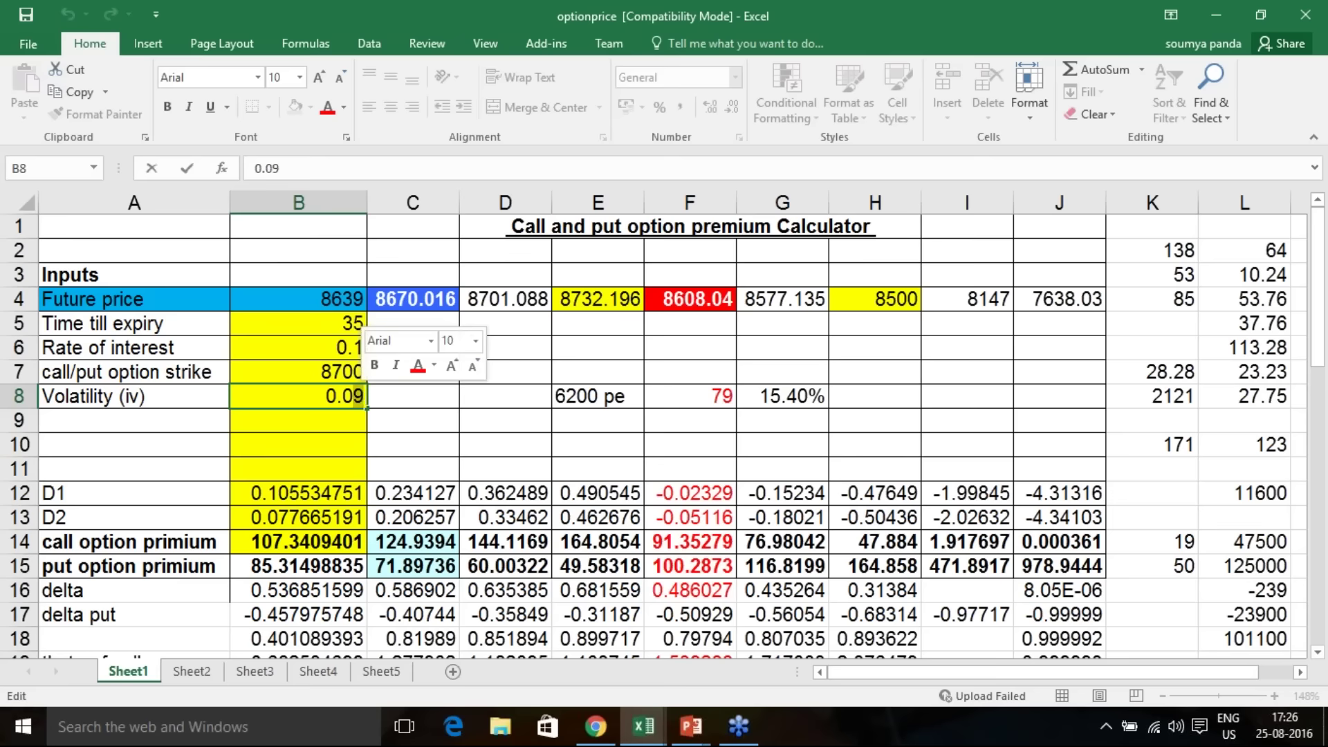
{"action": "type", "text": "85"}
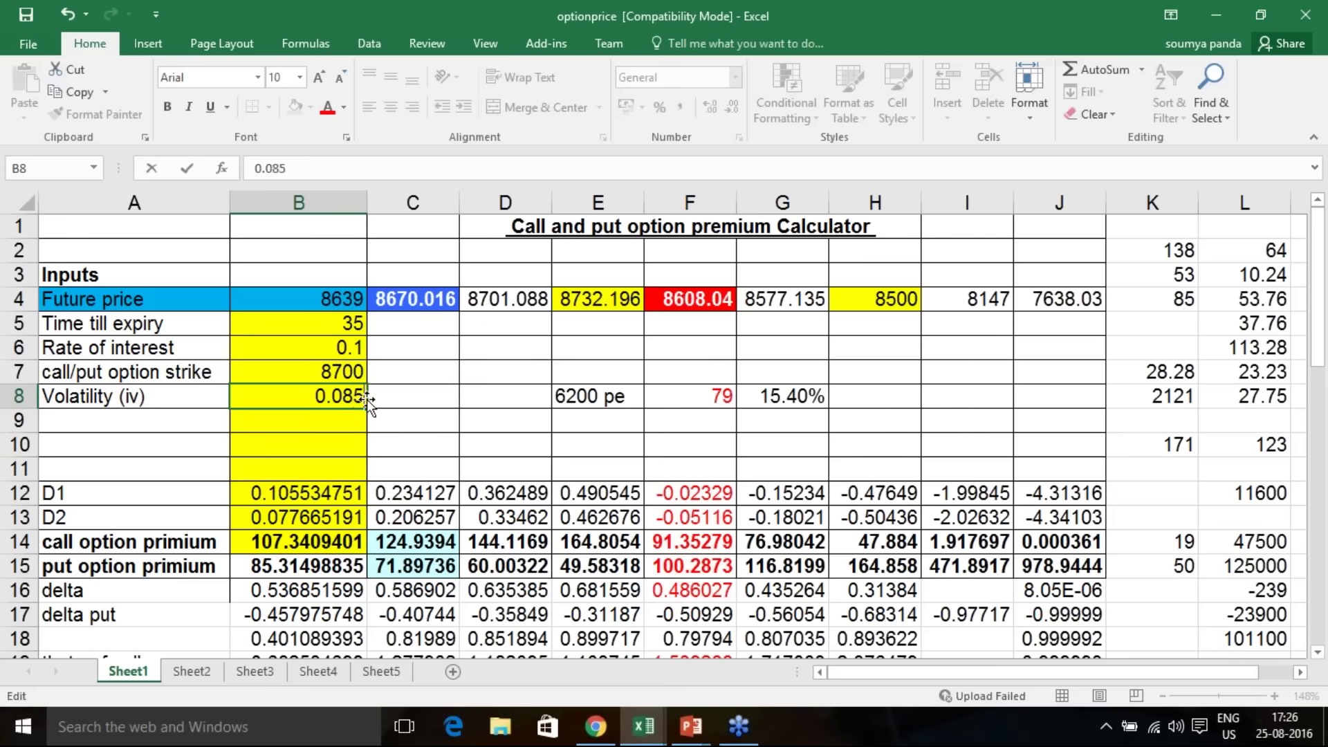
{"action": "key", "text": "Return"}
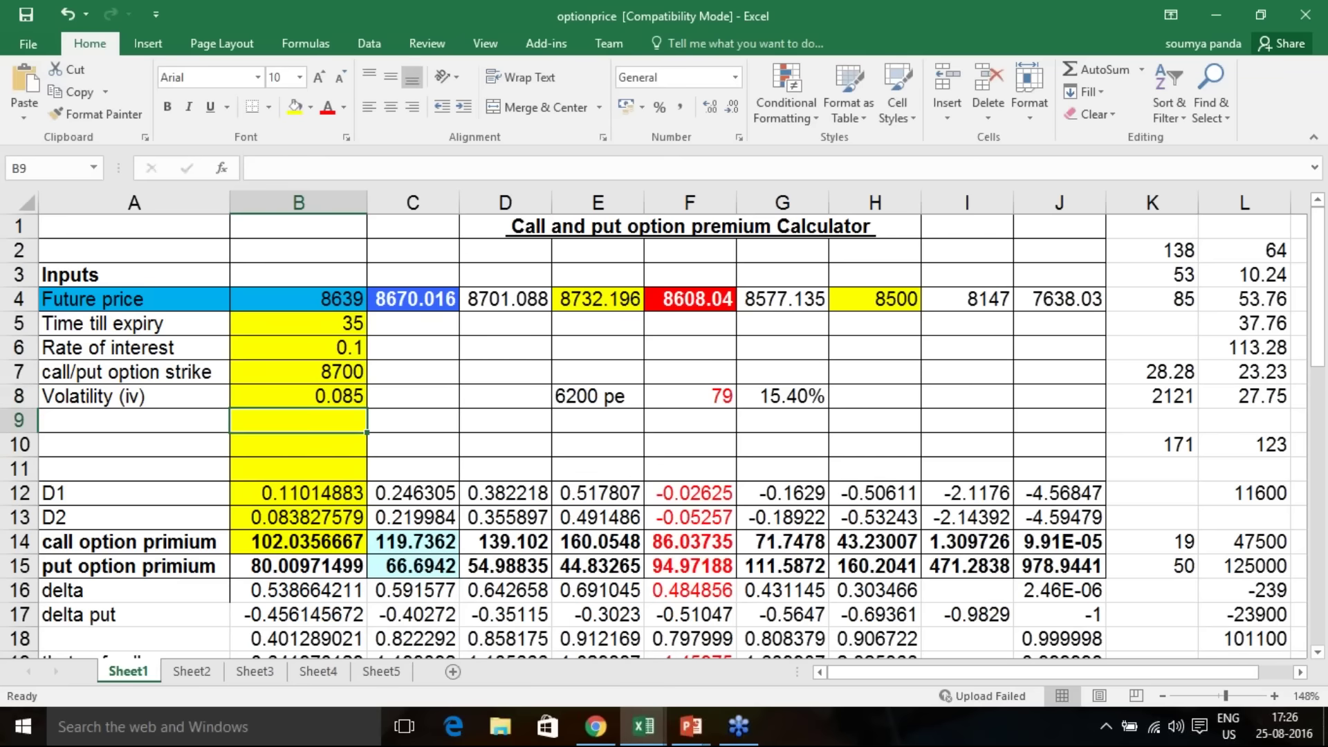
Step: Compare the call and put premiums at volatilities of 0.081 and 0.082 in B8
{"action": "double_click", "coordinate": [361, 396]}
{"action": "key", "text": "BackSpace"}
{"action": "type", "text": "1"}
{"action": "key", "text": "Return"}
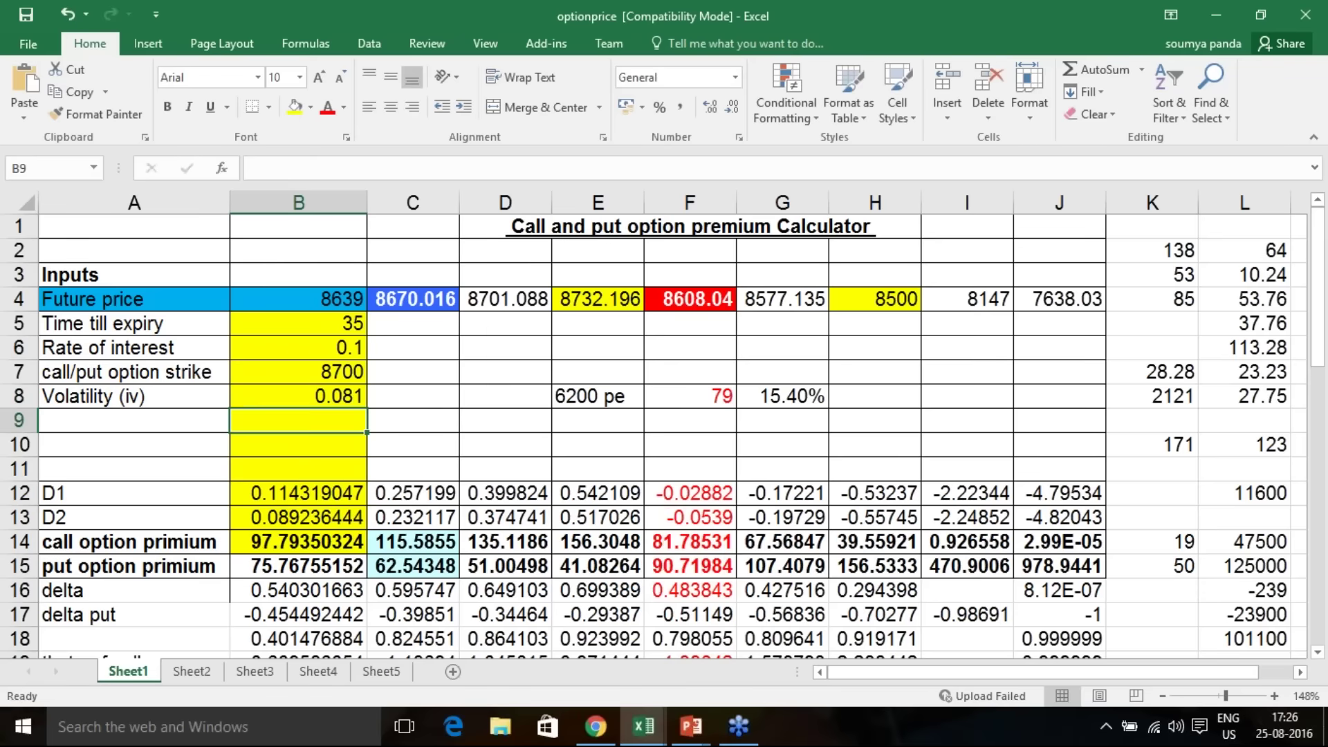
{"action": "left_click", "coordinate": [357, 399]}
{"action": "double_click", "coordinate": [357, 398]}
{"action": "key", "text": "BackSpace"}
{"action": "type", "text": "2"}
{"action": "key", "text": "Return"}
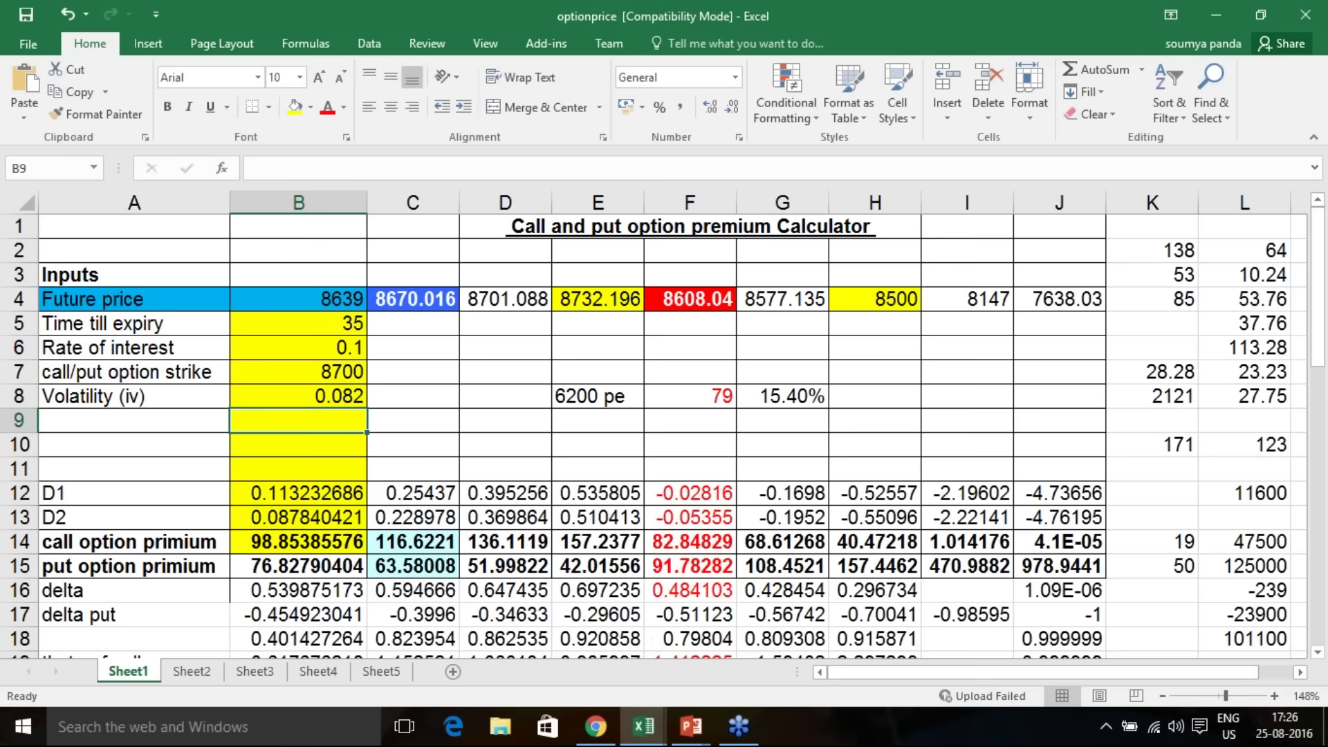
Step: Set the volatility in B8 to 0.083
{"action": "left_click", "coordinate": [362, 399]}
{"action": "double_click", "coordinate": [363, 399]}
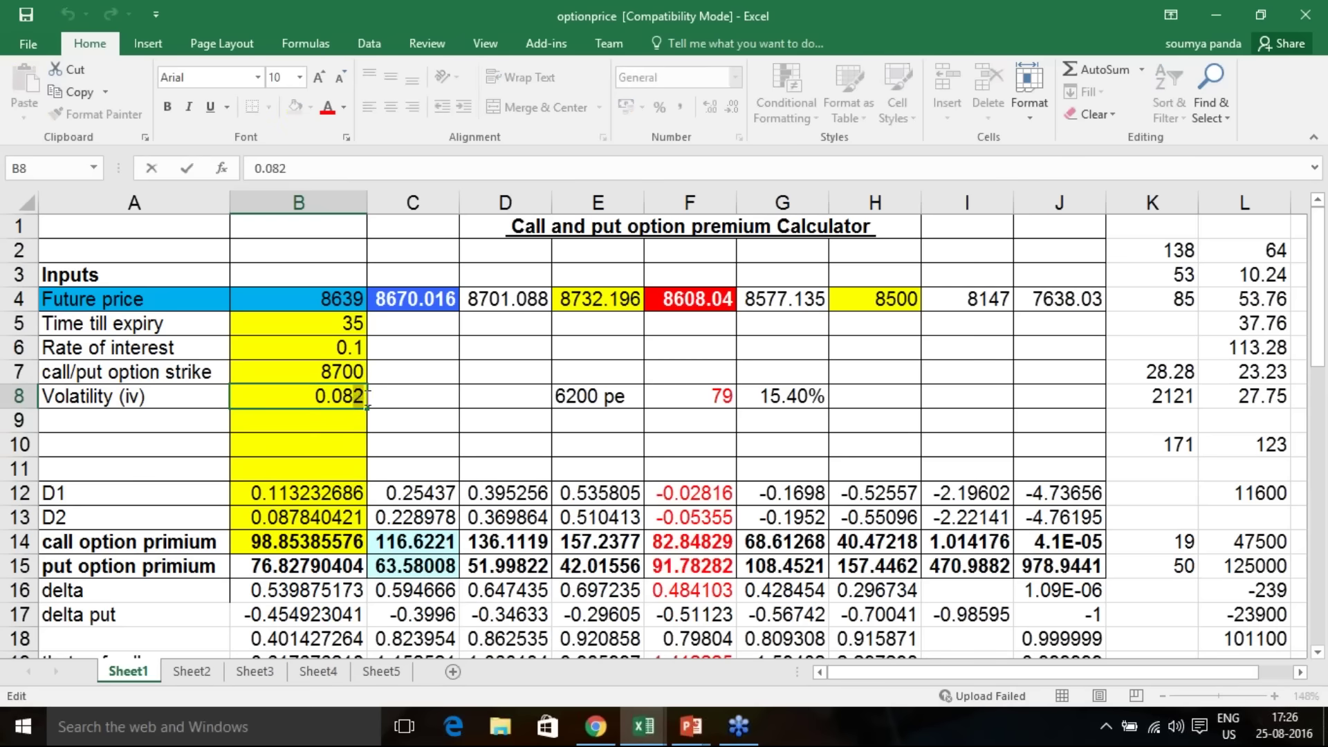
{"action": "type", "text": "3"}
{"action": "key", "text": "Return"}
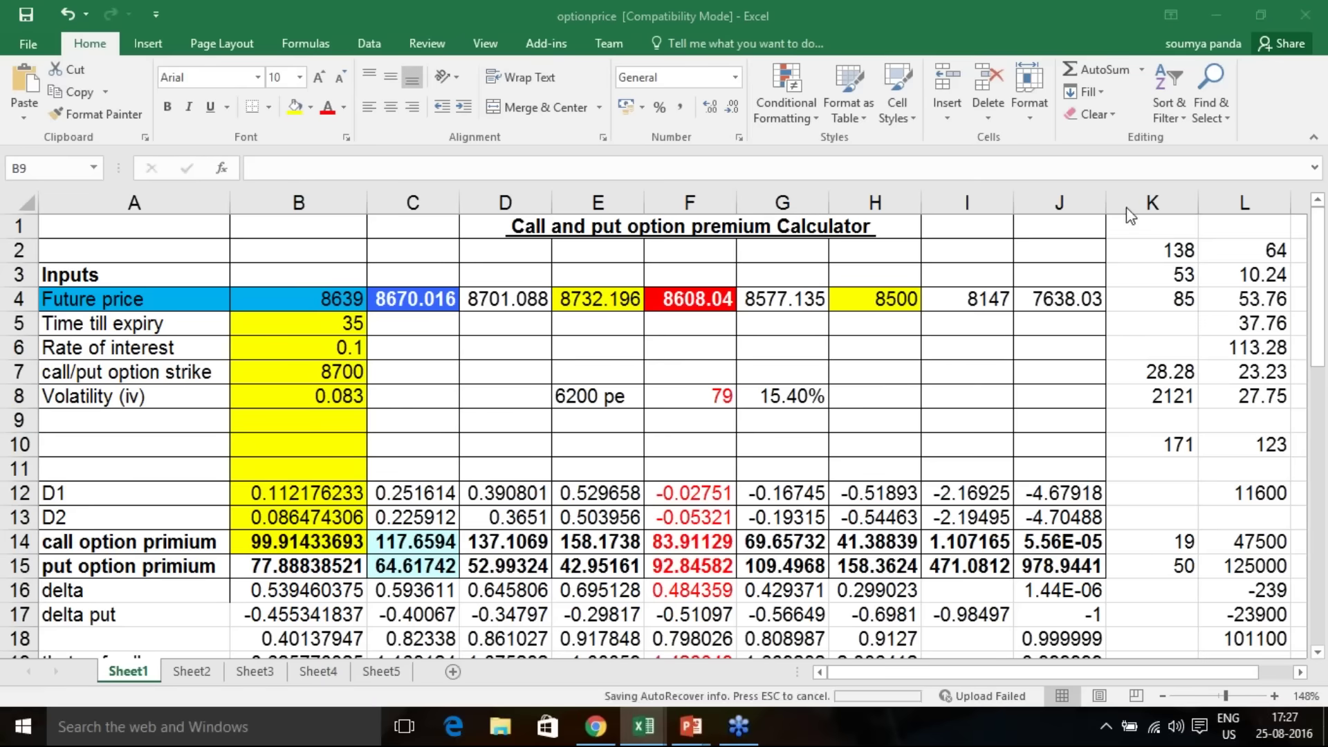
Step: Switch to the BINOMIAL workbook and inspect the tree's starting price in B45, node B price in C41 and node C put value in C51
{"action": "mouse_move", "coordinate": [643, 733]}
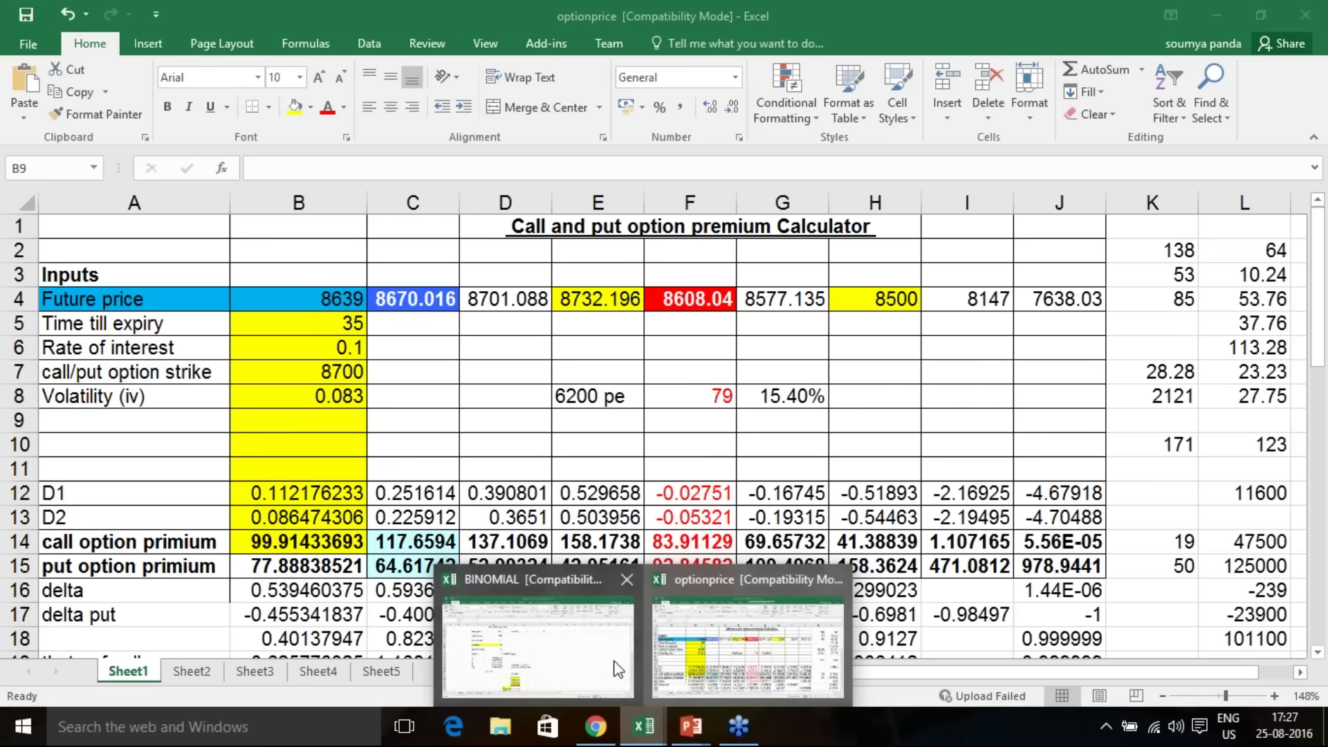
{"action": "left_click", "coordinate": [574, 674]}
{"action": "scroll", "coordinate": [563, 421], "scroll_direction": "down", "scroll_amount": 3}
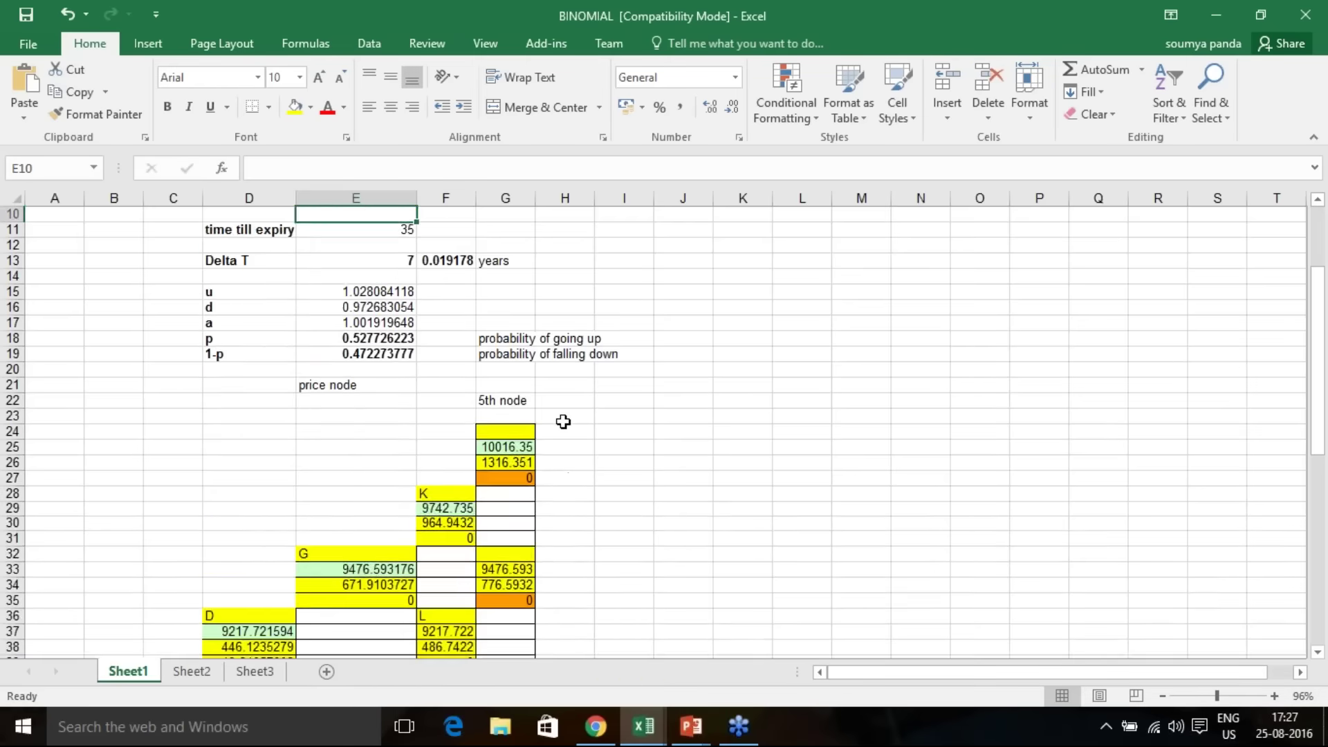
{"action": "scroll", "coordinate": [563, 421], "scroll_direction": "down", "scroll_amount": 5}
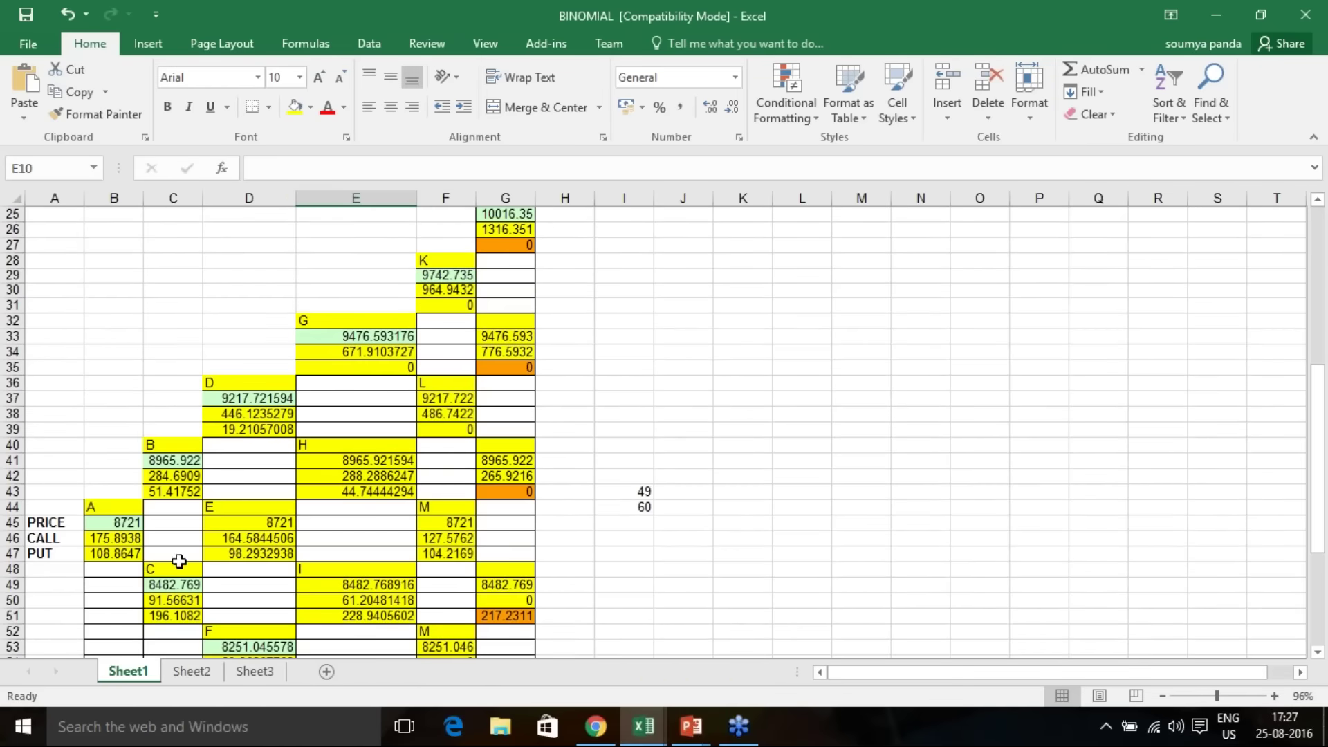
{"action": "left_click", "coordinate": [117, 528]}
{"action": "left_click", "coordinate": [168, 463]}
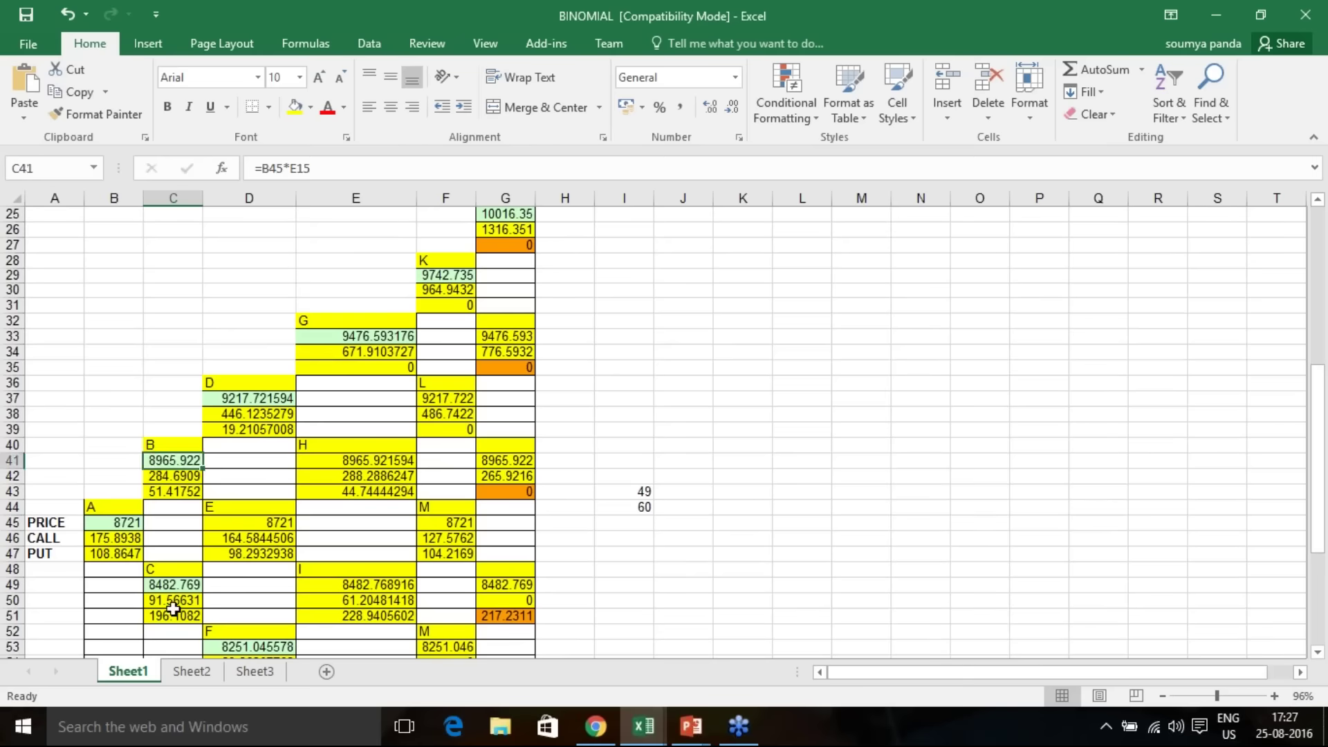
{"action": "left_click", "coordinate": [173, 609]}
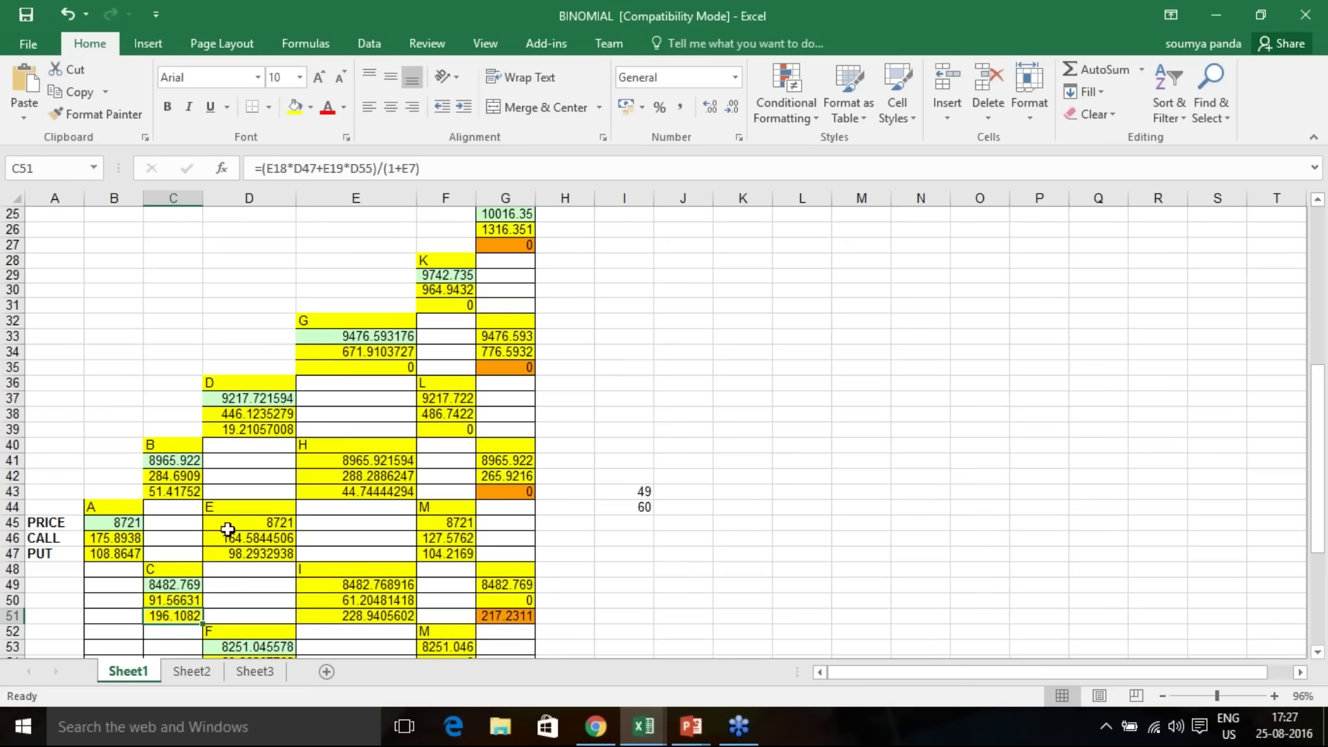
{"action": "scroll", "coordinate": [285, 539], "scroll_direction": "down", "scroll_amount": 2}
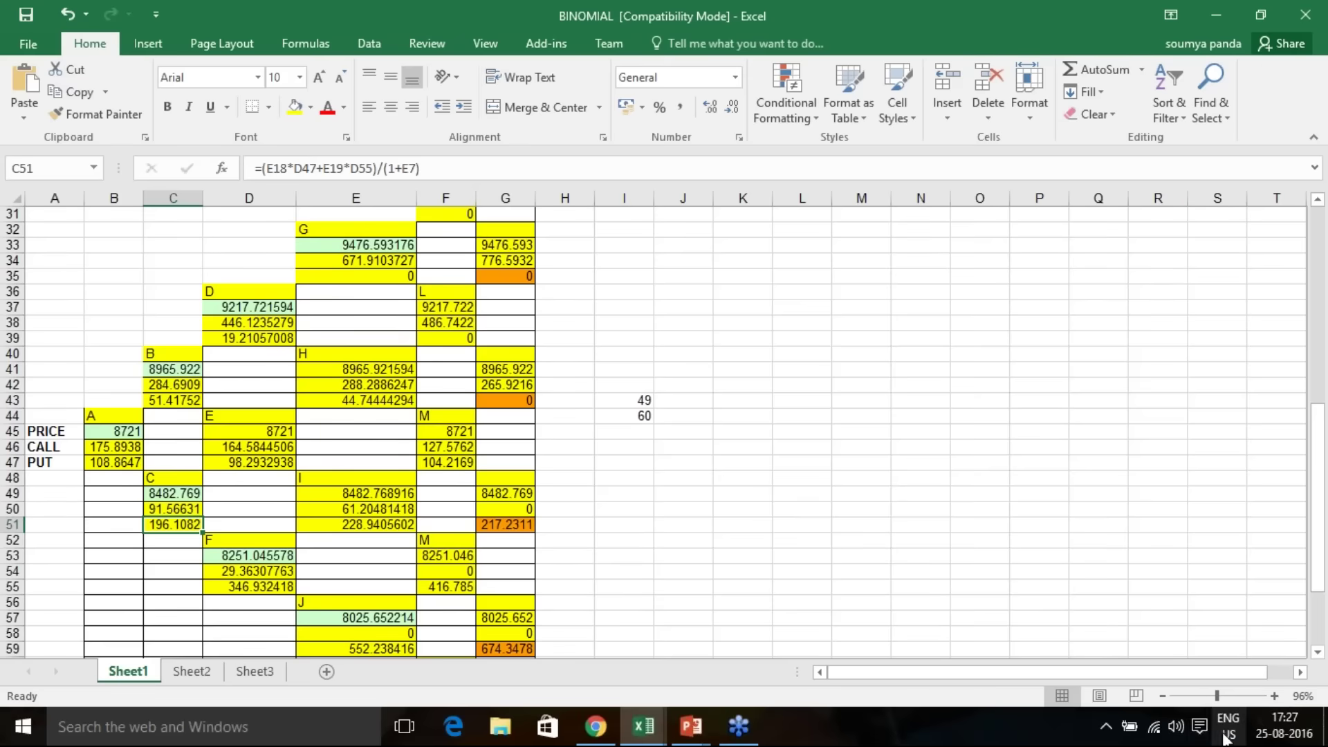
Step: Examine the overall layout of the binomial option tree at several magnifications
{"action": "left_click_drag", "start_coordinate": [1217, 696], "coordinate": [1204, 696]}
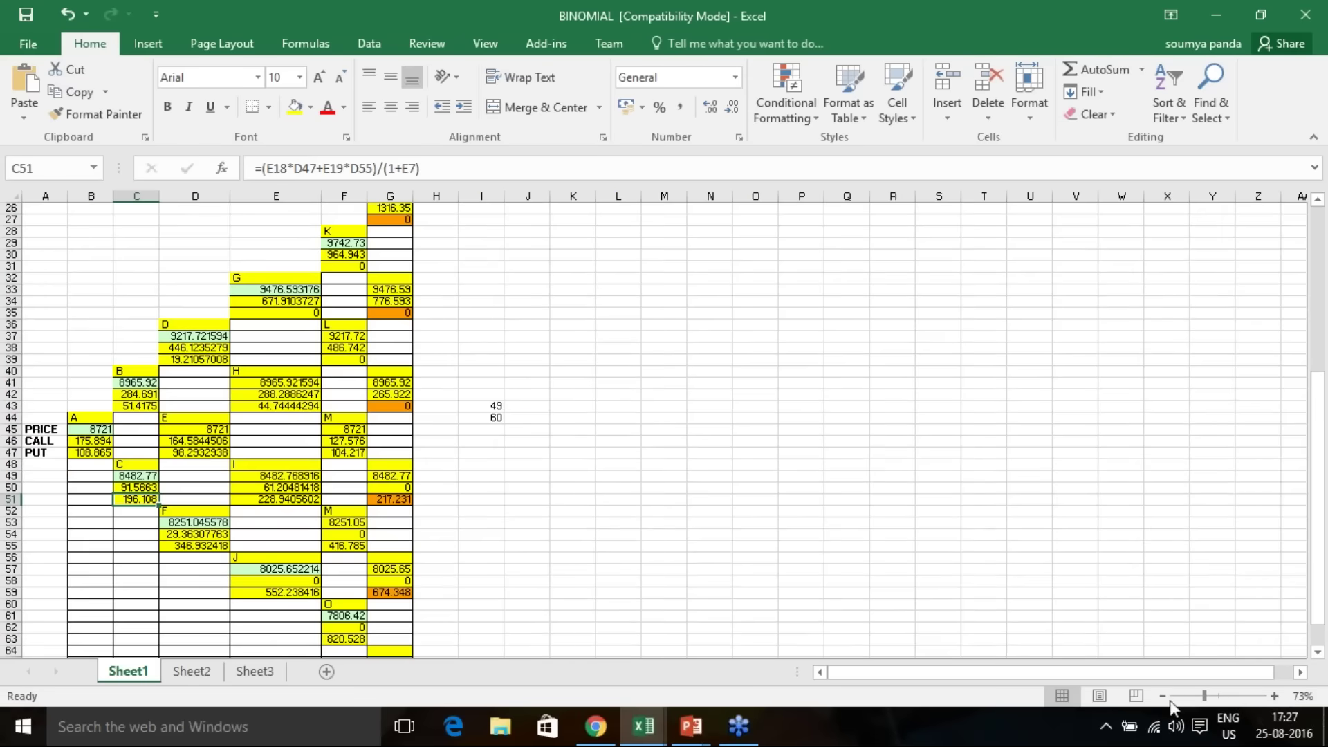
{"action": "left_click", "coordinate": [1184, 697]}
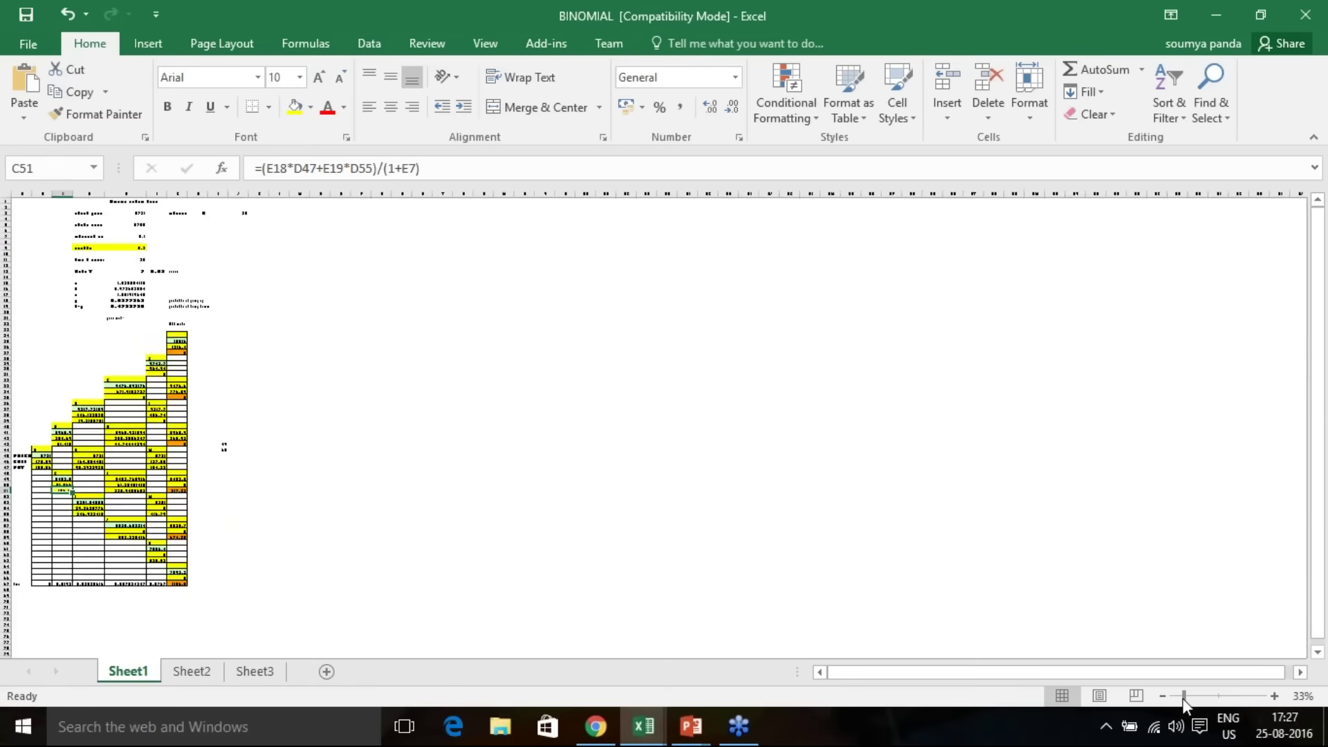
{"action": "left_click", "coordinate": [1198, 697]}
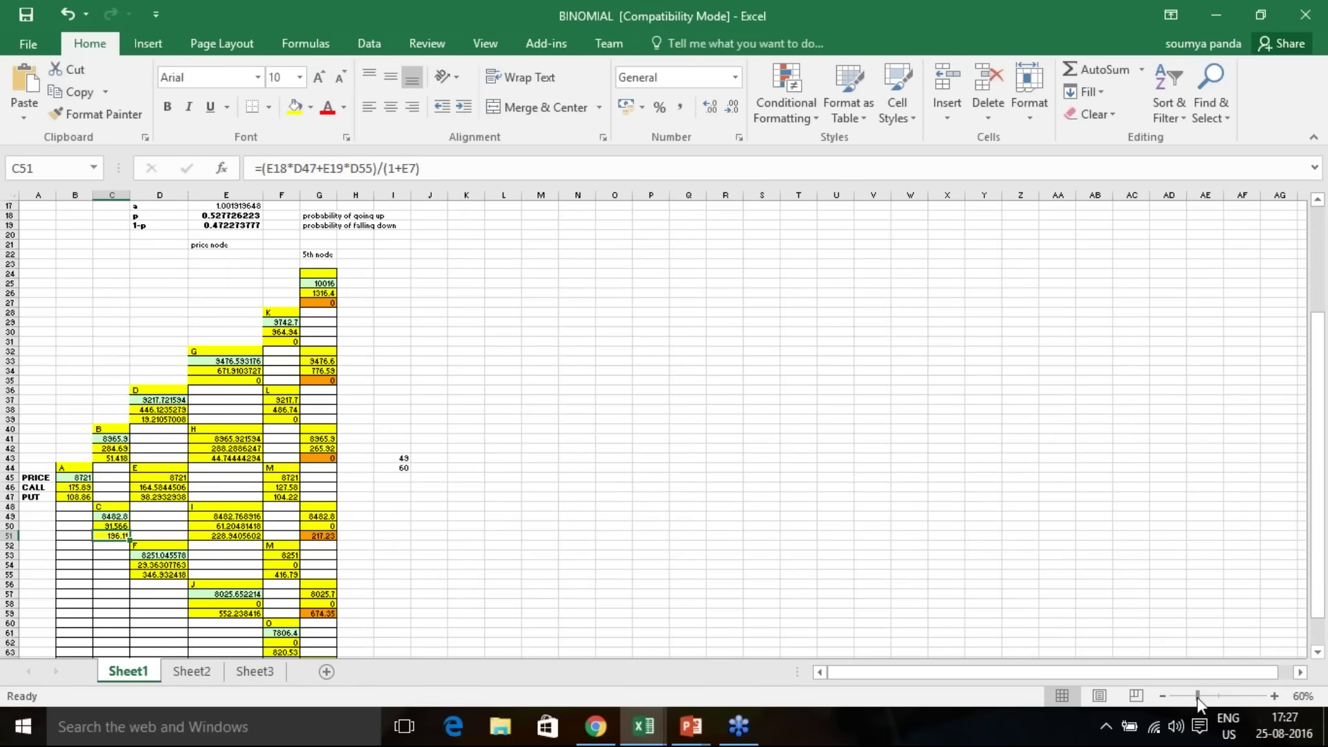
{"action": "left_click", "coordinate": [1212, 698]}
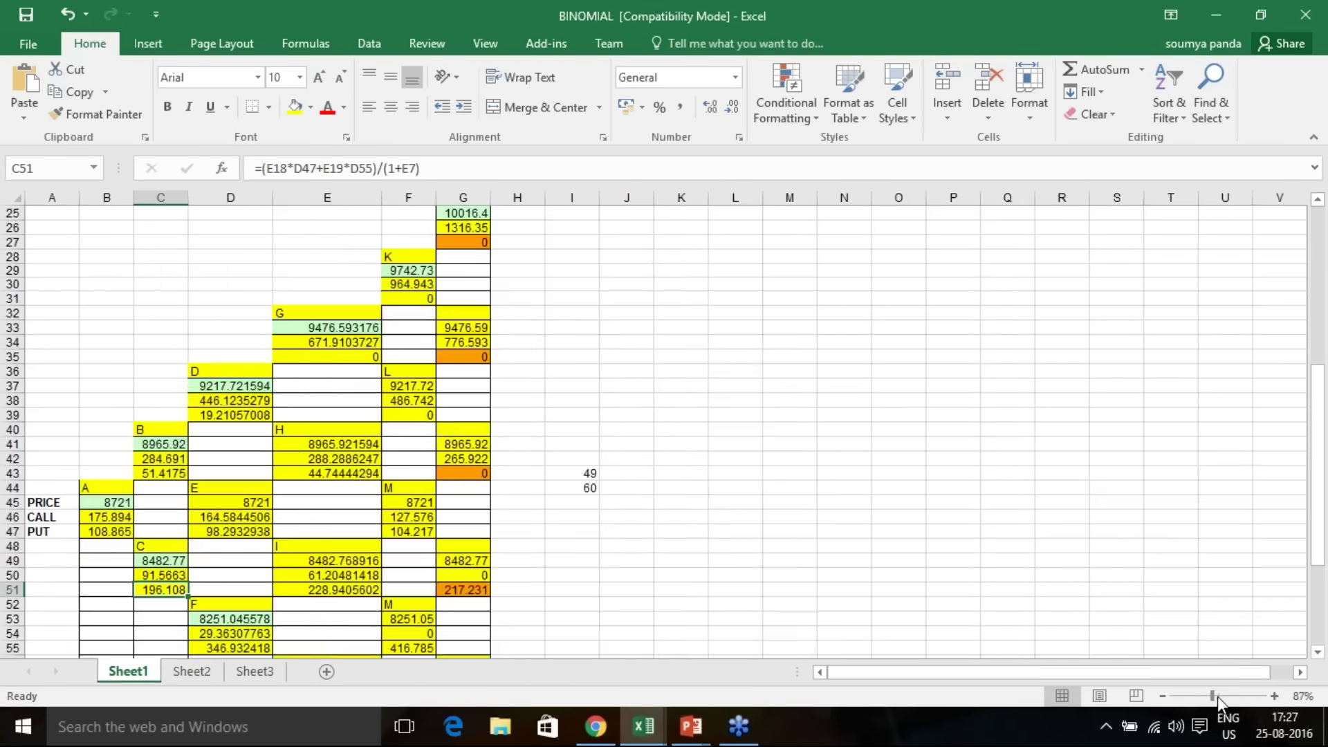
{"action": "left_click", "coordinate": [1217, 697]}
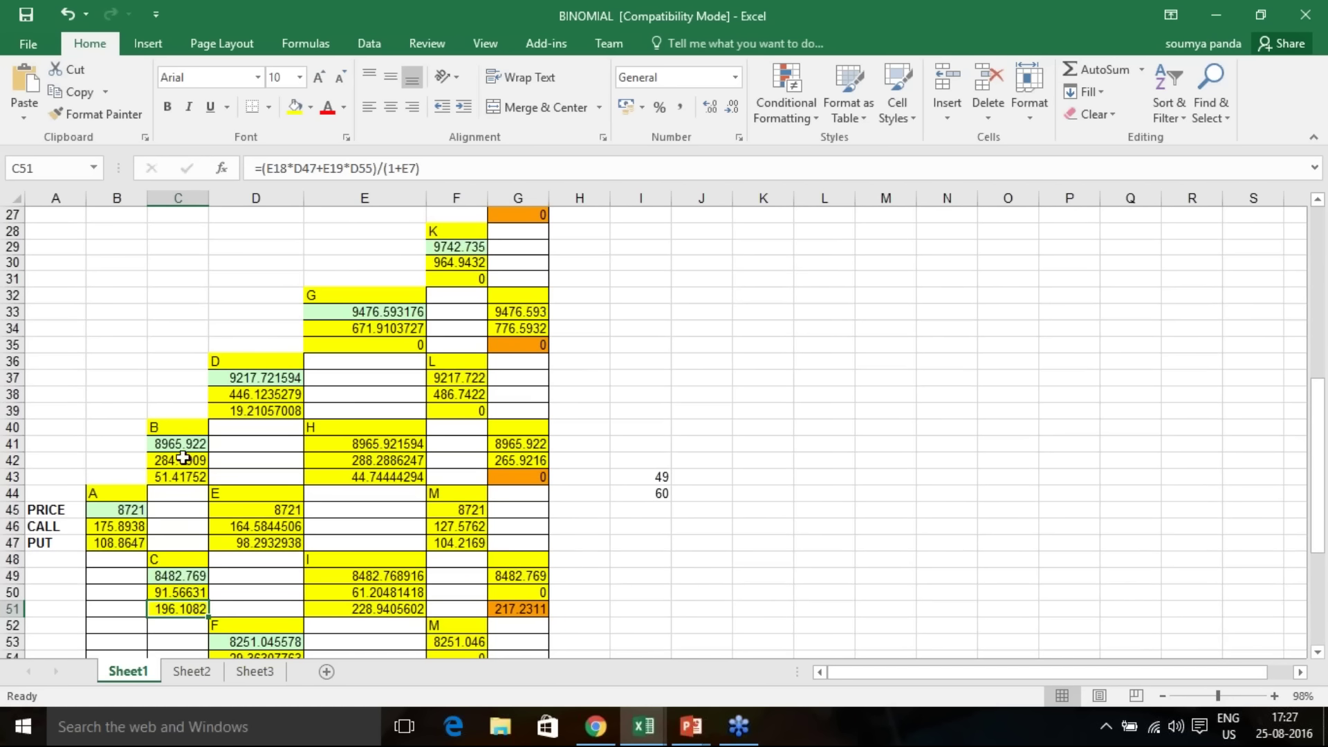
Step: Check the future price in the optionprice workbook and set the stock price in E3 of the BINOMIAL workbook to 8639
{"action": "scroll", "coordinate": [105, 442], "scroll_direction": "up", "scroll_amount": 2}
{"action": "scroll", "coordinate": [106, 442], "scroll_direction": "up", "scroll_amount": 7}
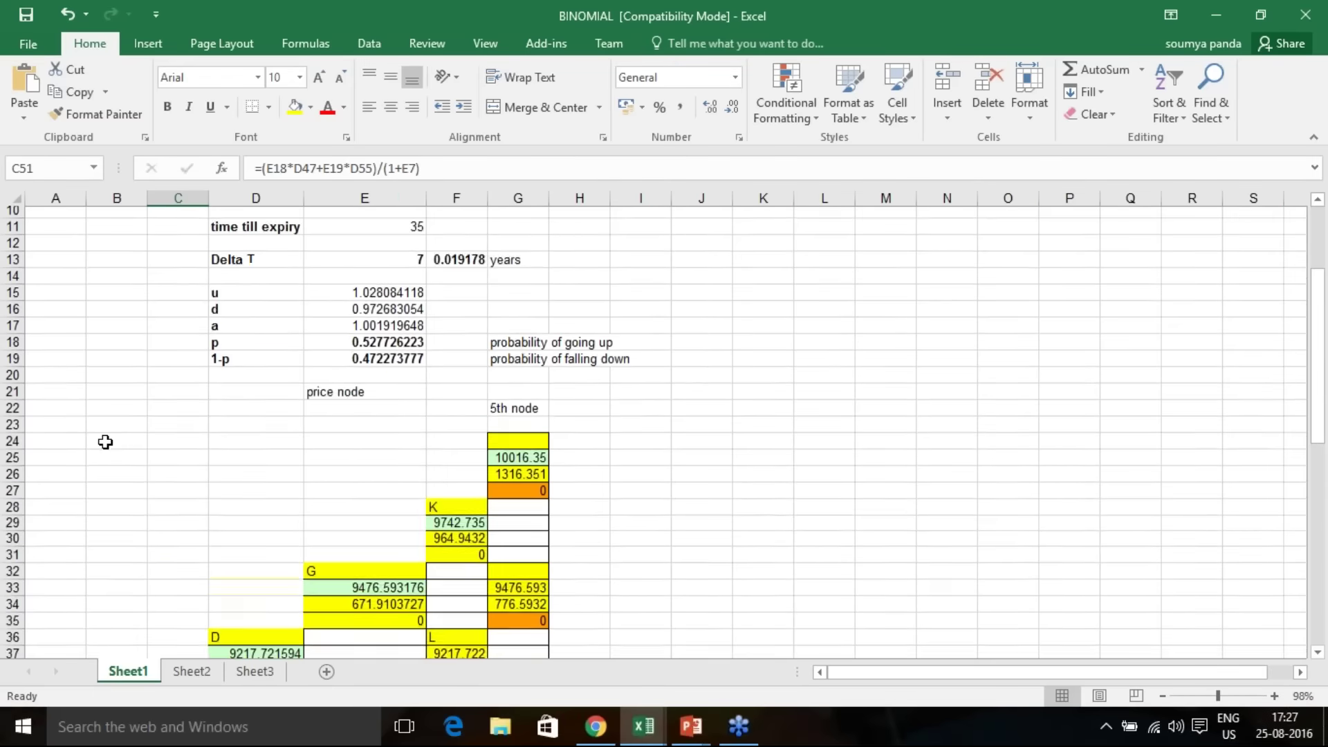
{"action": "left_click", "coordinate": [389, 254]}
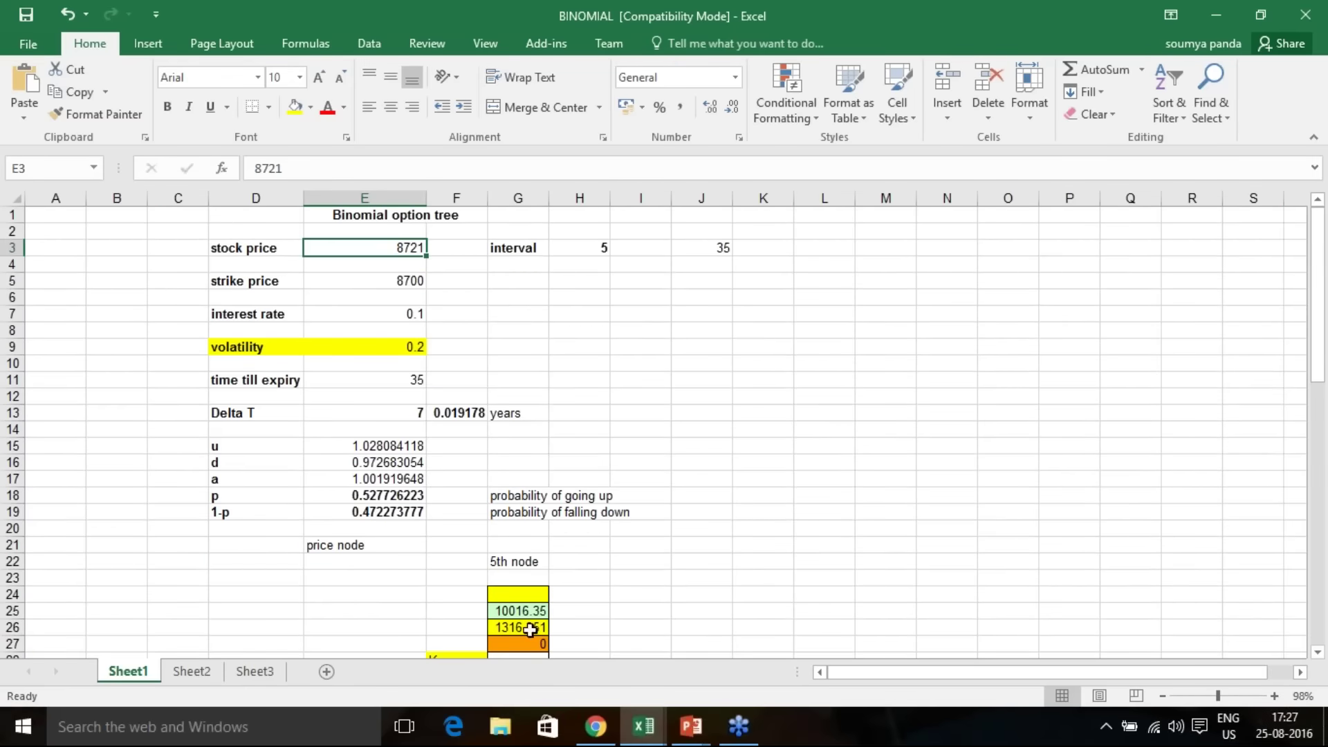
{"action": "left_click", "coordinate": [641, 727]}
{"action": "left_click", "coordinate": [644, 727]}
{"action": "left_click", "coordinate": [773, 655]}
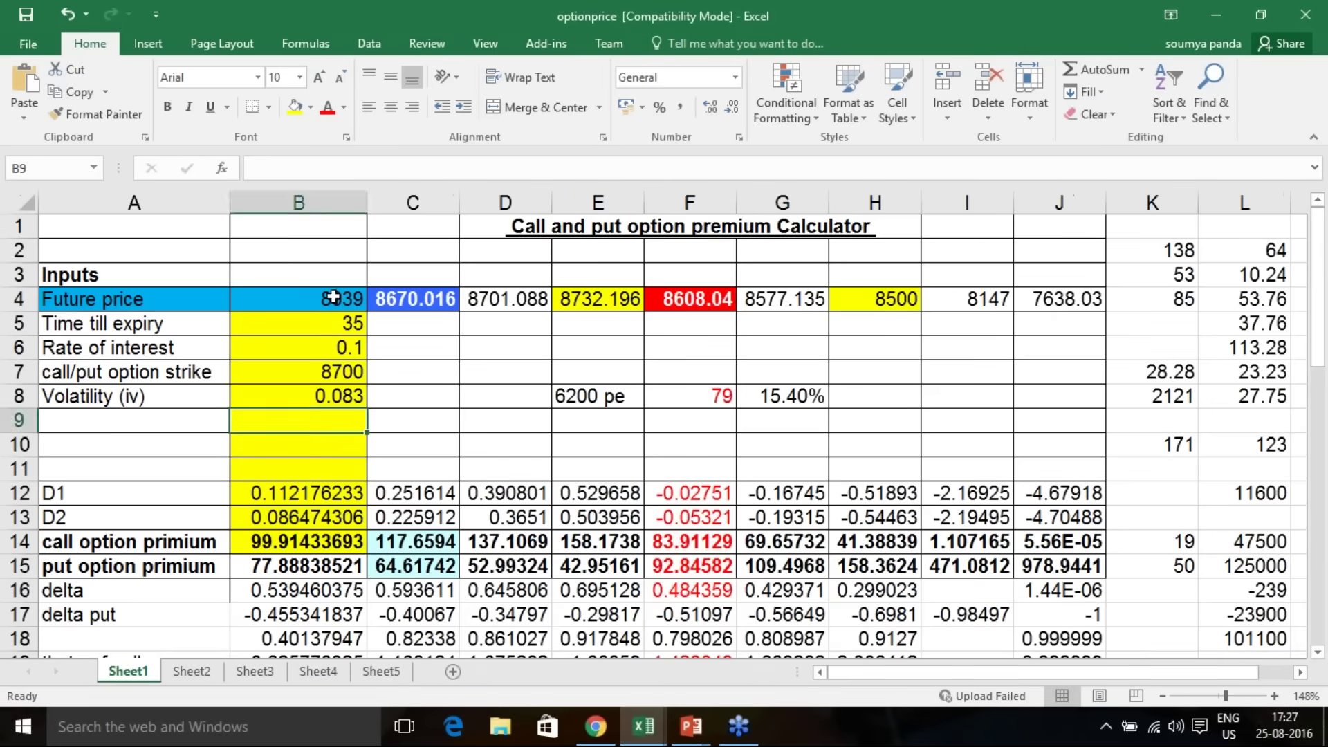
{"action": "mouse_move", "coordinate": [630, 730]}
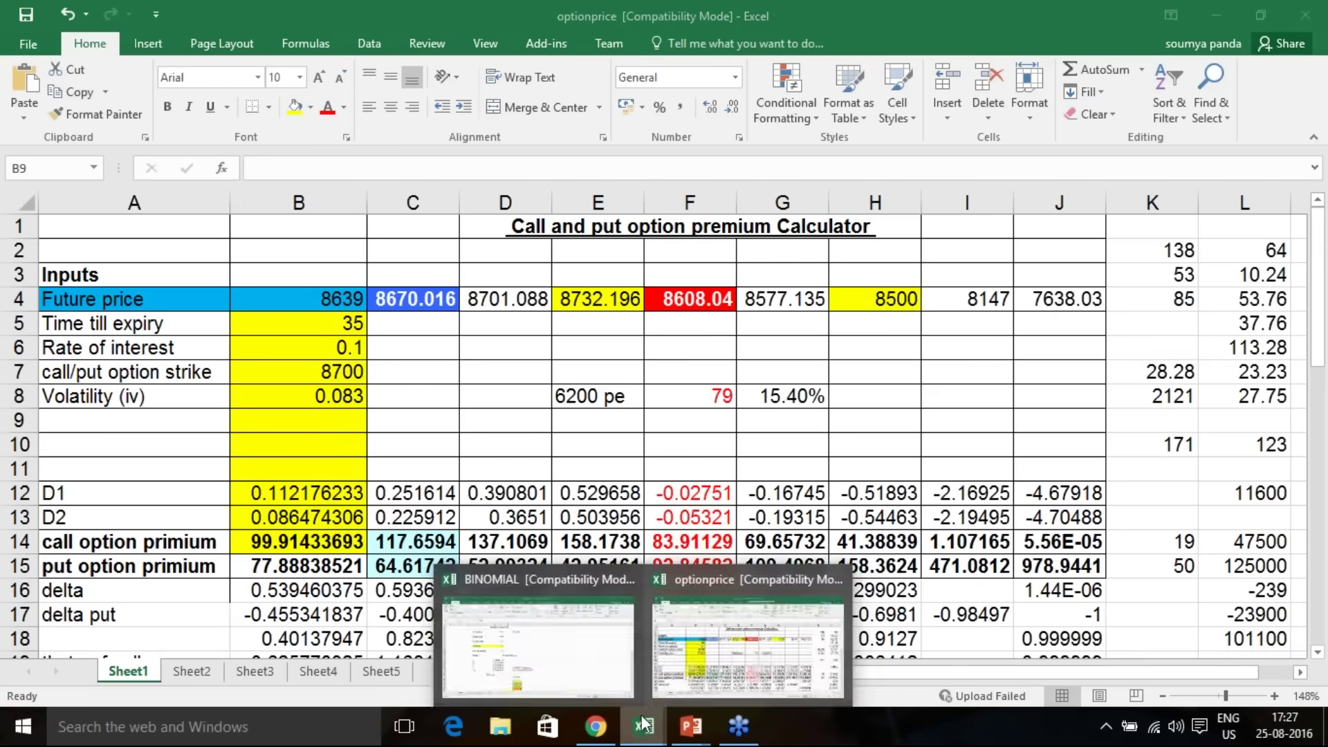
{"action": "left_click", "coordinate": [615, 671]}
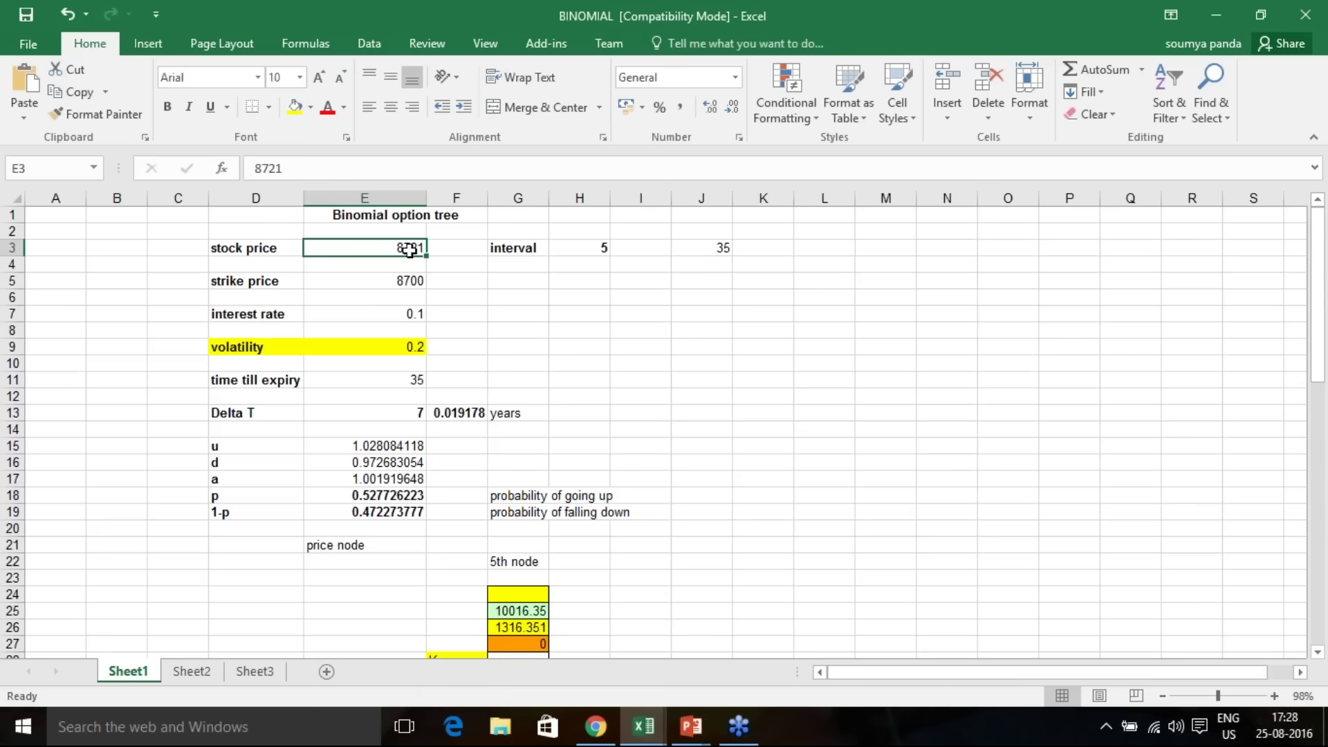
{"action": "type", "text": "86"}
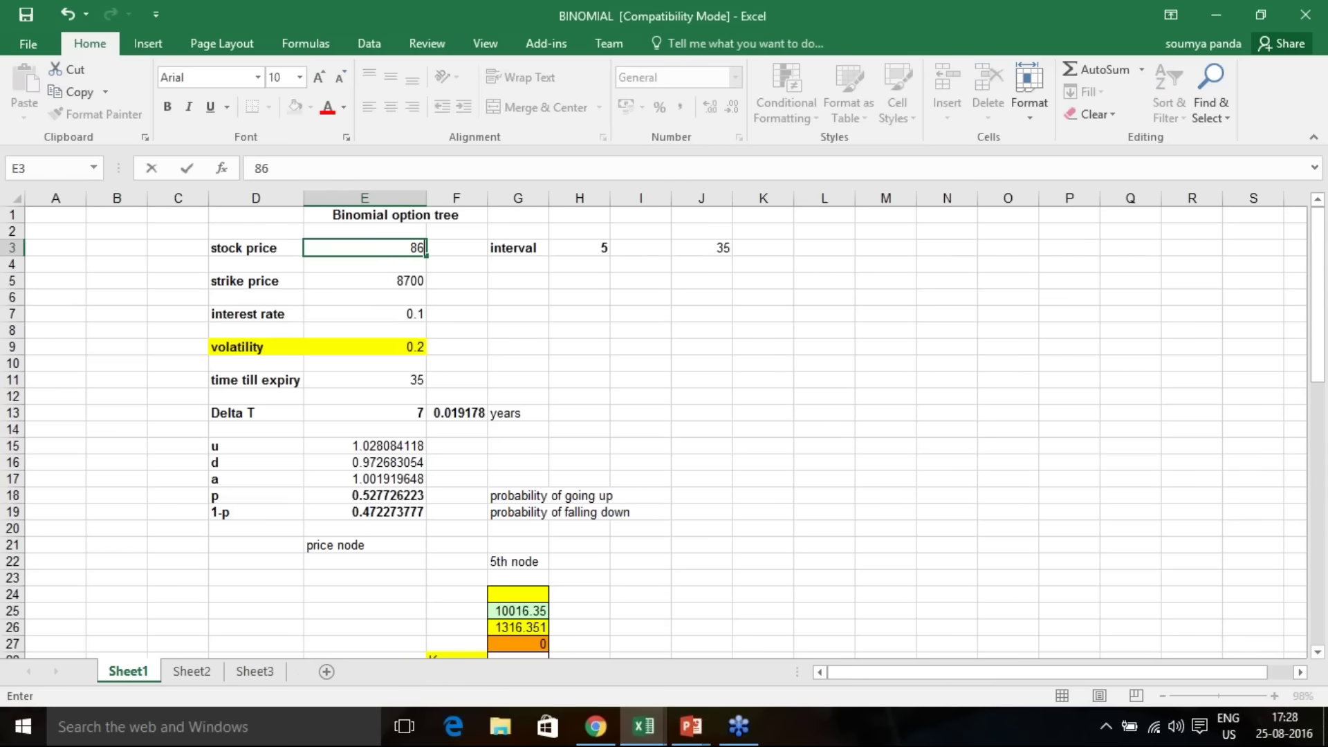
{"action": "type", "text": "39"}
{"action": "left_click", "coordinate": [399, 294]}
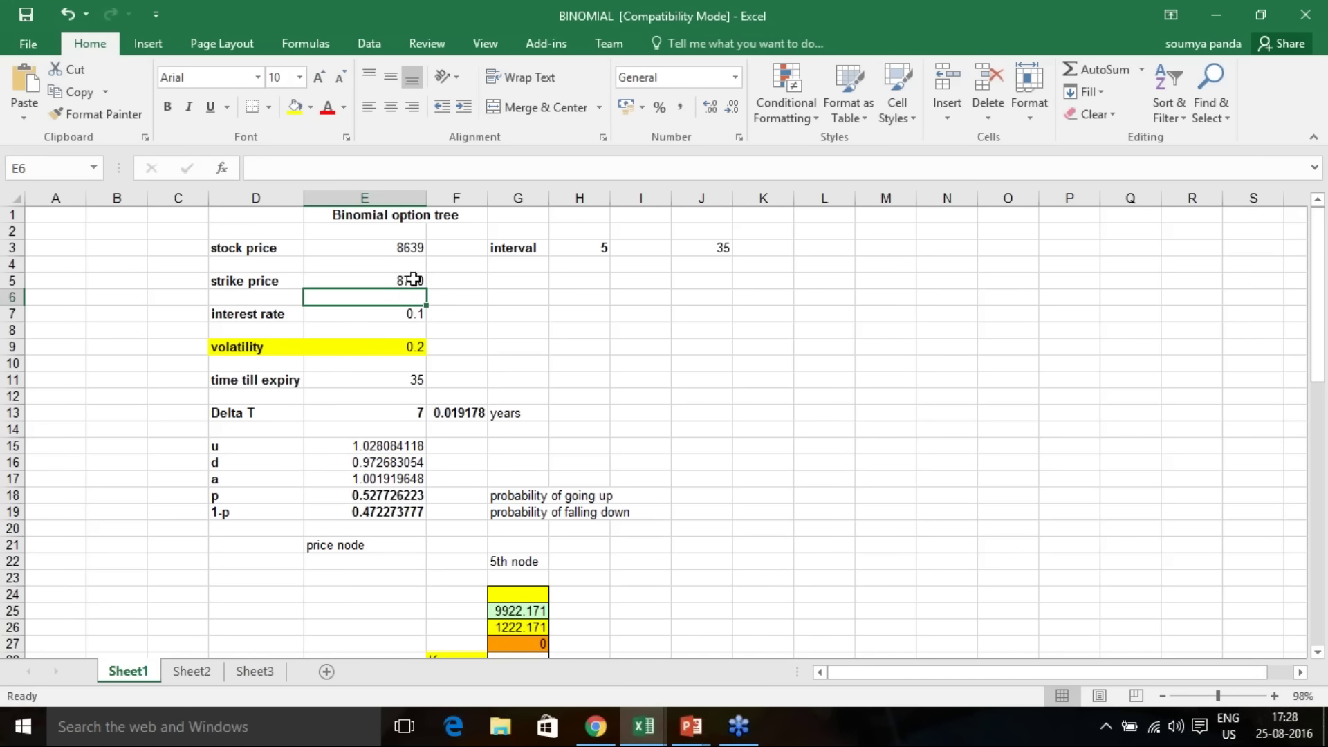
Step: Inspect the interest rate in E7, the time till expiry in E11 and the Delta T formulas in E13 and F13
{"action": "left_click", "coordinate": [418, 315]}
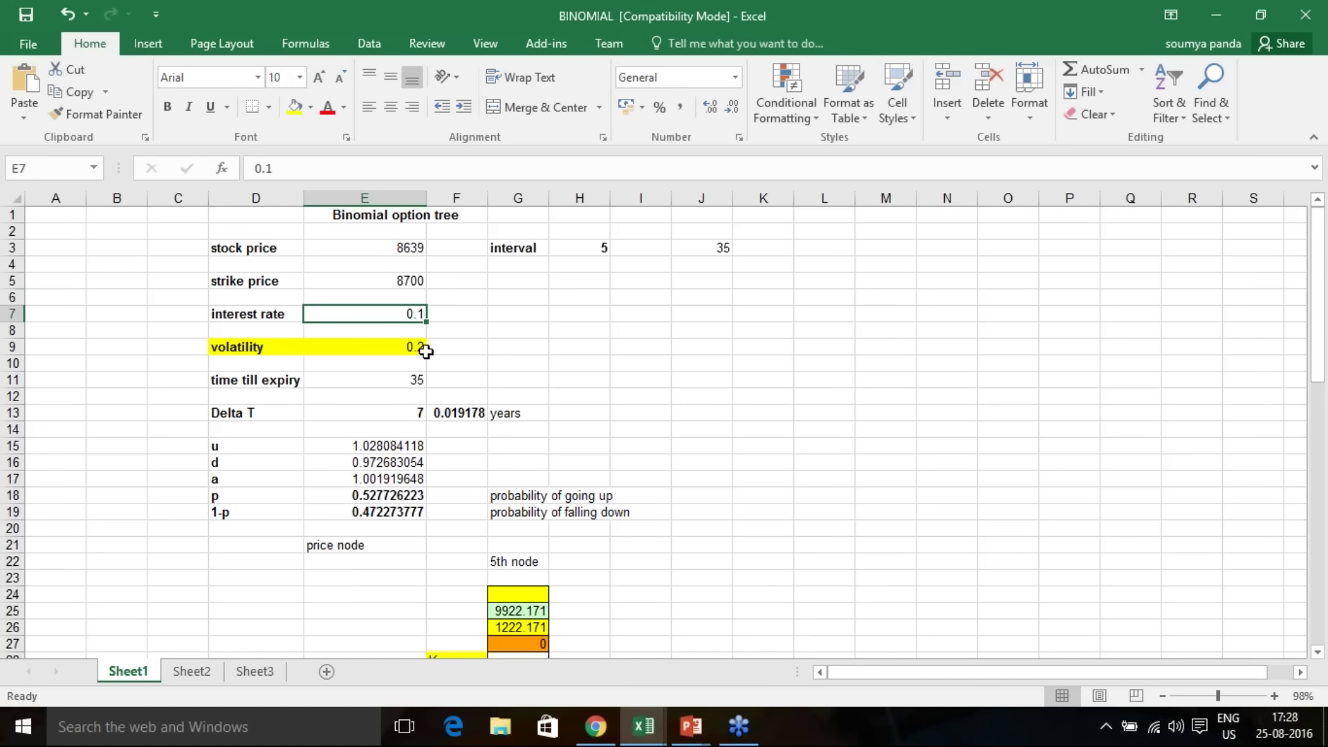
{"action": "left_click", "coordinate": [415, 385]}
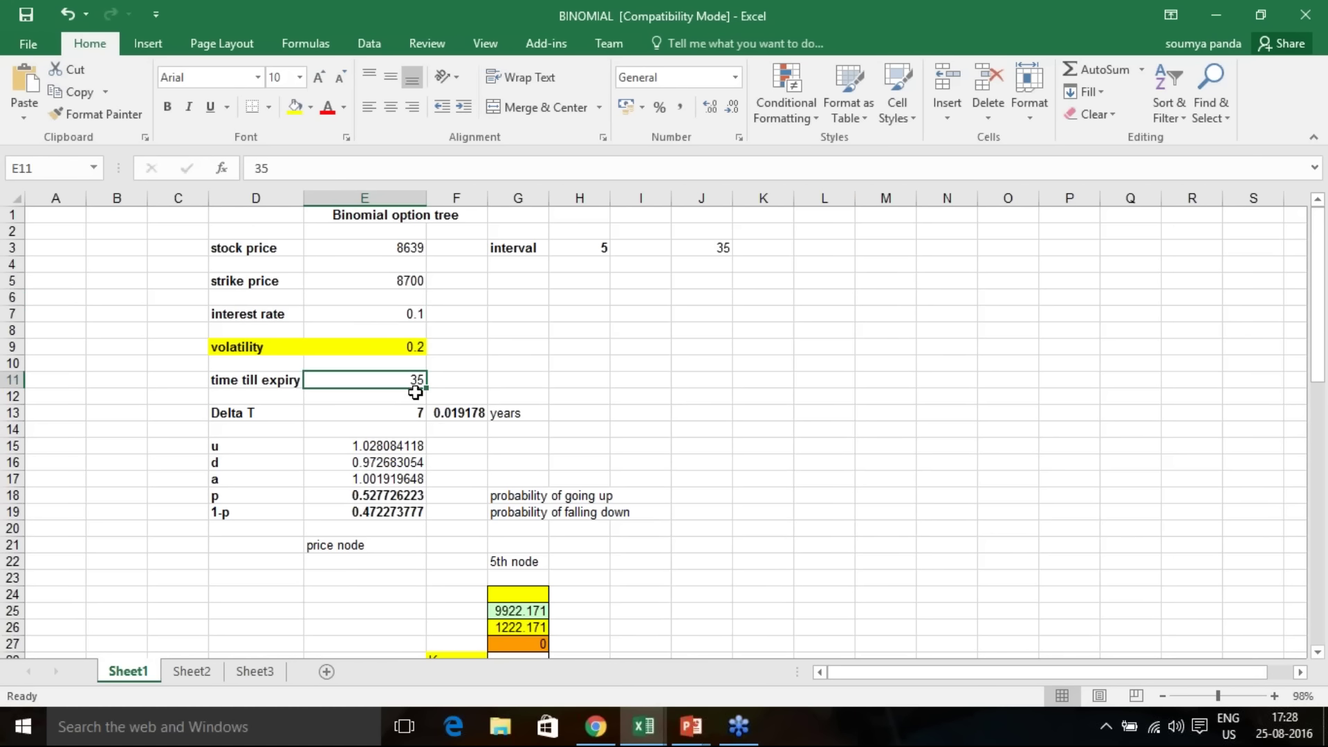
{"action": "double_click", "coordinate": [373, 412]}
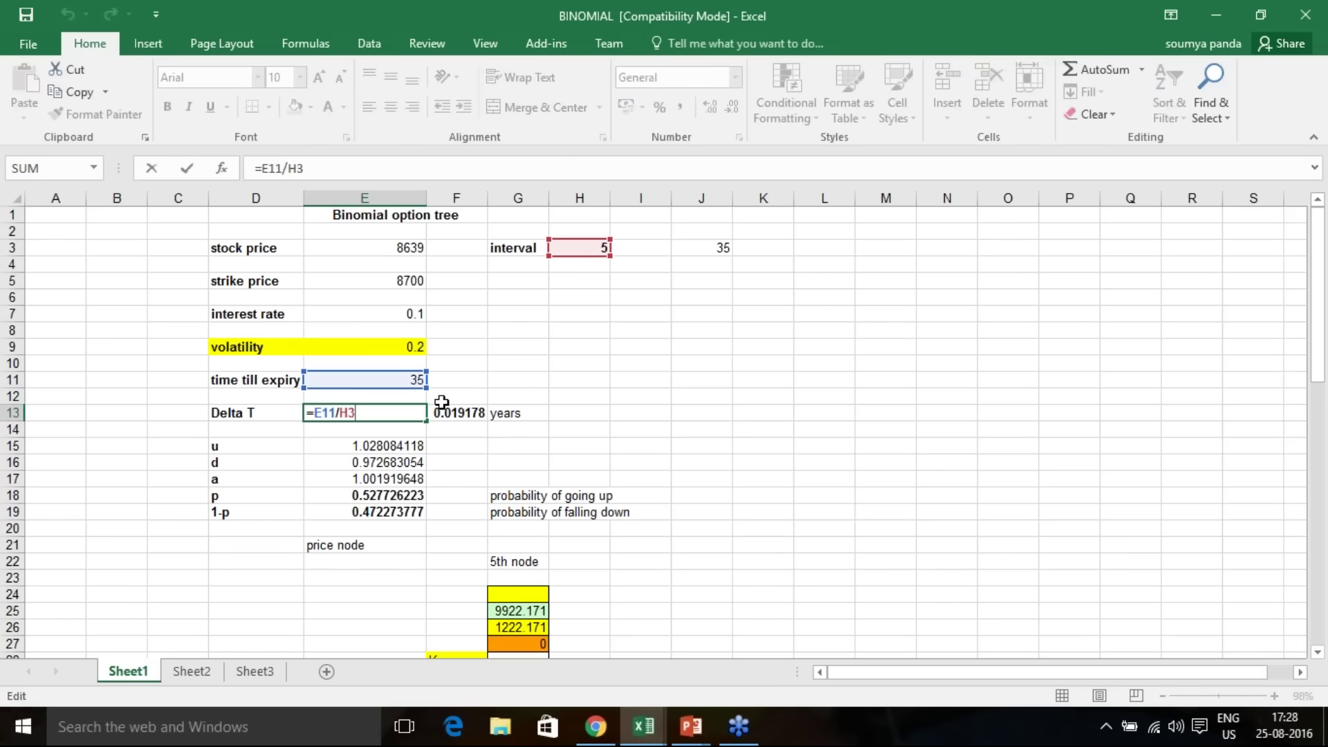
{"action": "key", "text": "Escape"}
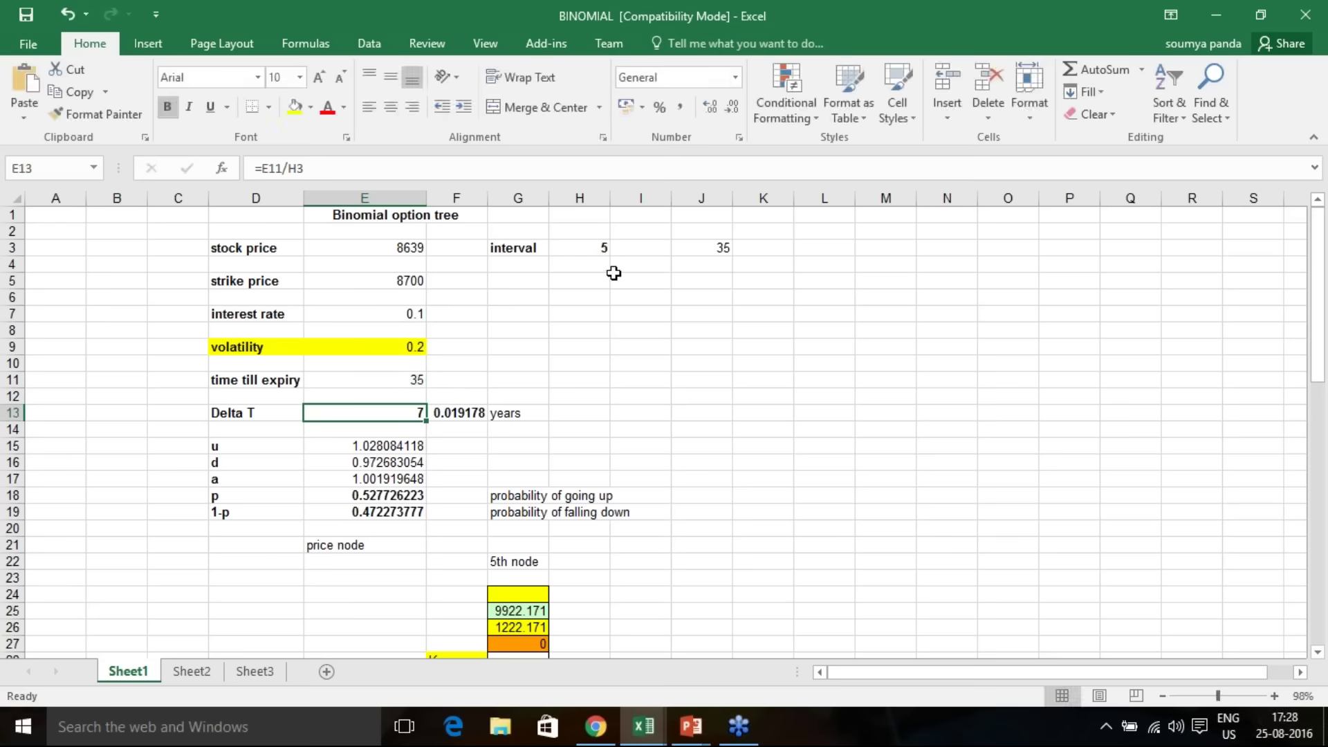
{"action": "double_click", "coordinate": [460, 414]}
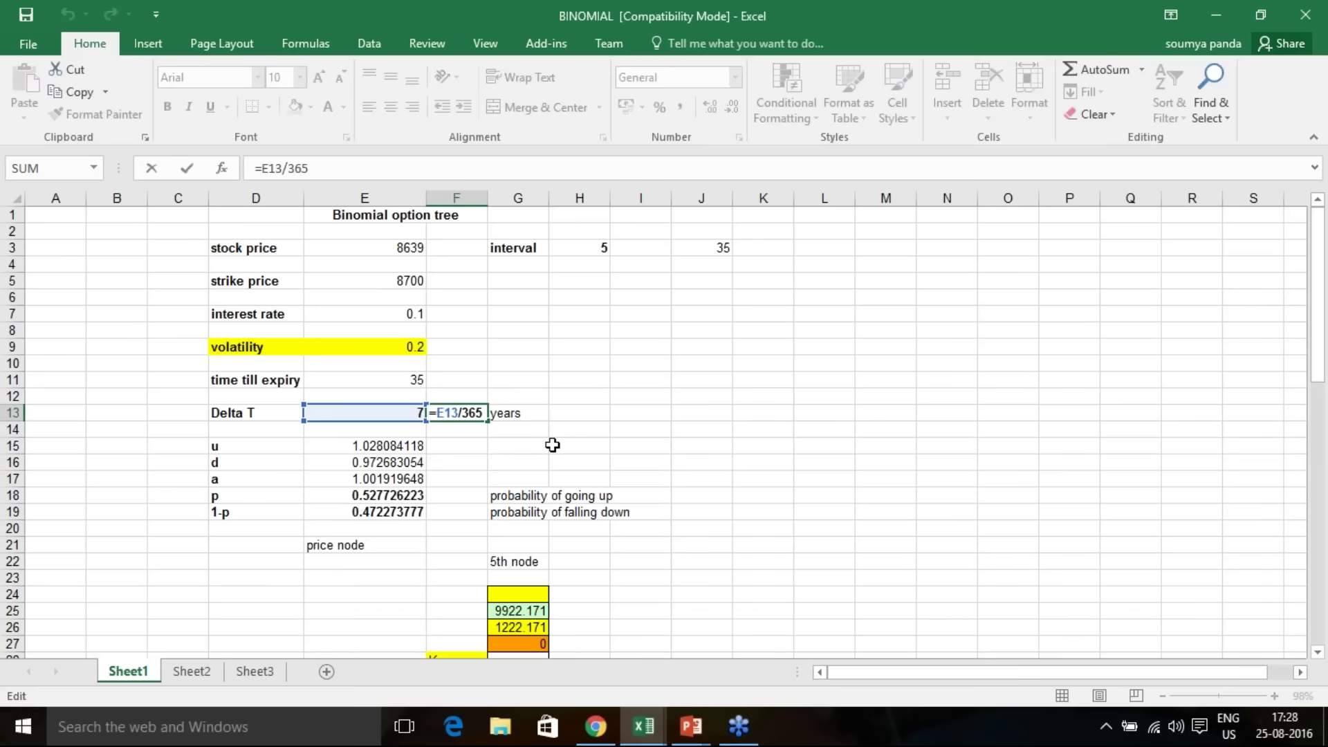
{"action": "key", "text": "Escape"}
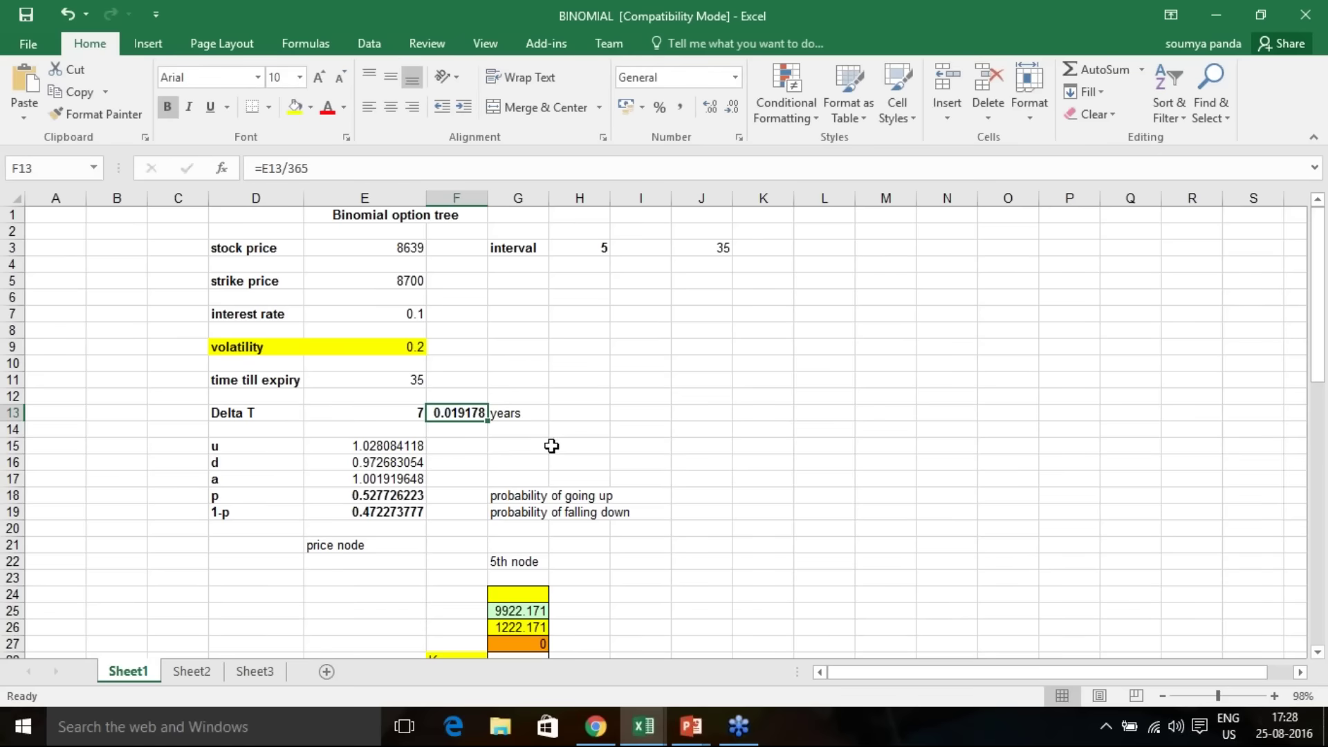
Step: Inspect the formulas for the up factor u in E15, the down factor d in E16 and the growth factor a in E17
{"action": "double_click", "coordinate": [397, 446]}
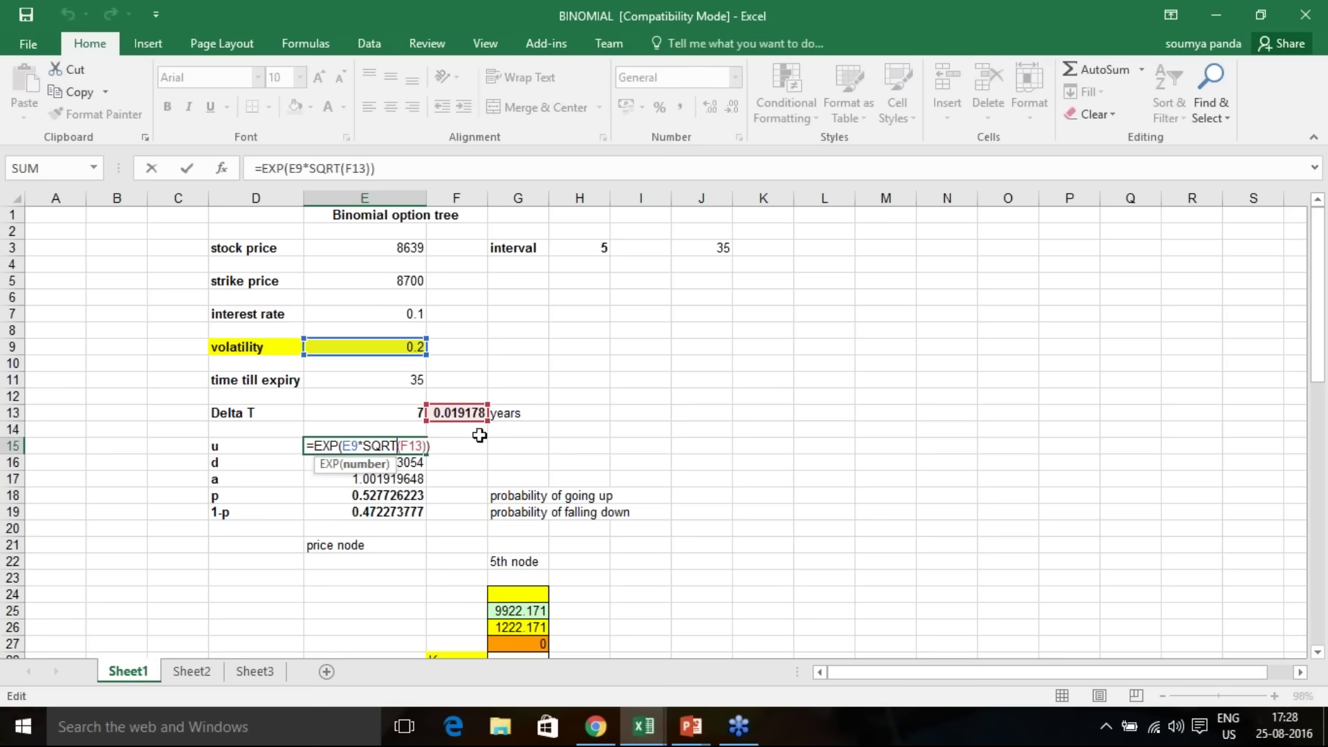
{"action": "key", "text": "ctrl+Return"}
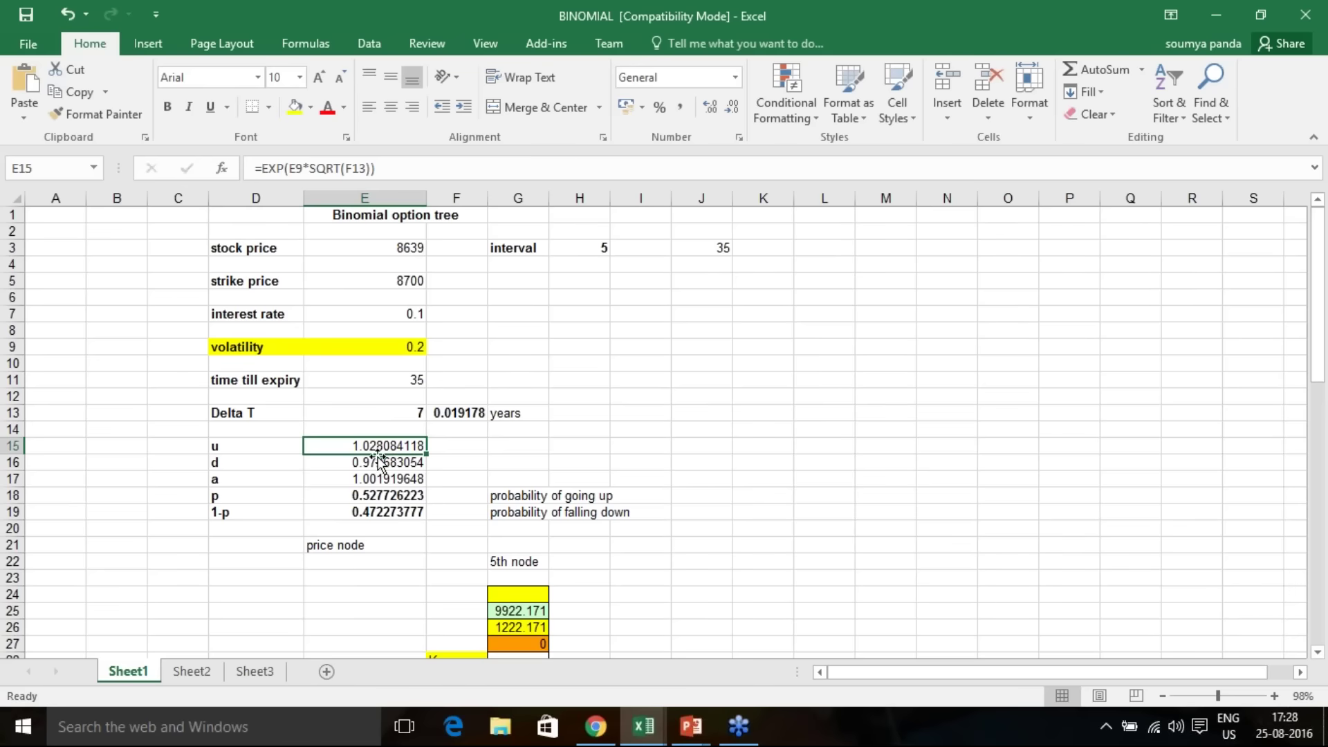
{"action": "double_click", "coordinate": [378, 462]}
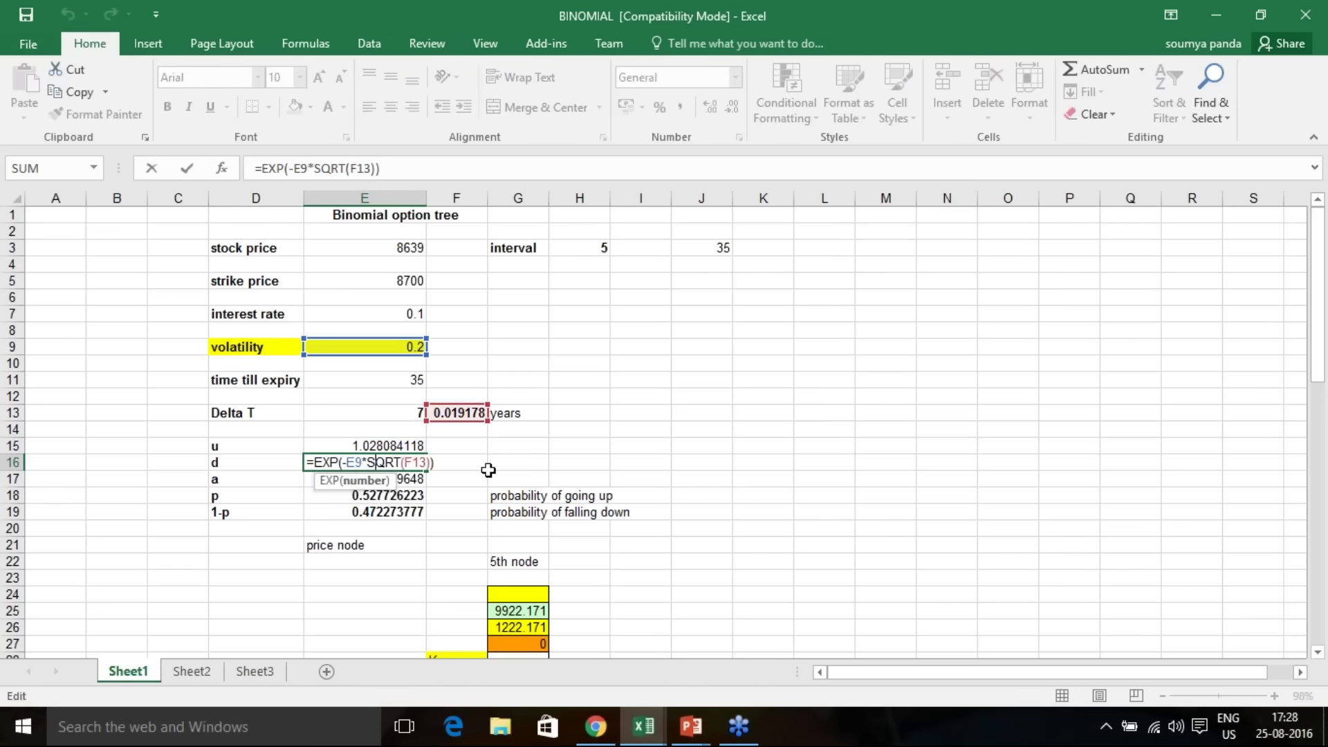
{"action": "key", "text": "ctrl+Return"}
{"action": "double_click", "coordinate": [404, 479]}
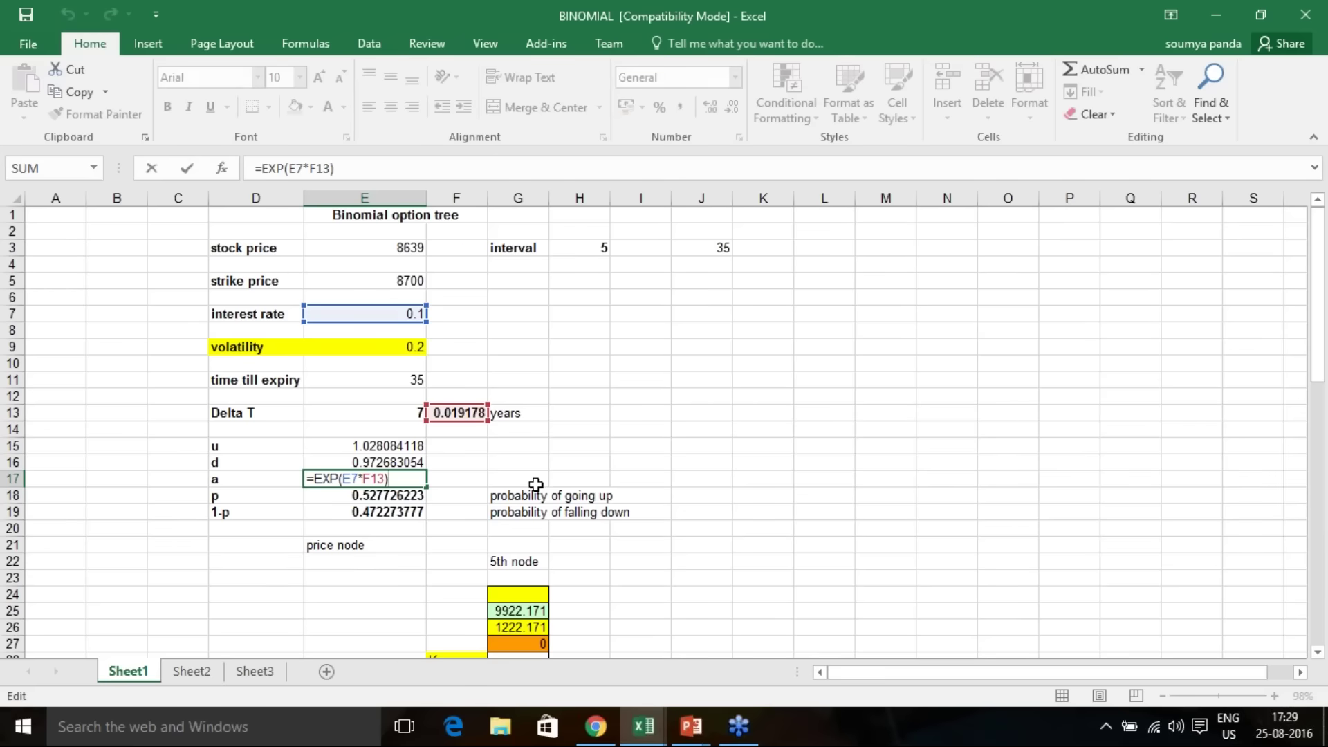
{"action": "key", "text": "ctrl+Return"}
Step: Inspect the formulas for the probability of going up in E18 and the probability of falling down in E19
{"action": "left_click", "coordinate": [409, 500]}
{"action": "left_click", "coordinate": [409, 512]}
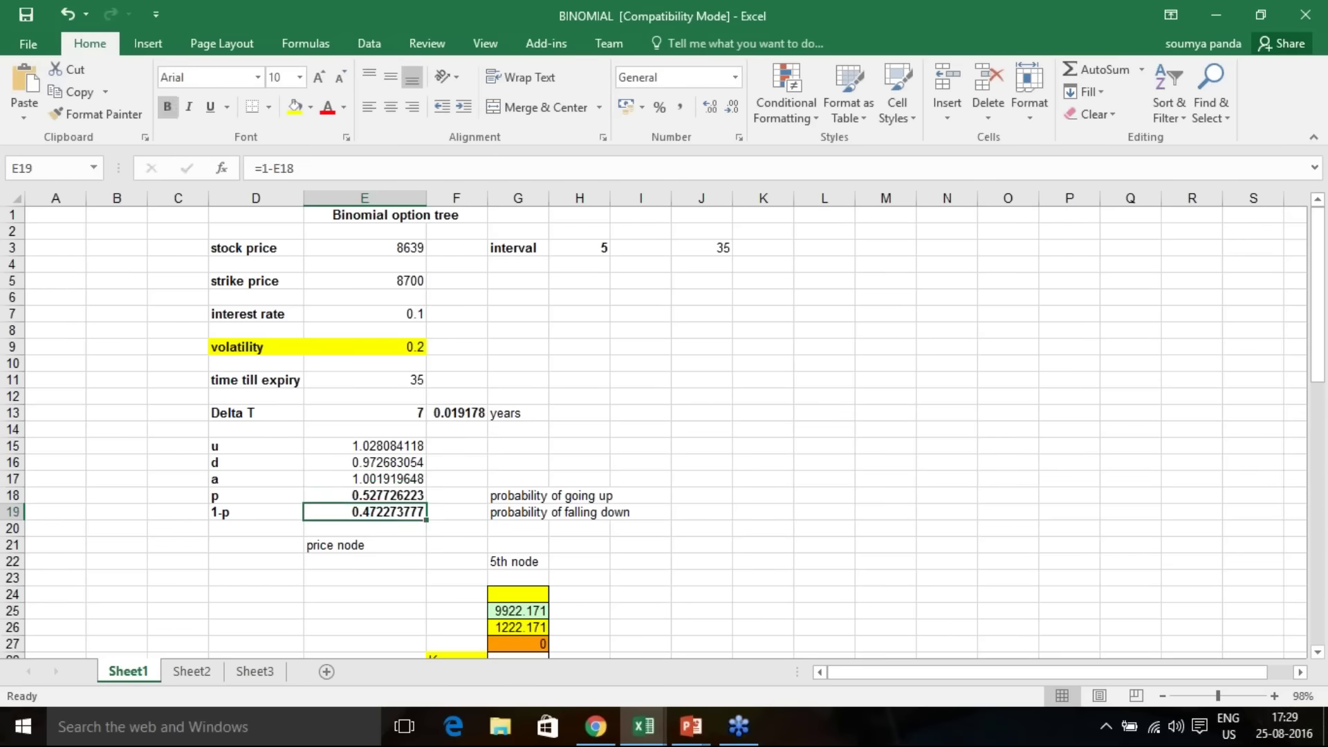
{"action": "double_click", "coordinate": [410, 495]}
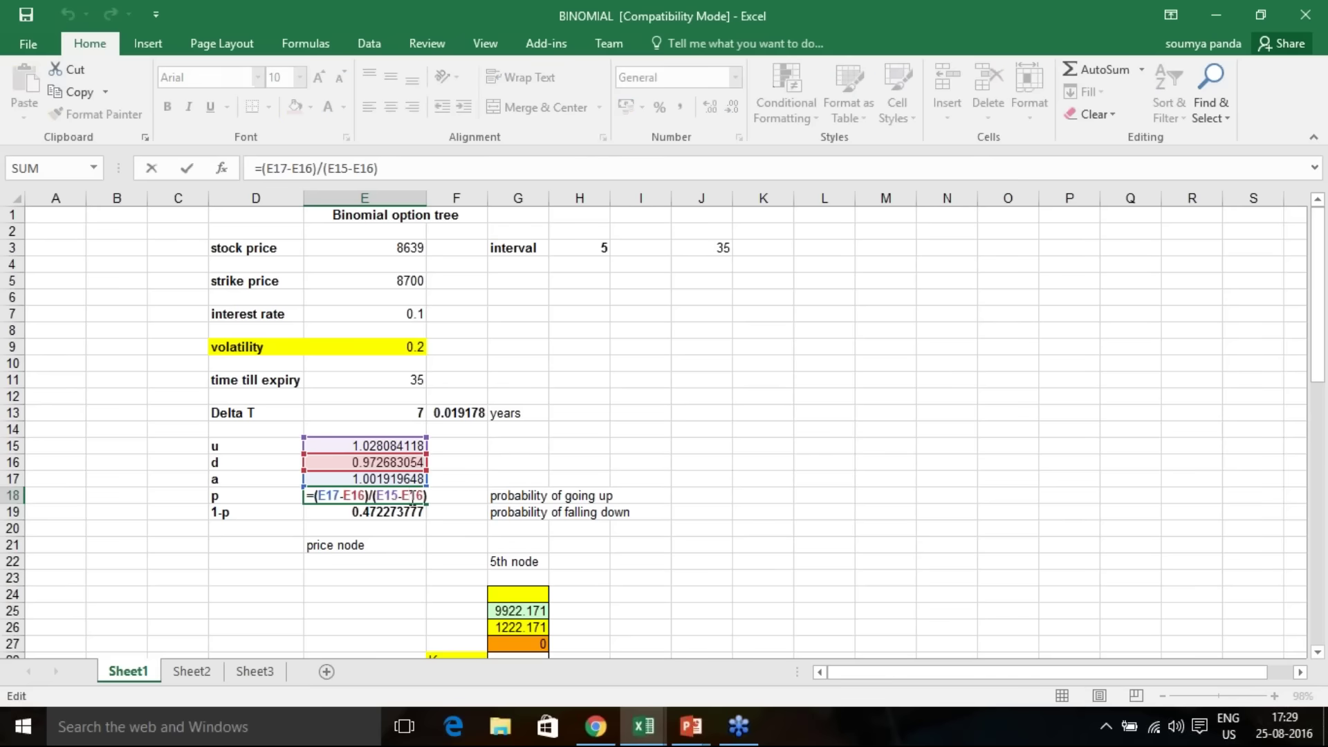
{"action": "key", "text": "ctrl+Return"}
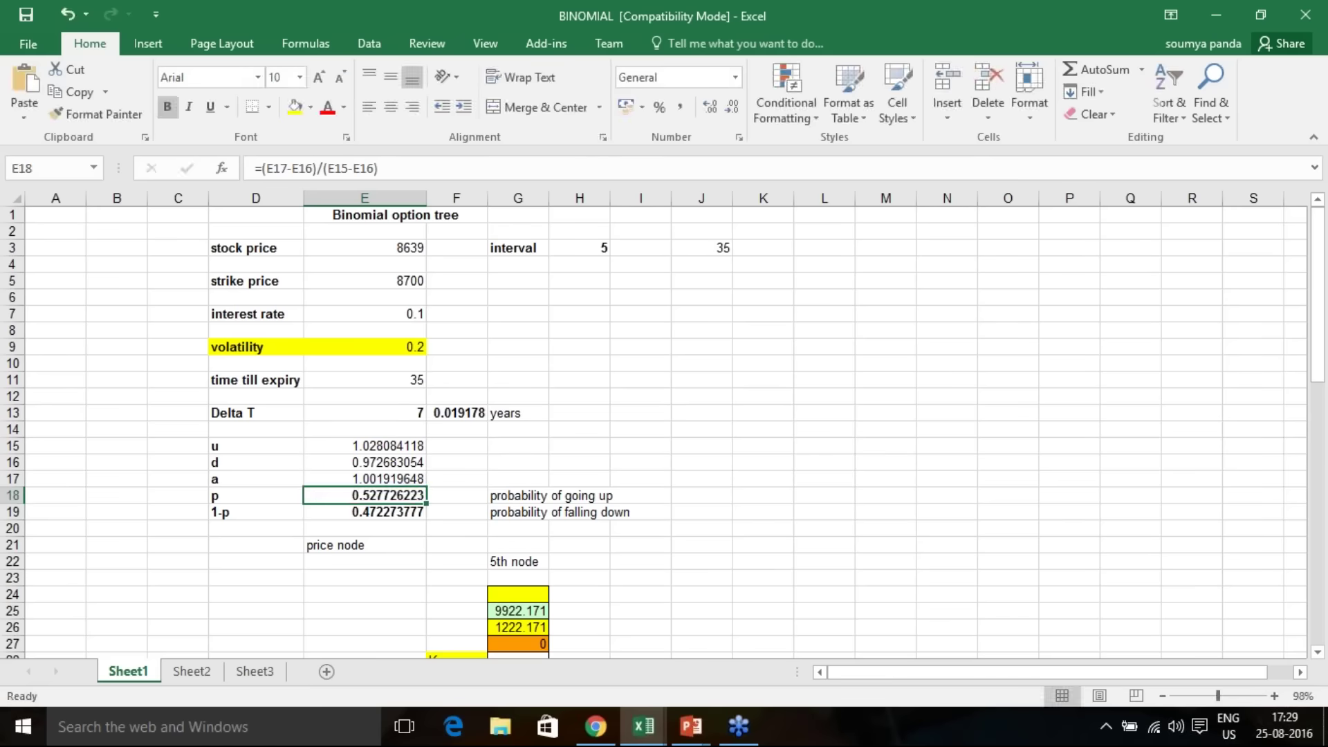
{"action": "double_click", "coordinate": [412, 512]}
{"action": "key", "text": "ctrl+Return"}
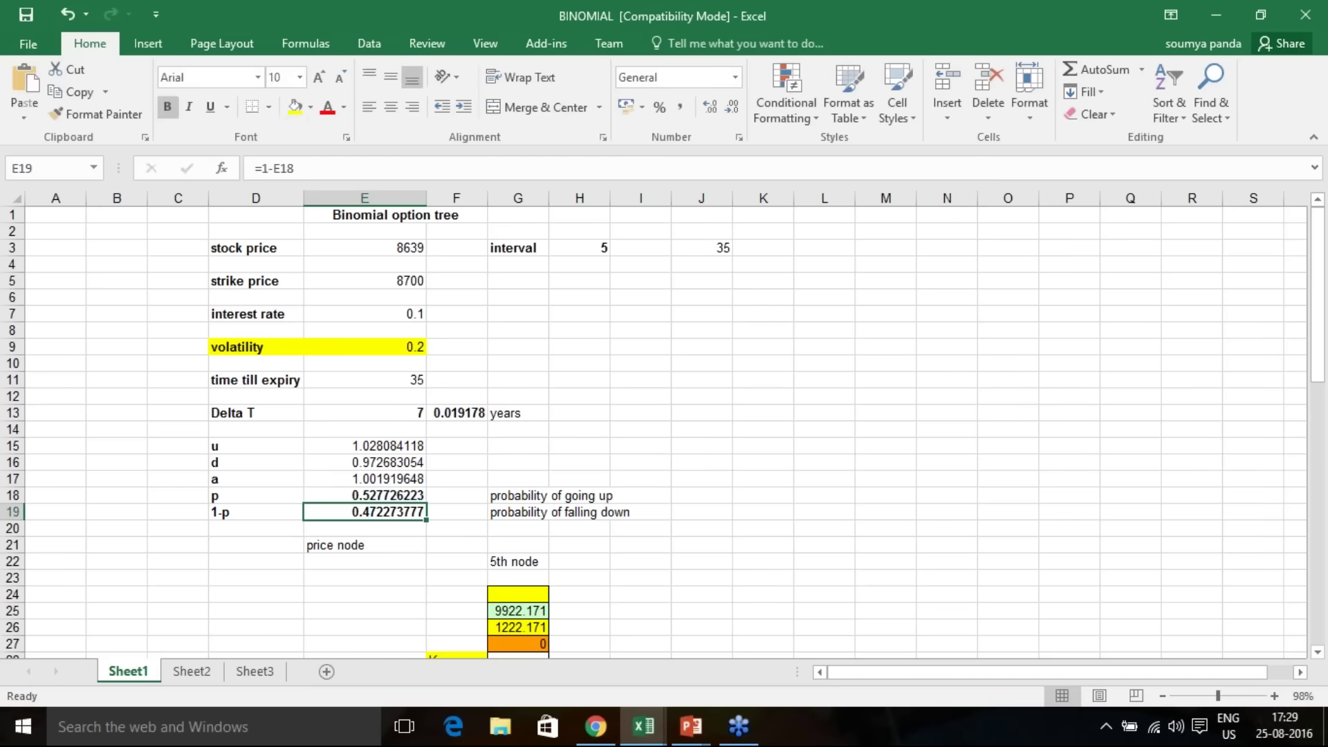
Step: Inspect the starting price formula of node A in B45 and relate it to the u and d factors above the tree
{"action": "scroll", "coordinate": [511, 459], "scroll_direction": "down", "scroll_amount": 2}
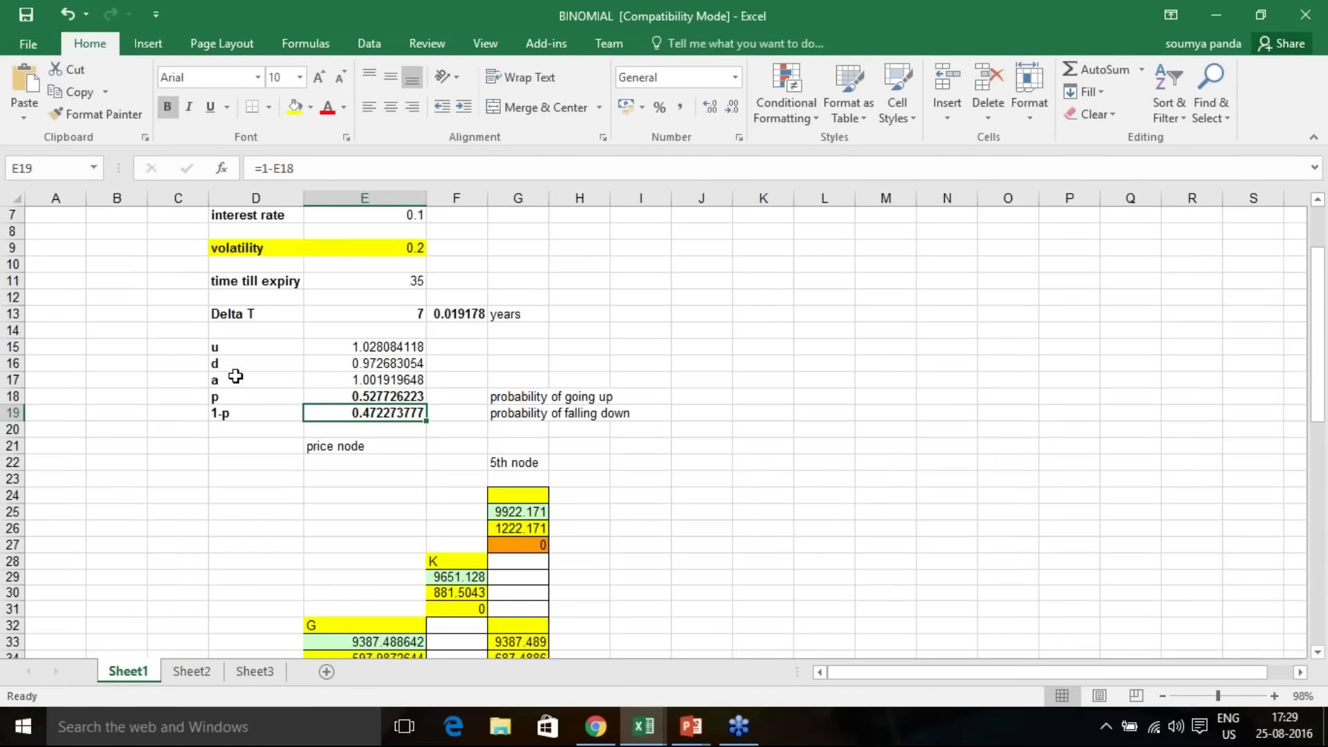
{"action": "scroll", "coordinate": [237, 398], "scroll_direction": "down", "scroll_amount": 6}
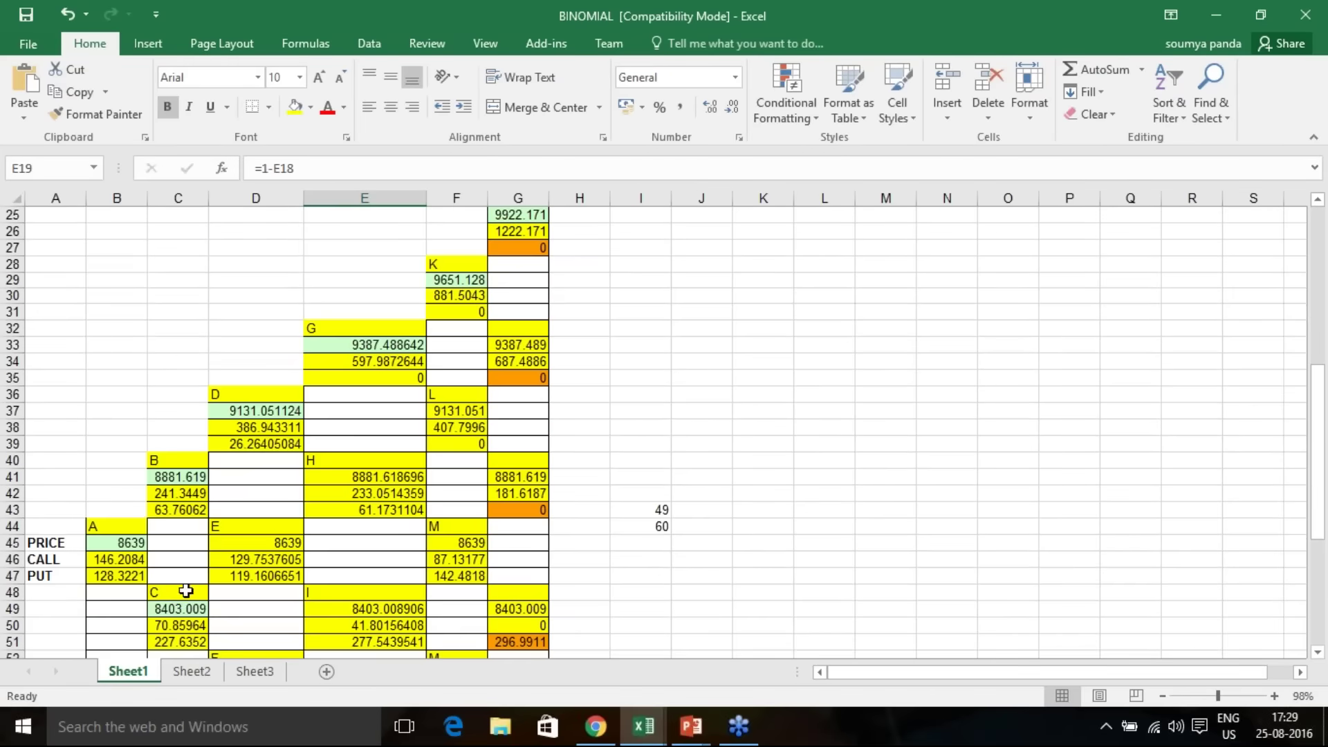
{"action": "left_click", "coordinate": [135, 542]}
{"action": "scroll", "coordinate": [213, 502], "scroll_direction": "up", "scroll_amount": 4}
{"action": "scroll", "coordinate": [213, 502], "scroll_direction": "up", "scroll_amount": 1}
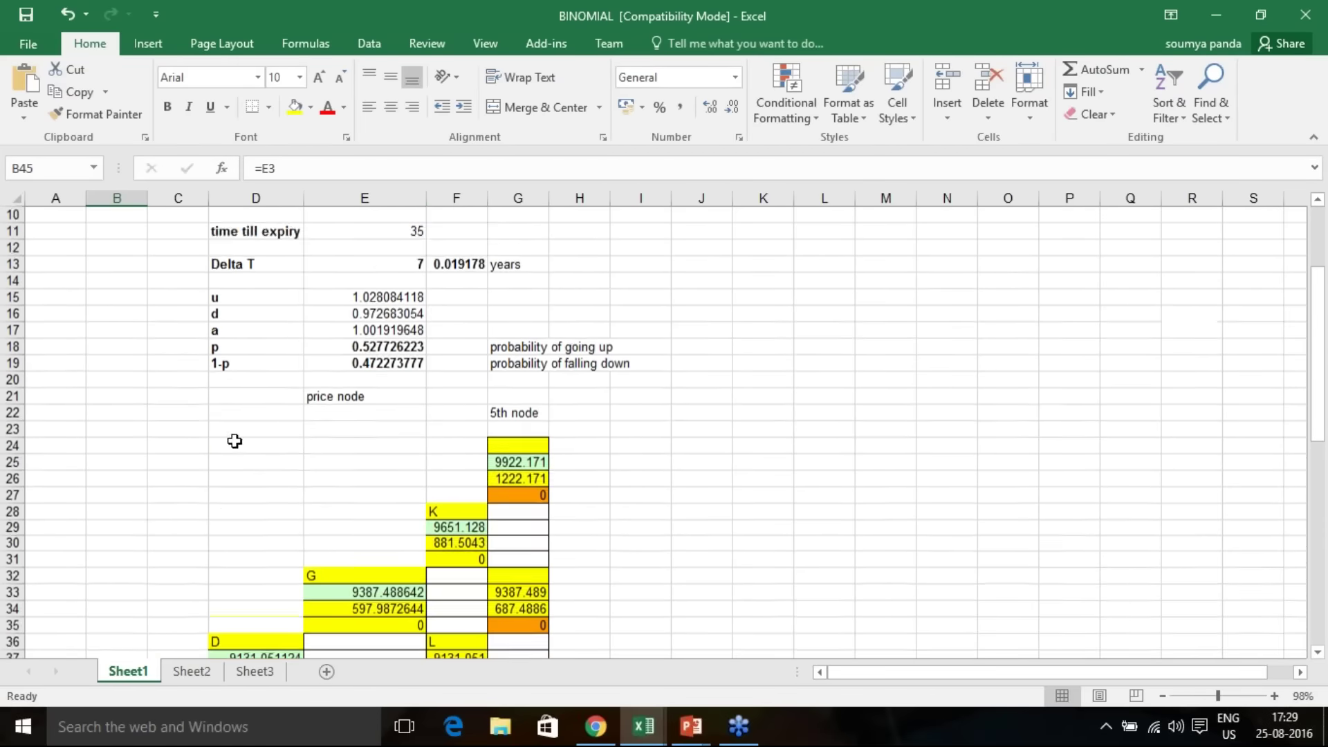
{"action": "scroll", "coordinate": [207, 498], "scroll_direction": "down", "scroll_amount": 5}
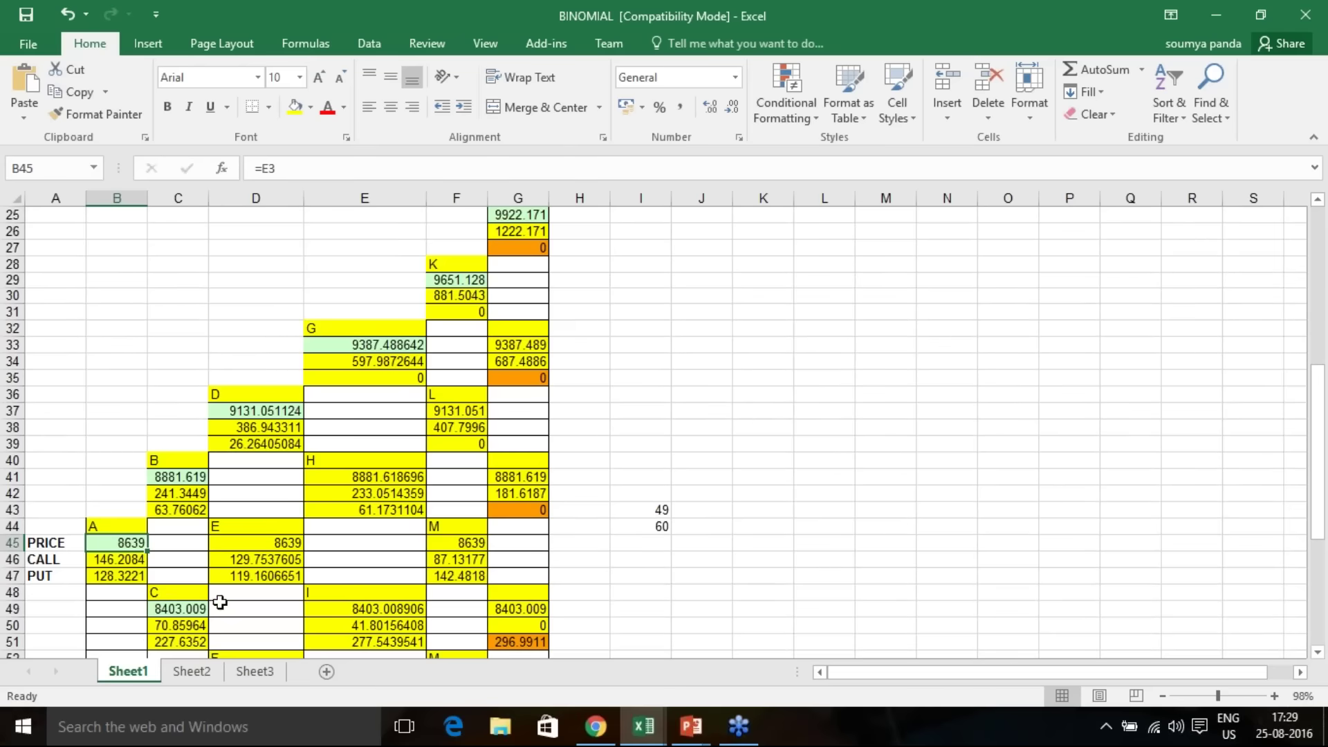
{"action": "scroll", "coordinate": [235, 604], "scroll_direction": "down", "scroll_amount": 1}
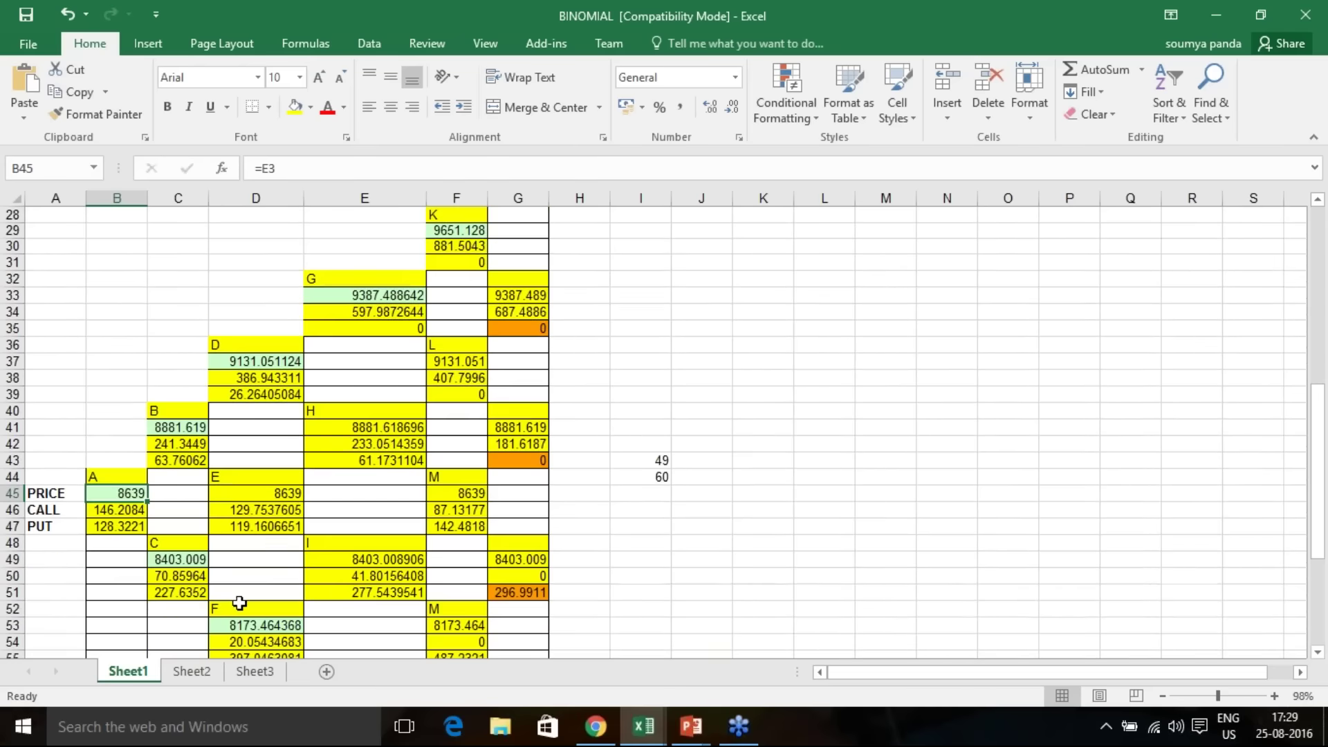
Step: Compare the tree's node prices with the input parameters and inspect node A's call premium formula in B46
{"action": "scroll", "coordinate": [239, 603], "scroll_direction": "up", "scroll_amount": 2}
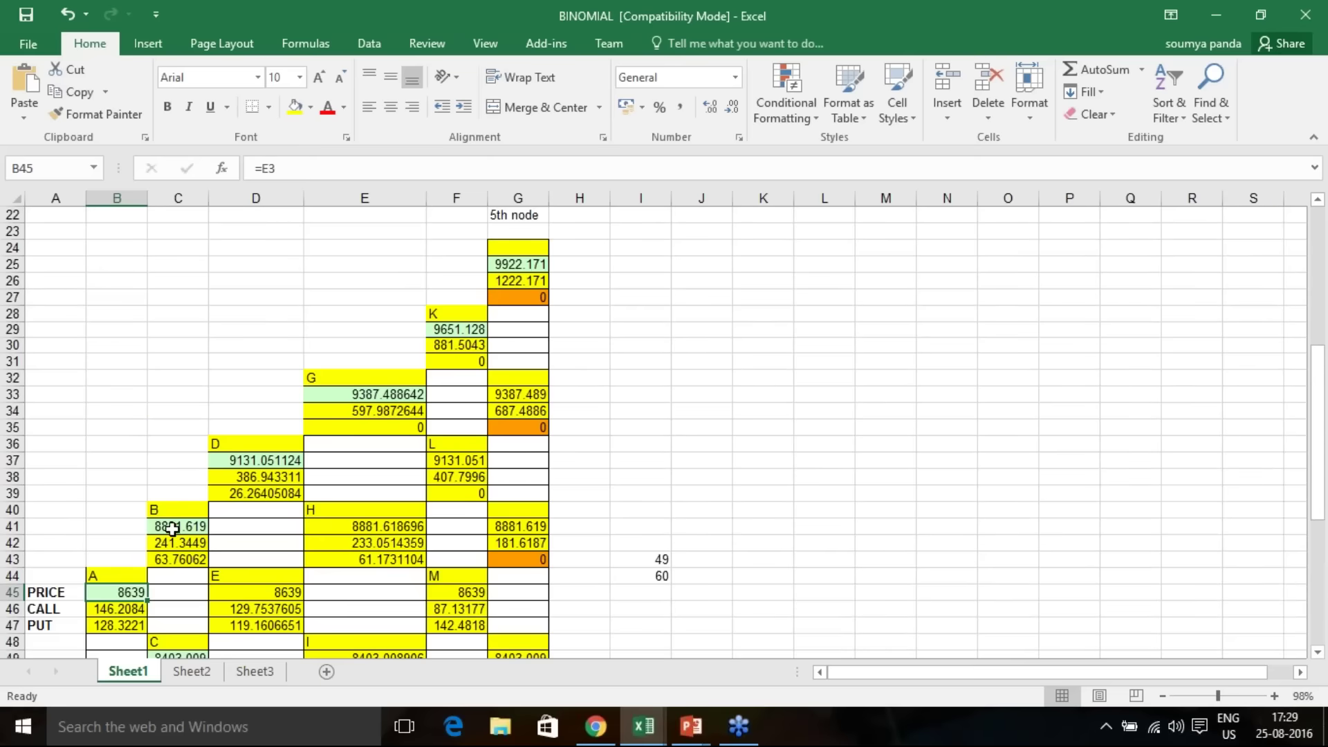
{"action": "scroll", "coordinate": [341, 559], "scroll_direction": "up", "scroll_amount": 4}
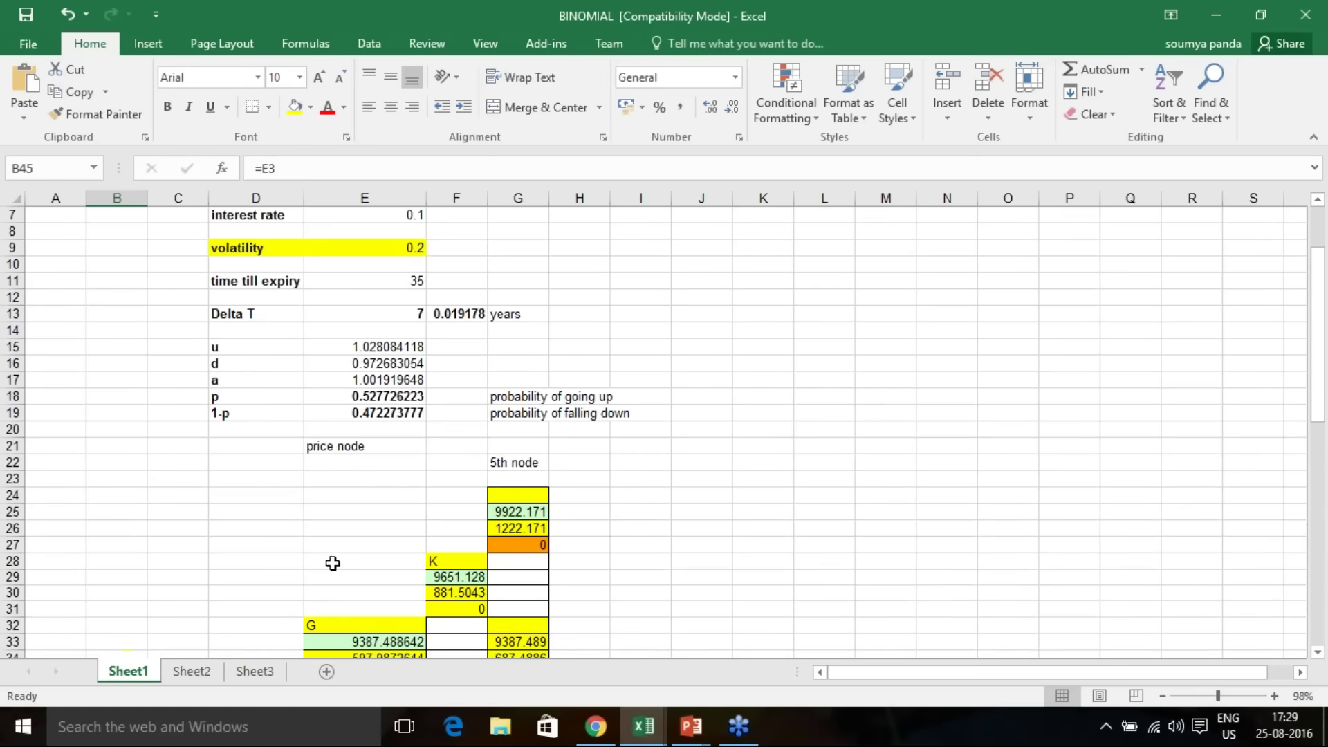
{"action": "scroll", "coordinate": [282, 566], "scroll_direction": "up", "scroll_amount": 3}
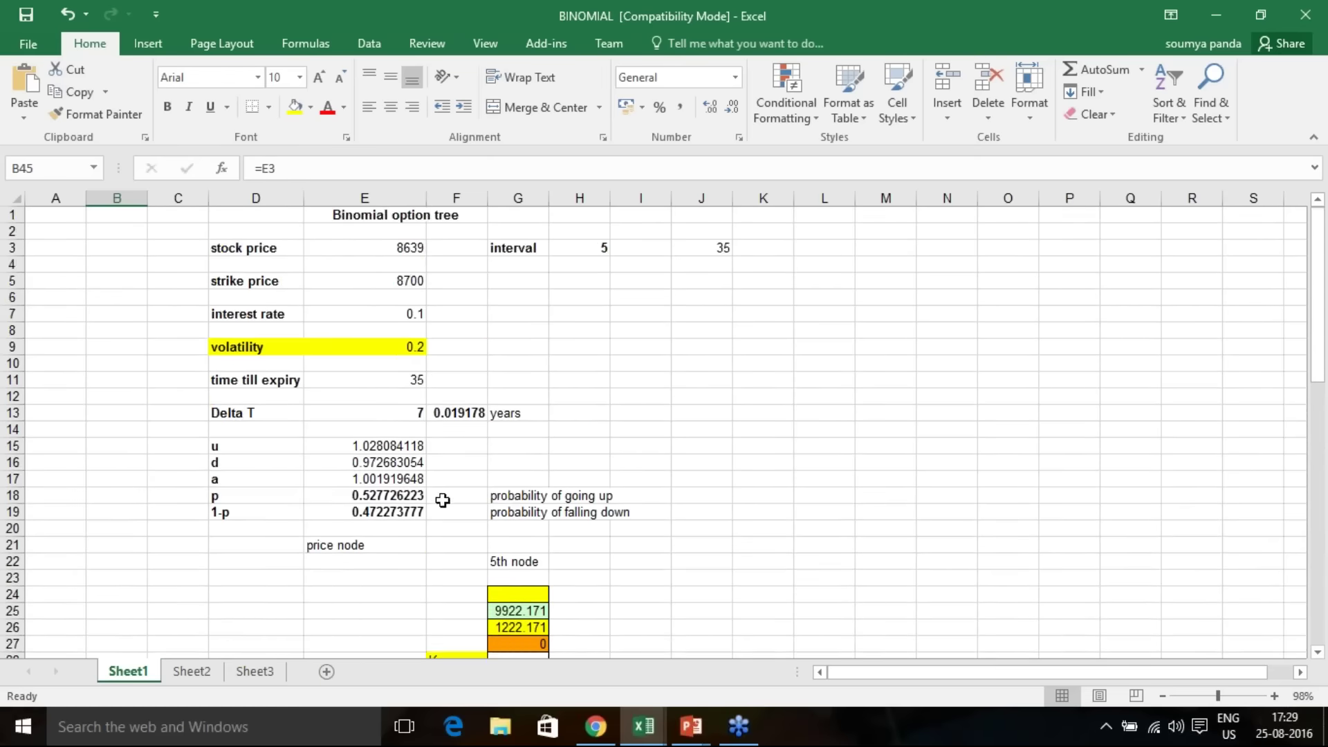
{"action": "scroll", "coordinate": [446, 504], "scroll_direction": "down", "scroll_amount": 7}
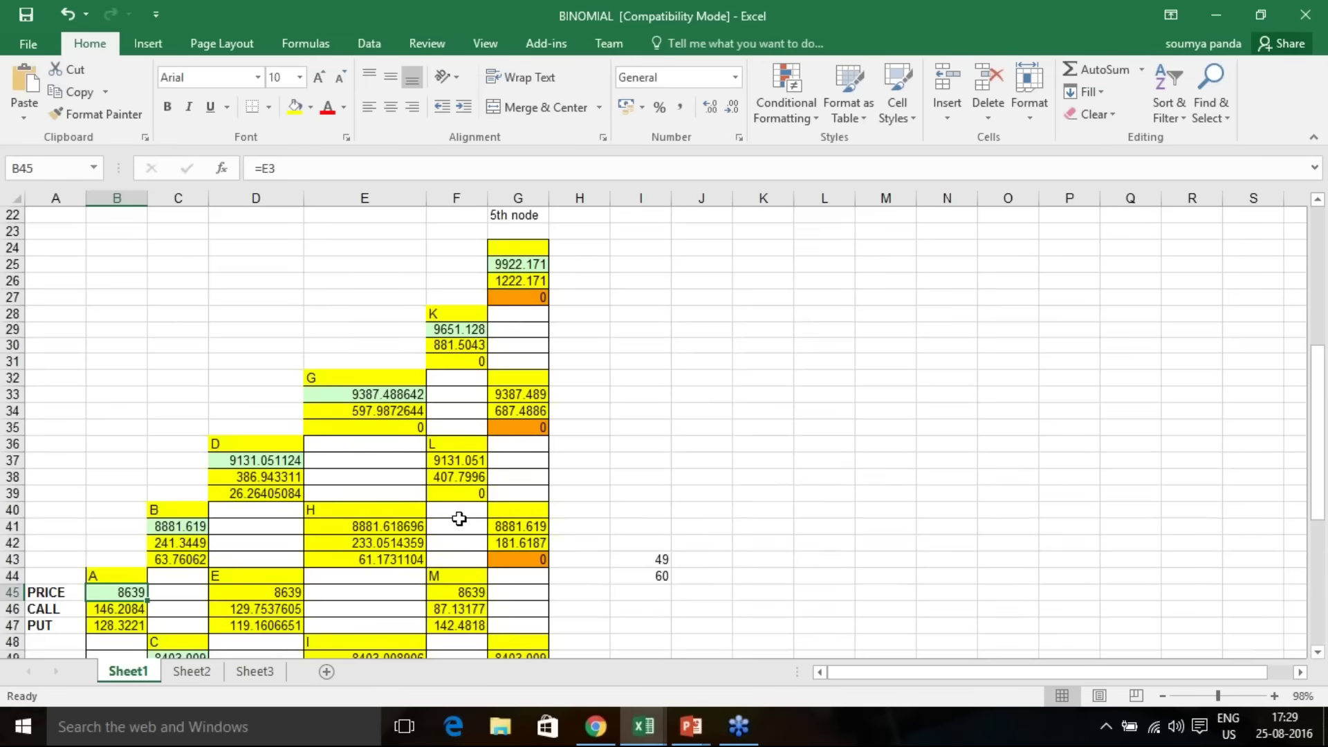
{"action": "scroll", "coordinate": [459, 519], "scroll_direction": "up", "scroll_amount": 2}
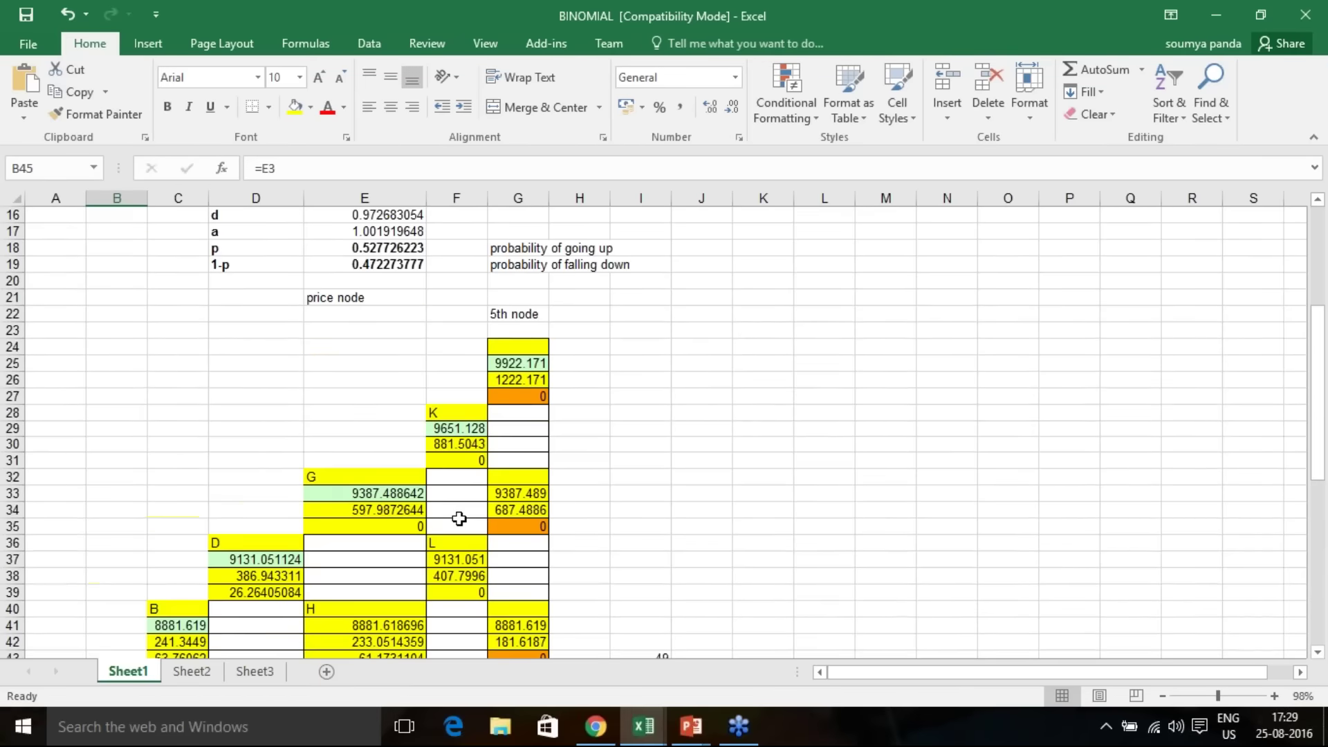
{"action": "scroll", "coordinate": [459, 519], "scroll_direction": "down", "scroll_amount": 4}
{"action": "scroll", "coordinate": [278, 510], "scroll_direction": "up", "scroll_amount": 3}
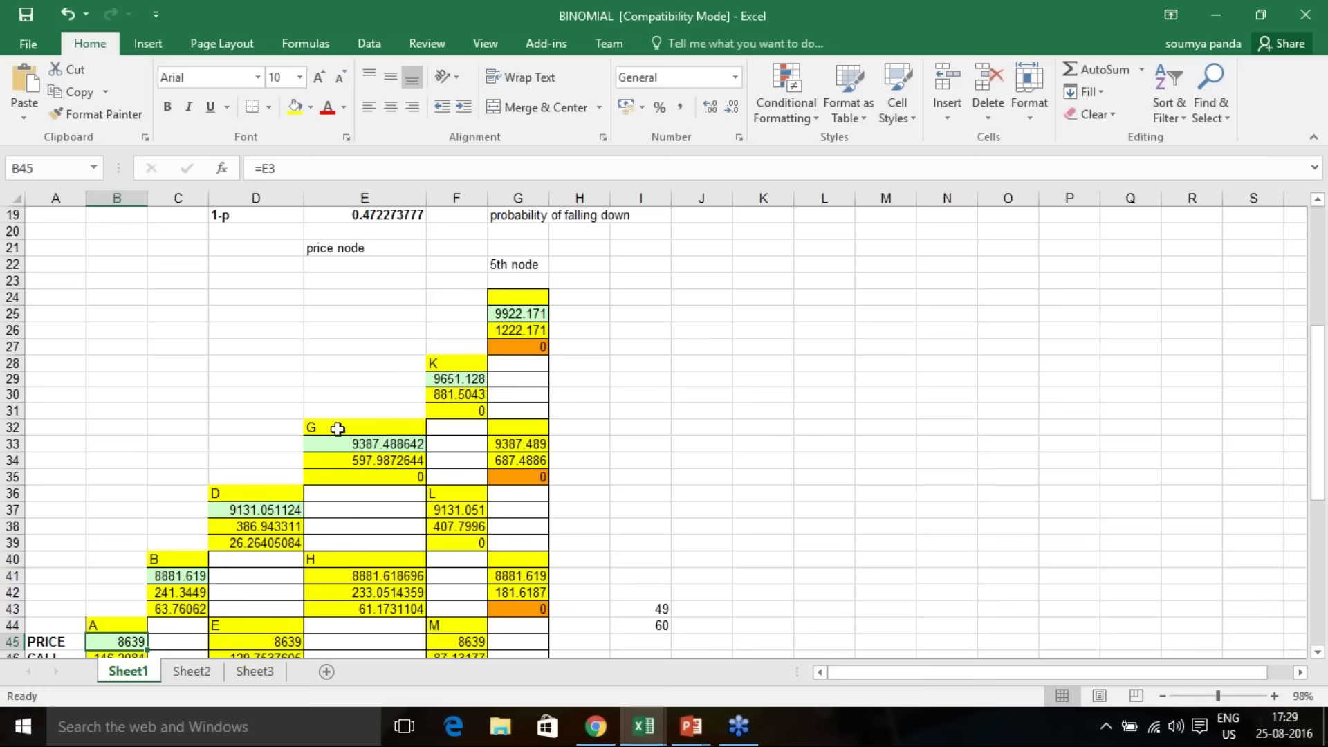
{"action": "scroll", "coordinate": [492, 410], "scroll_direction": "down", "scroll_amount": 4}
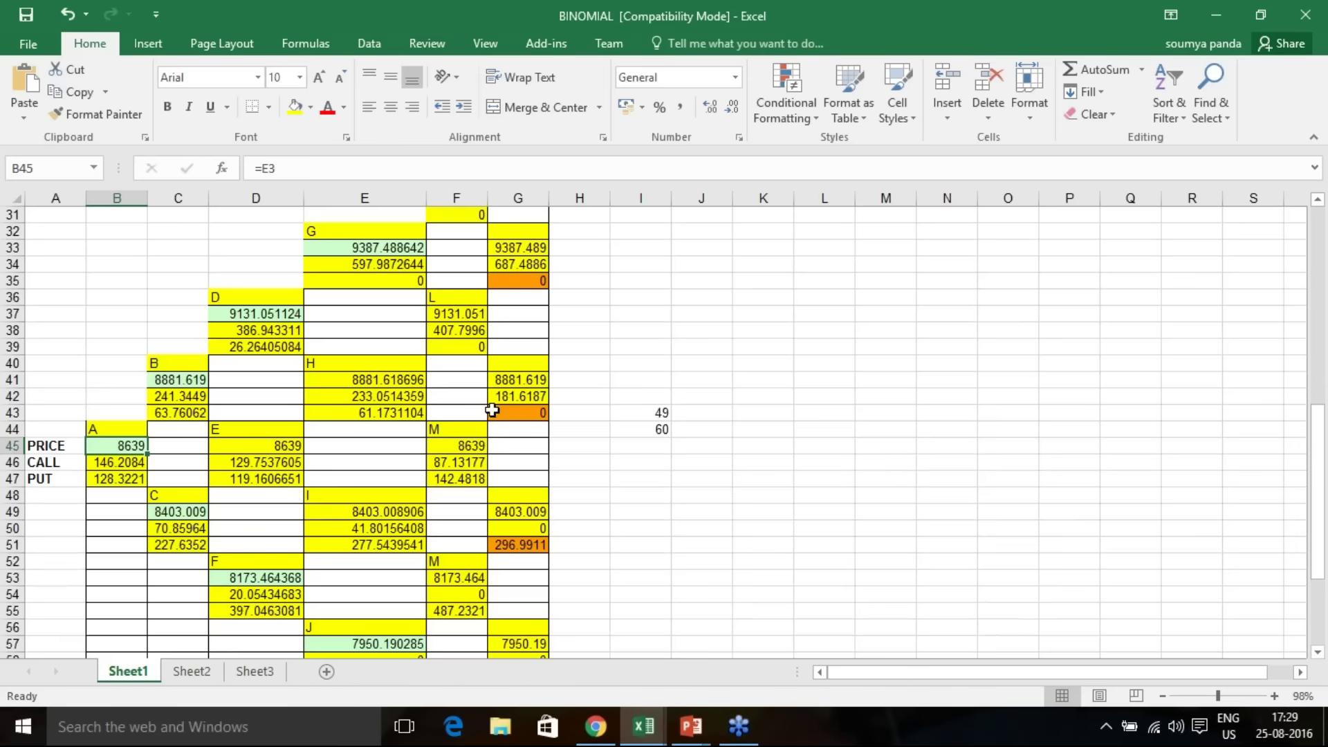
{"action": "scroll", "coordinate": [491, 411], "scroll_direction": "up", "scroll_amount": 4}
{"action": "scroll", "coordinate": [492, 414], "scroll_direction": "down", "scroll_amount": 3}
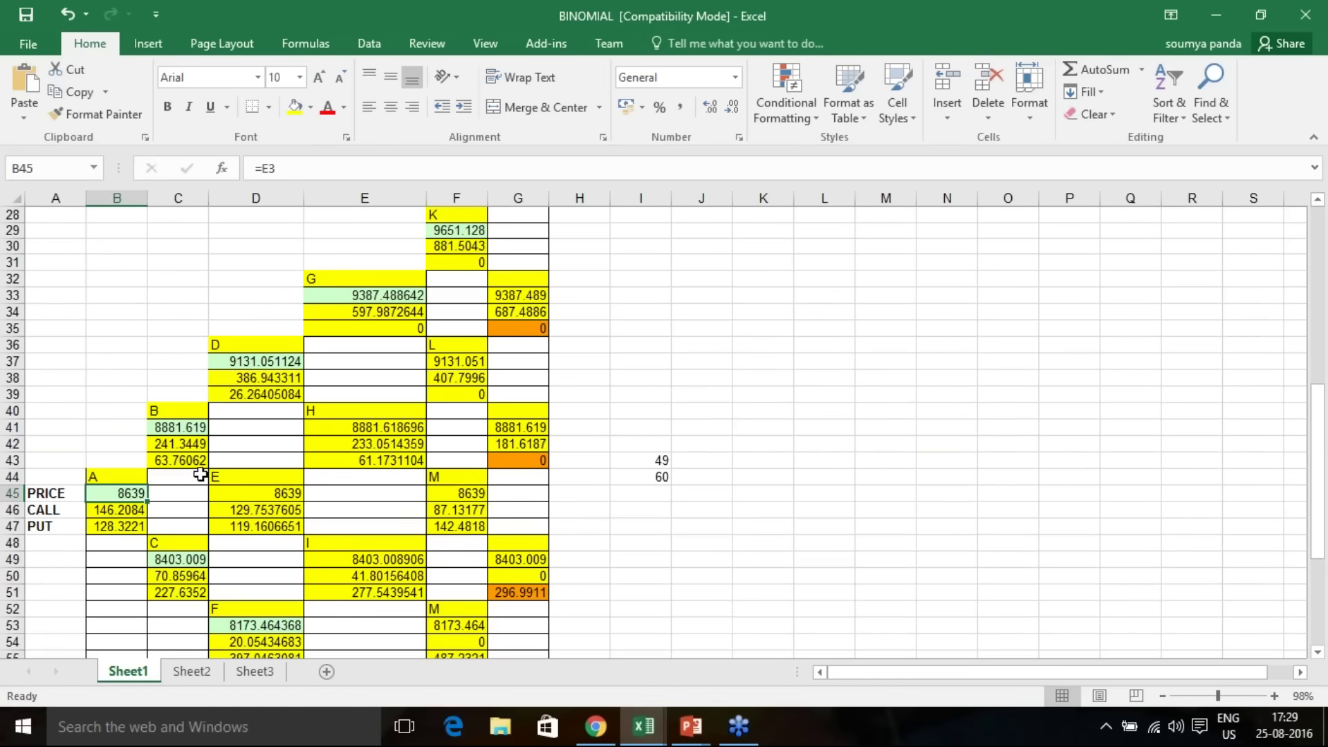
{"action": "scroll", "coordinate": [207, 481], "scroll_direction": "up", "scroll_amount": 8}
{"action": "scroll", "coordinate": [433, 297], "scroll_direction": "down", "scroll_amount": 8}
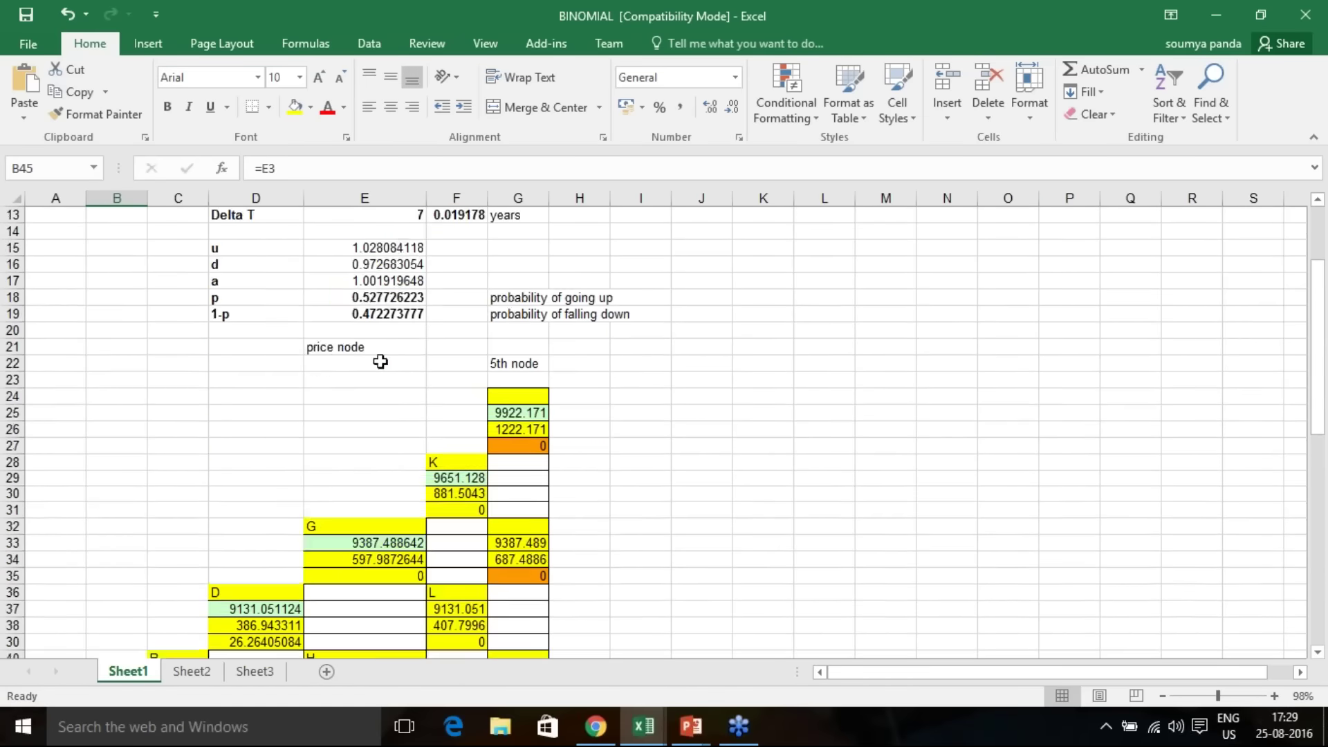
{"action": "left_click", "coordinate": [120, 512]}
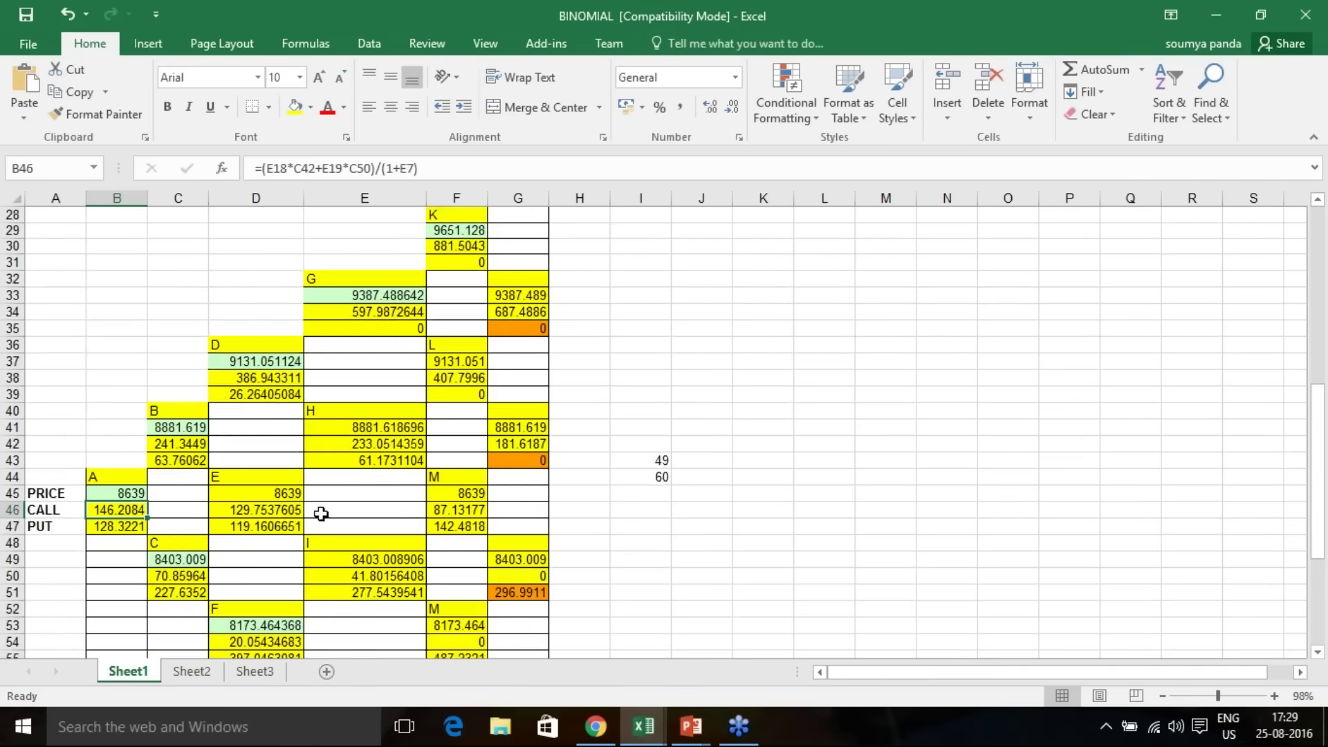
Step: Set the volatility in E9 to 0.09 and check the call and put premiums in the tree
{"action": "scroll", "coordinate": [324, 513], "scroll_direction": "up", "scroll_amount": 9}
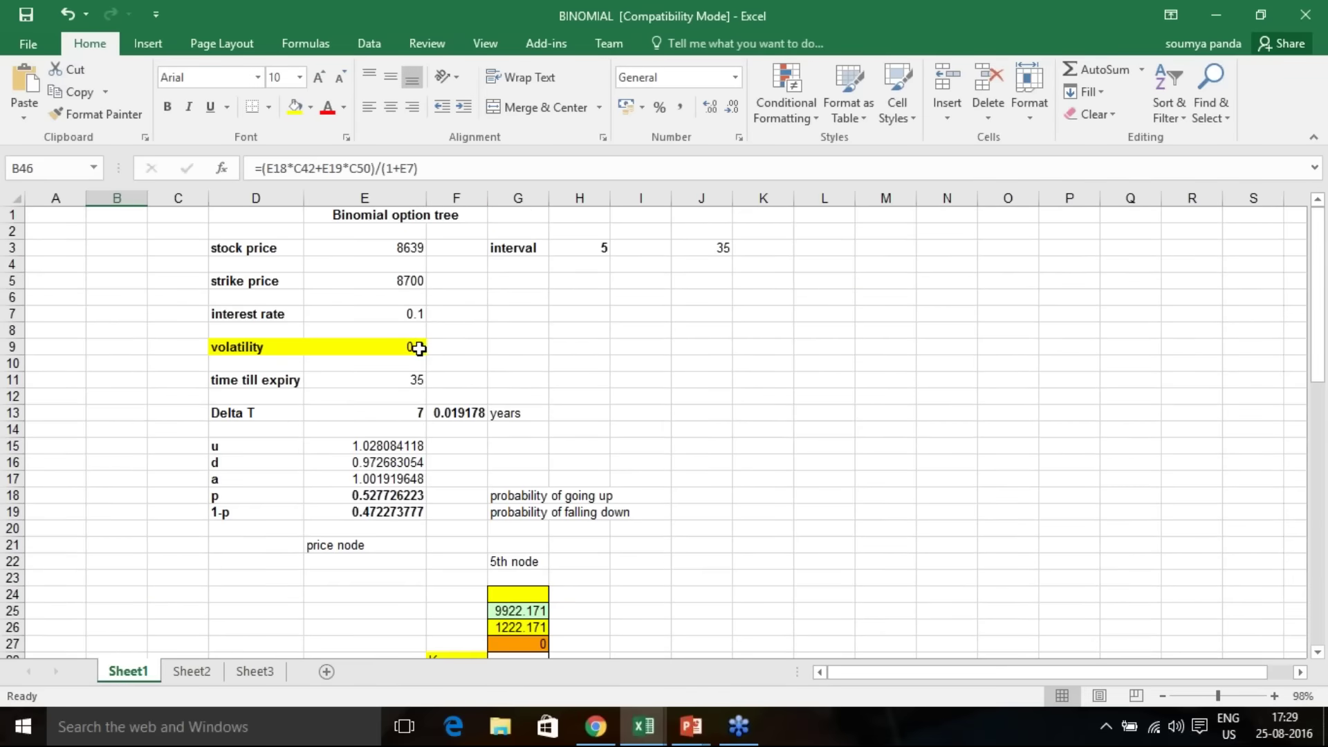
{"action": "double_click", "coordinate": [419, 347]}
{"action": "double_click", "coordinate": [426, 347]}
{"action": "type", "text": "9"}
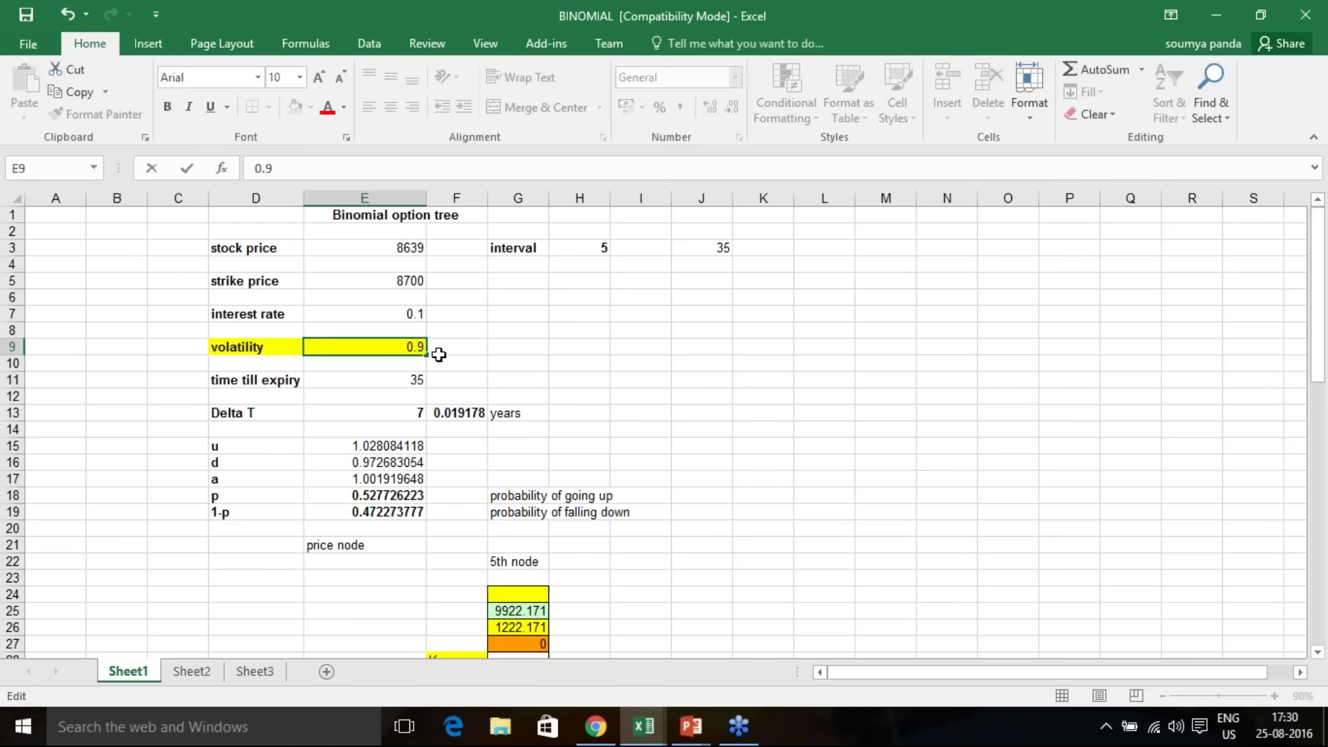
{"action": "key", "text": "BackSpace"}
{"action": "type", "text": "09"}
{"action": "key", "text": "Return"}
{"action": "scroll", "coordinate": [457, 353], "scroll_direction": "down", "scroll_amount": 7}
{"action": "scroll", "coordinate": [457, 353], "scroll_direction": "down", "scroll_amount": 1}
Step: Raise the volatility in E9 to 0.10 and review the recalculated option tree
{"action": "scroll", "coordinate": [458, 353], "scroll_direction": "up", "scroll_amount": 7}
{"action": "double_click", "coordinate": [411, 297]}
{"action": "double_click", "coordinate": [424, 299]}
{"action": "type", "text": "10"}
{"action": "key", "text": "Return"}
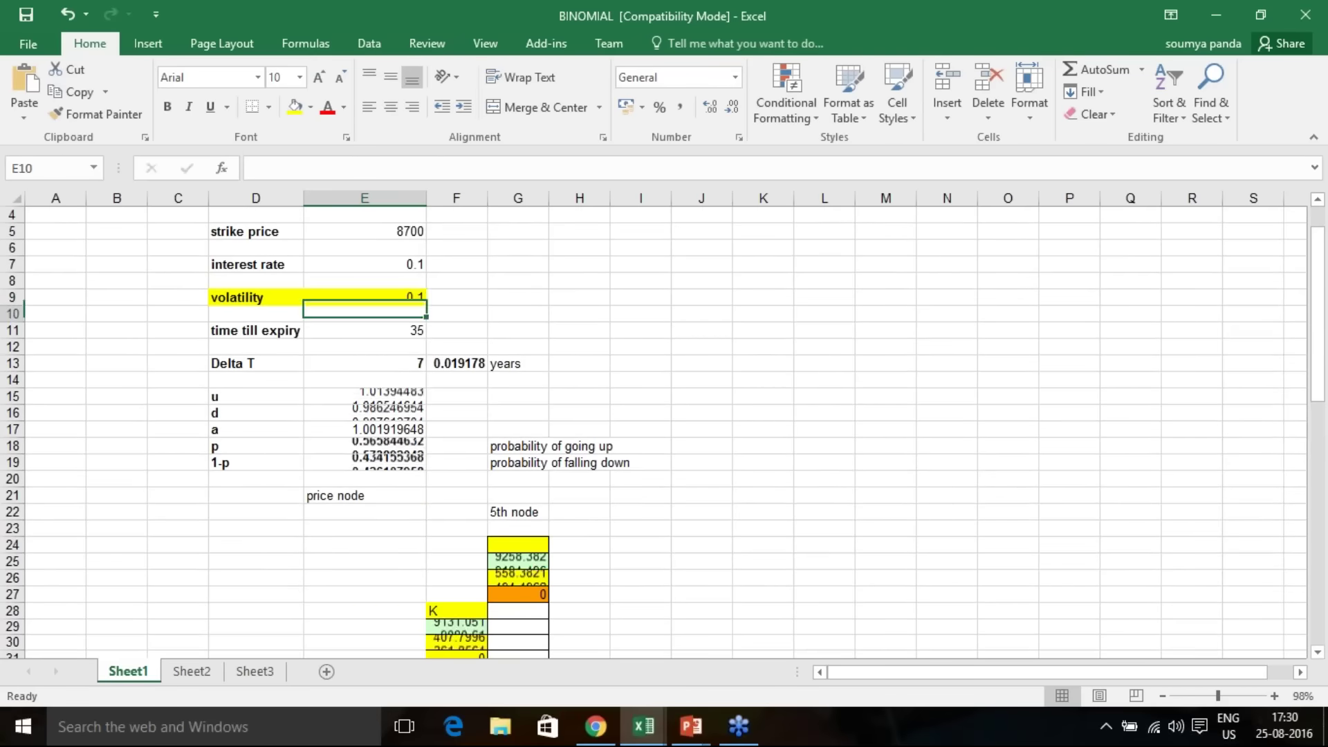
{"action": "scroll", "coordinate": [596, 301], "scroll_direction": "down", "scroll_amount": 7}
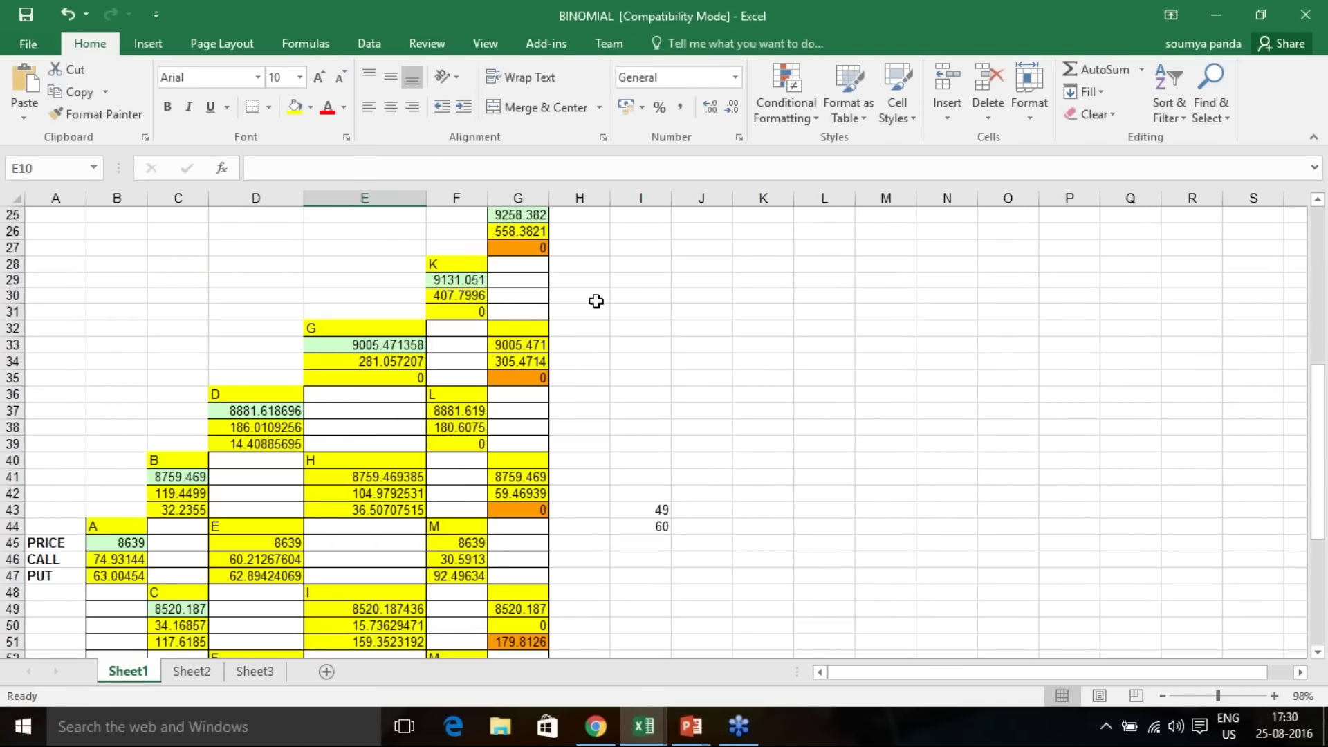
Step: Change the volatility in E9 to 0.11 and look over the updated node premiums
{"action": "scroll", "coordinate": [596, 301], "scroll_direction": "up", "scroll_amount": 7}
{"action": "double_click", "coordinate": [415, 297]}
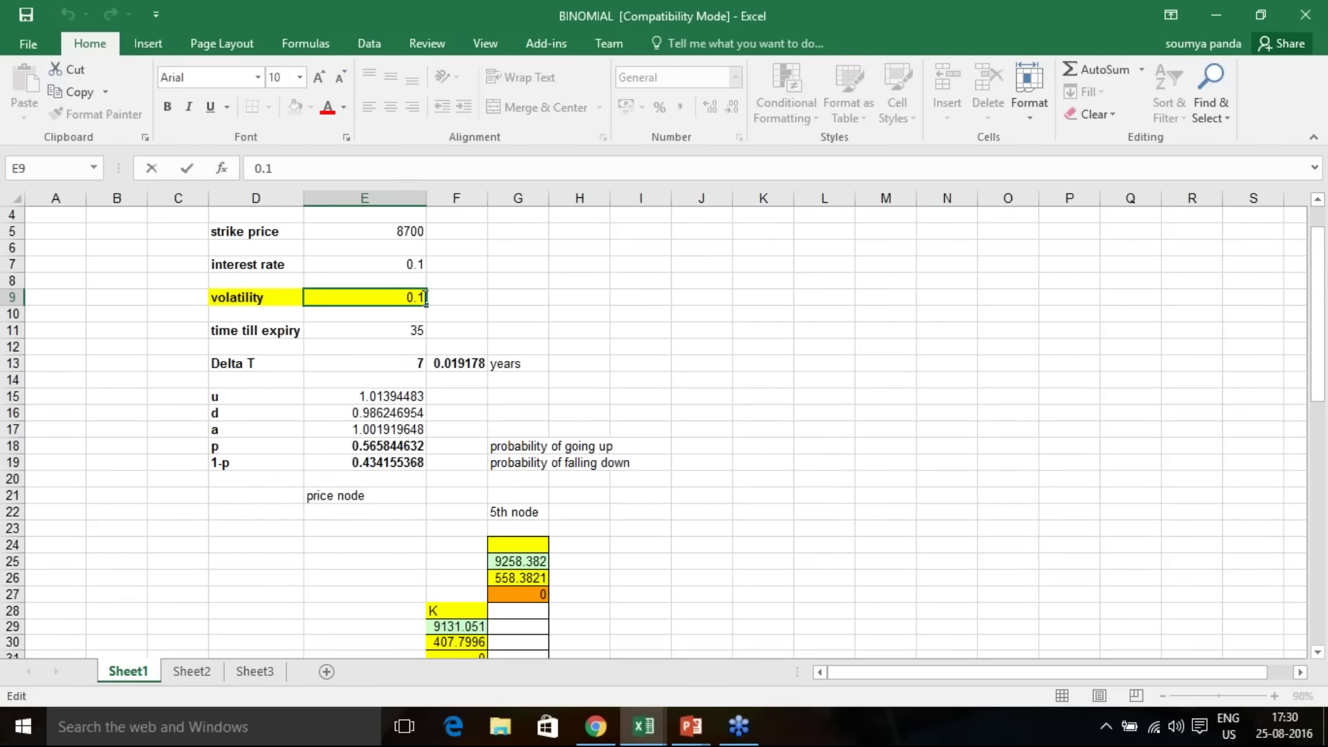
{"action": "type", "text": "1"}
{"action": "key", "text": "Return"}
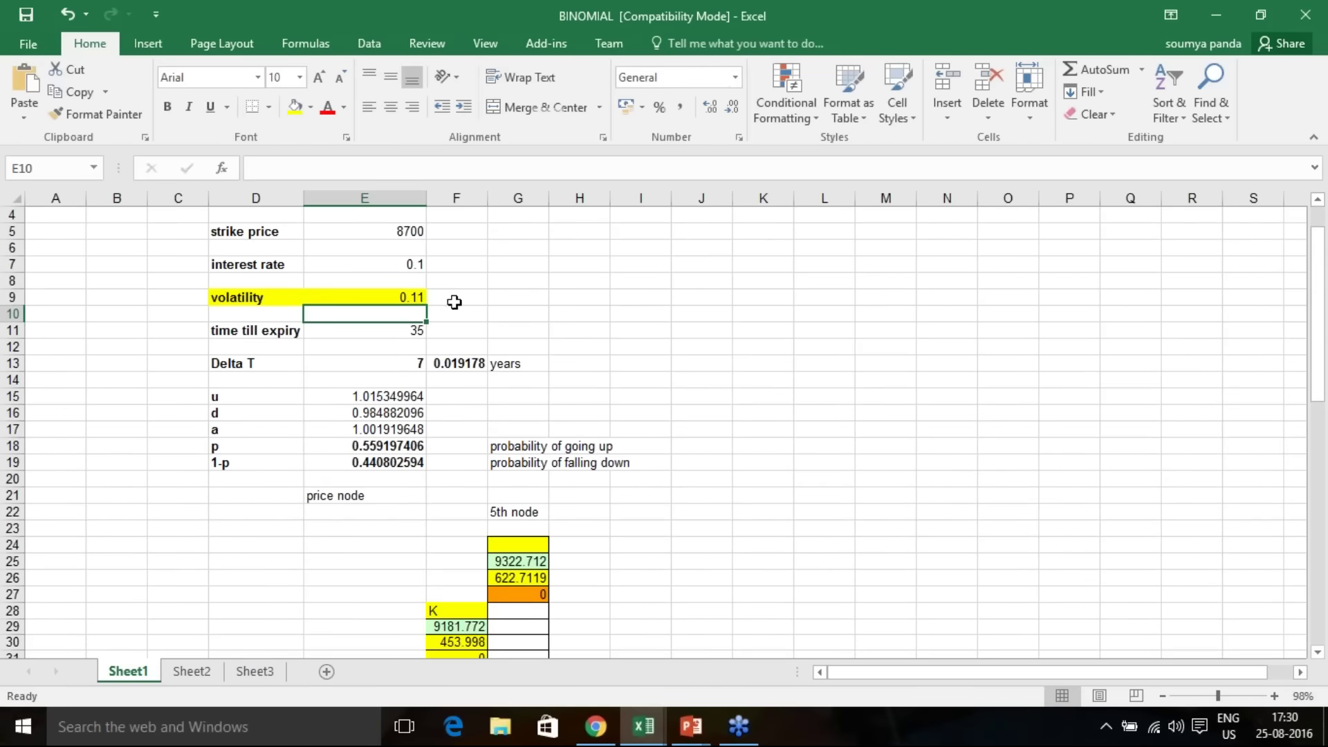
{"action": "scroll", "coordinate": [459, 305], "scroll_direction": "down", "scroll_amount": 1}
{"action": "scroll", "coordinate": [459, 305], "scroll_direction": "down", "scroll_amount": 6}
Step: Enter 0.12 as the volatility in E9 and check the resulting tree values
{"action": "scroll", "coordinate": [460, 305], "scroll_direction": "up", "scroll_amount": 4}
{"action": "left_click", "coordinate": [415, 298]}
{"action": "double_click", "coordinate": [401, 297]}
{"action": "left_click_drag", "start_coordinate": [425, 298], "coordinate": [417, 297]}
{"action": "type", "text": "2"}
{"action": "key", "text": "Return"}
{"action": "scroll", "coordinate": [426, 298], "scroll_direction": "down", "scroll_amount": 6}
Step: Increase the volatility in E9 to 0.13 and review the tree's call and put values
{"action": "scroll", "coordinate": [426, 304], "scroll_direction": "up", "scroll_amount": 5}
{"action": "left_click", "coordinate": [415, 247]}
{"action": "double_click", "coordinate": [415, 248]}
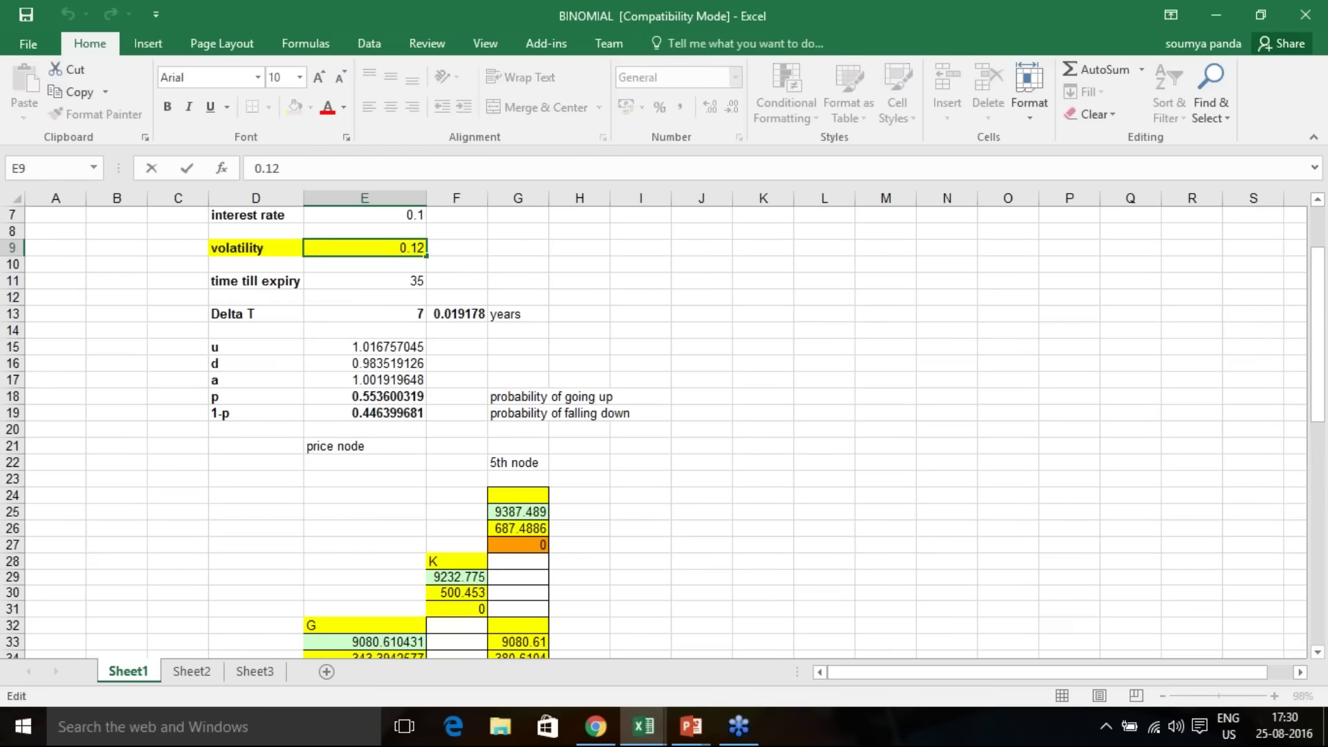
{"action": "left_click_drag", "start_coordinate": [425, 247], "coordinate": [418, 248]}
{"action": "type", "text": "3"}
{"action": "key", "text": "Return"}
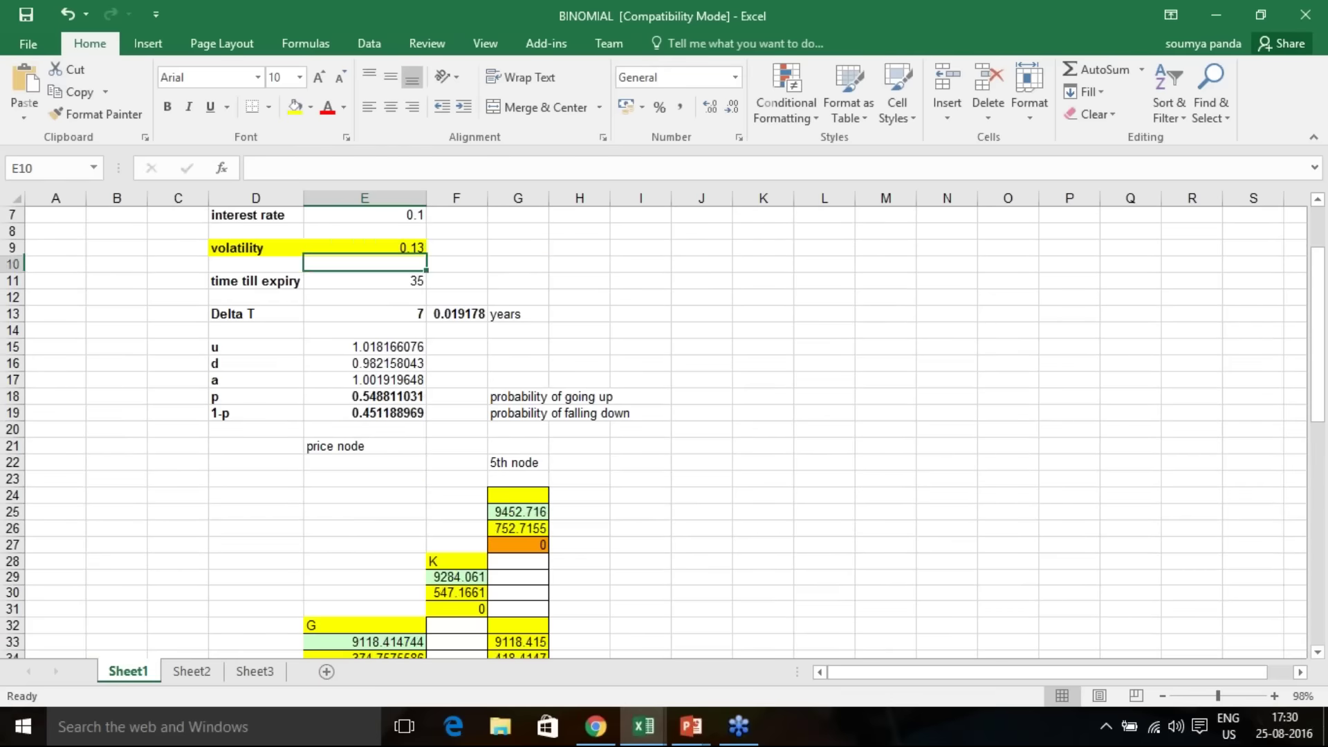
{"action": "scroll", "coordinate": [442, 290], "scroll_direction": "down", "scroll_amount": 7}
Step: Set the volatility in E9 to 0.14 and check the recalculated premiums at node A
{"action": "scroll", "coordinate": [436, 270], "scroll_direction": "up", "scroll_amount": 6}
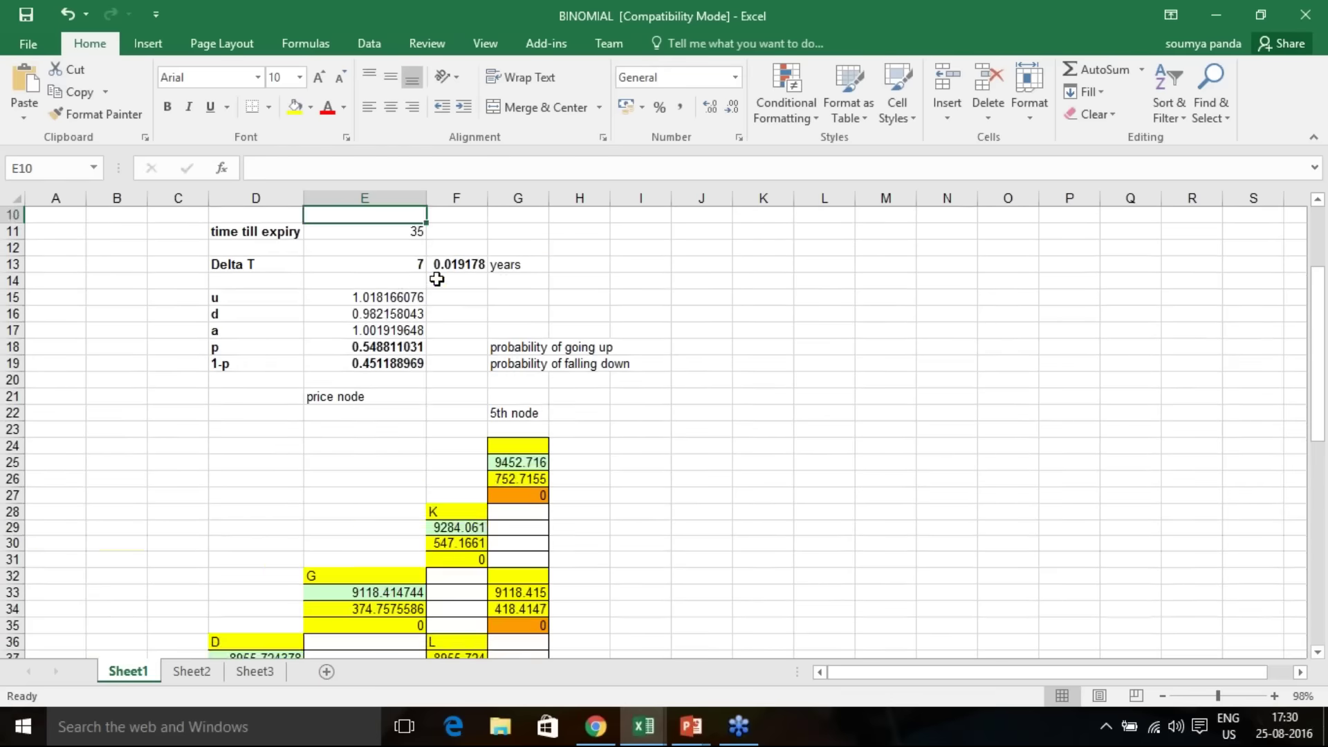
{"action": "scroll", "coordinate": [435, 259], "scroll_direction": "up", "scroll_amount": 1}
{"action": "left_click", "coordinate": [423, 247]}
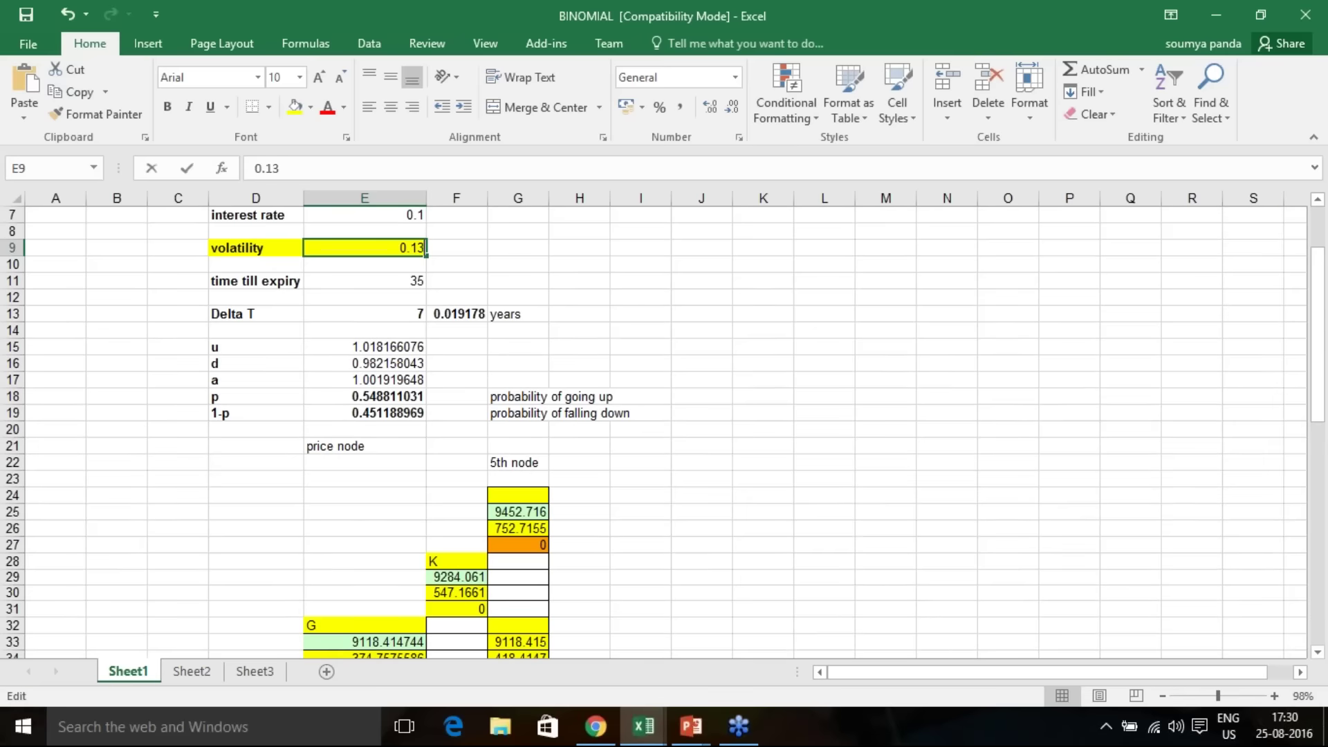
{"action": "double_click", "coordinate": [423, 248]}
{"action": "left_click_drag", "start_coordinate": [425, 248], "coordinate": [417, 248]}
{"action": "type", "text": "4"}
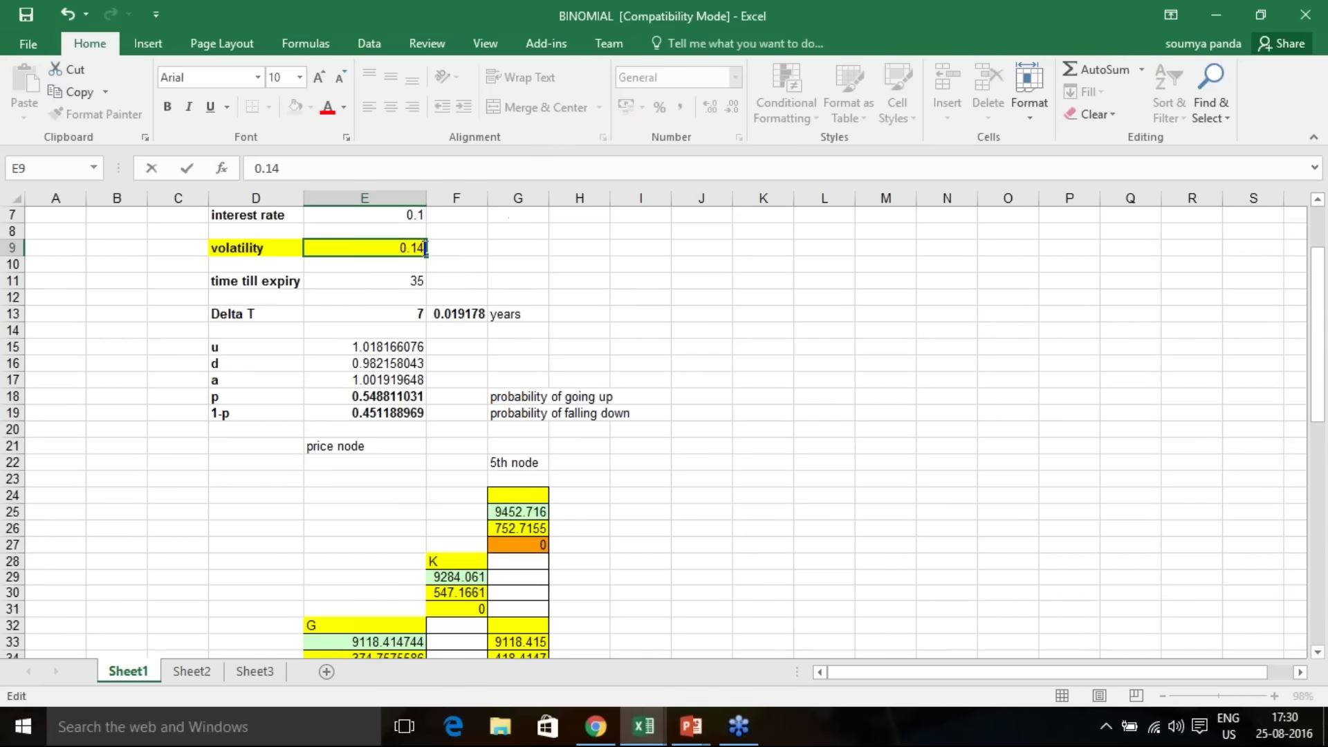
{"action": "left_click", "coordinate": [396, 303]}
{"action": "scroll", "coordinate": [396, 305], "scroll_direction": "down", "scroll_amount": 6}
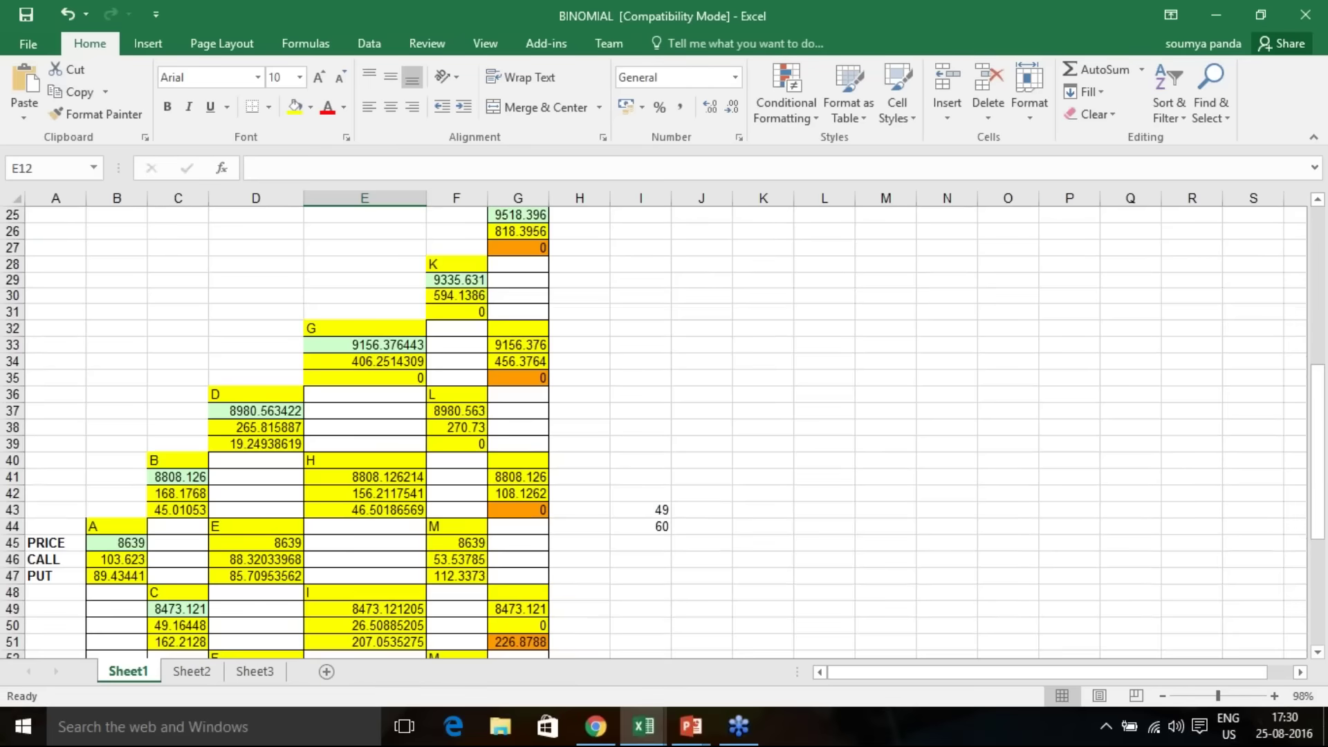
Step: Set the volatility in E9 to 0.135 and check the recalculated call and put premiums in the tree
{"action": "scroll", "coordinate": [415, 276], "scroll_direction": "up", "scroll_amount": 7}
{"action": "left_click", "coordinate": [420, 298]}
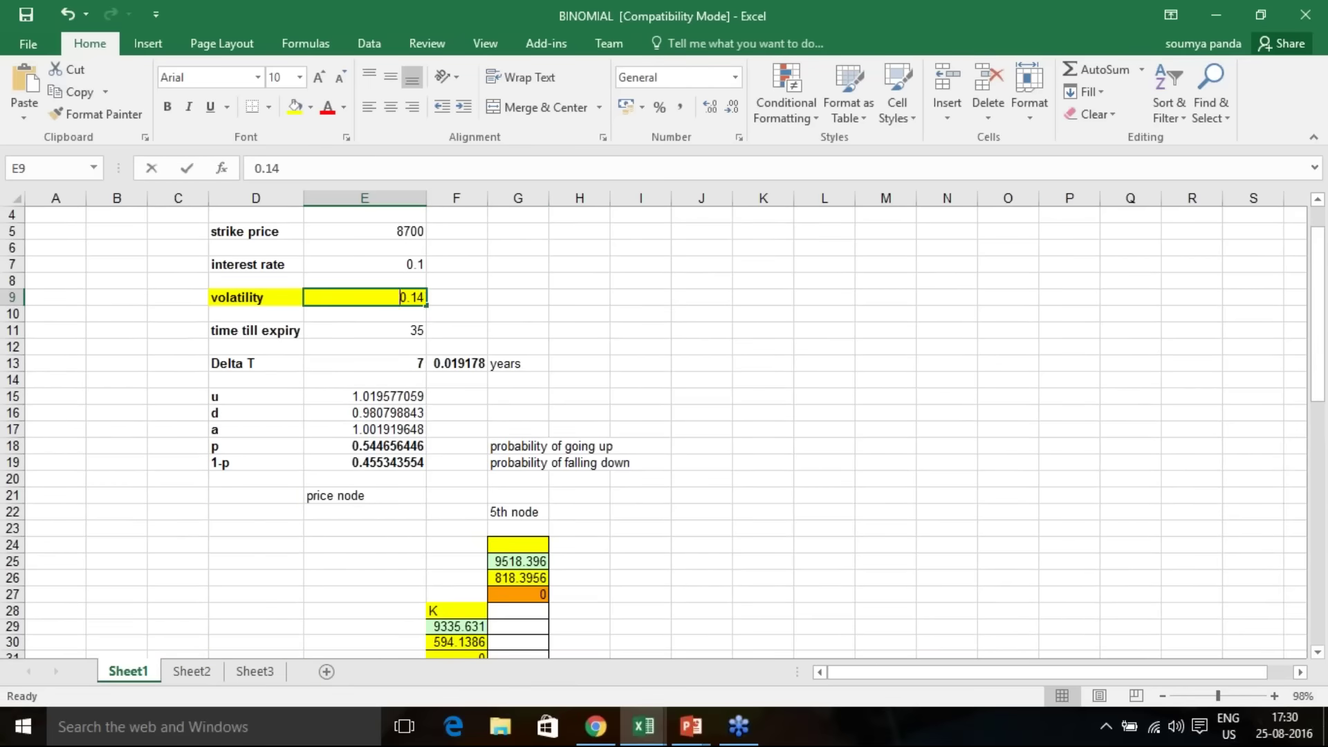
{"action": "double_click", "coordinate": [420, 297]}
{"action": "left_click_drag", "start_coordinate": [429, 301], "coordinate": [420, 300]}
{"action": "type", "text": "35"}
{"action": "key", "text": "Return"}
{"action": "scroll", "coordinate": [425, 297], "scroll_direction": "down", "scroll_amount": 6}
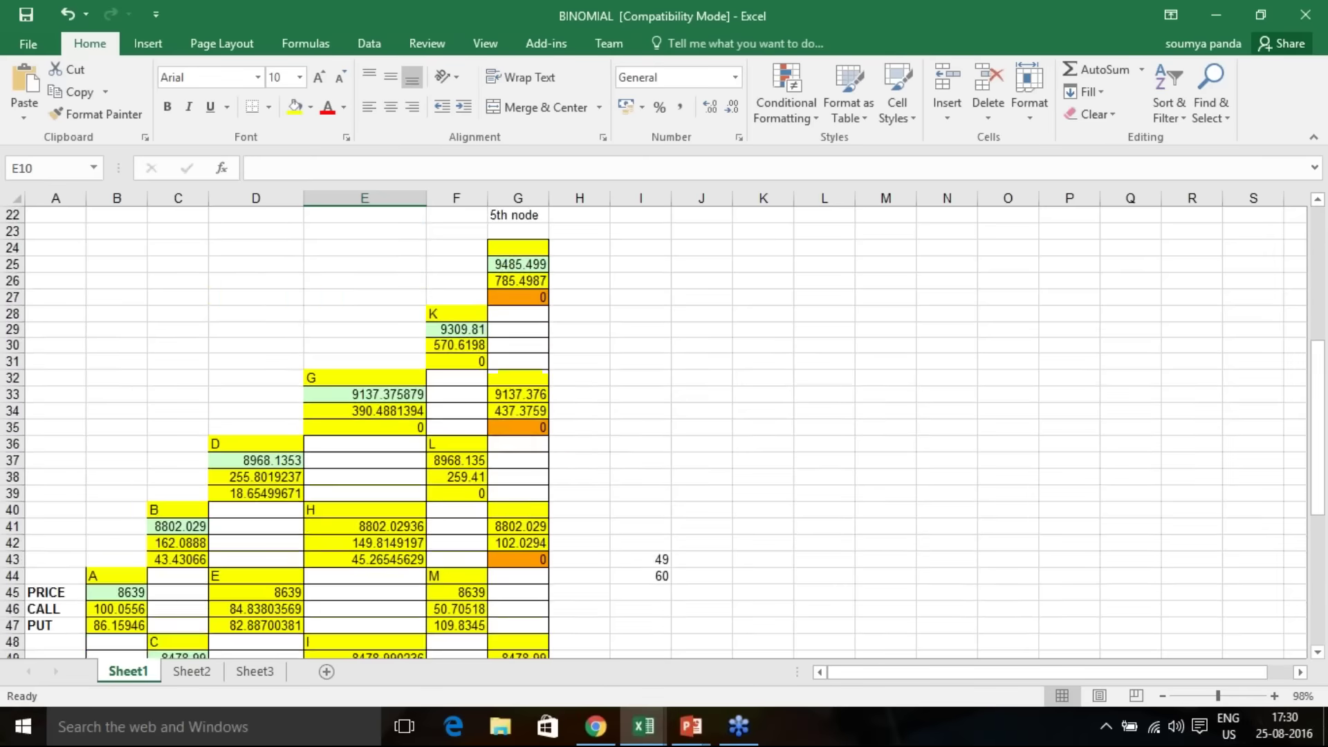
Step: Refine the volatility in E9 to 0.1325, check the tree's premiums and select node A's call premium in B46
{"action": "scroll", "coordinate": [417, 348], "scroll_direction": "up", "scroll_amount": 7}
{"action": "left_click", "coordinate": [417, 348]}
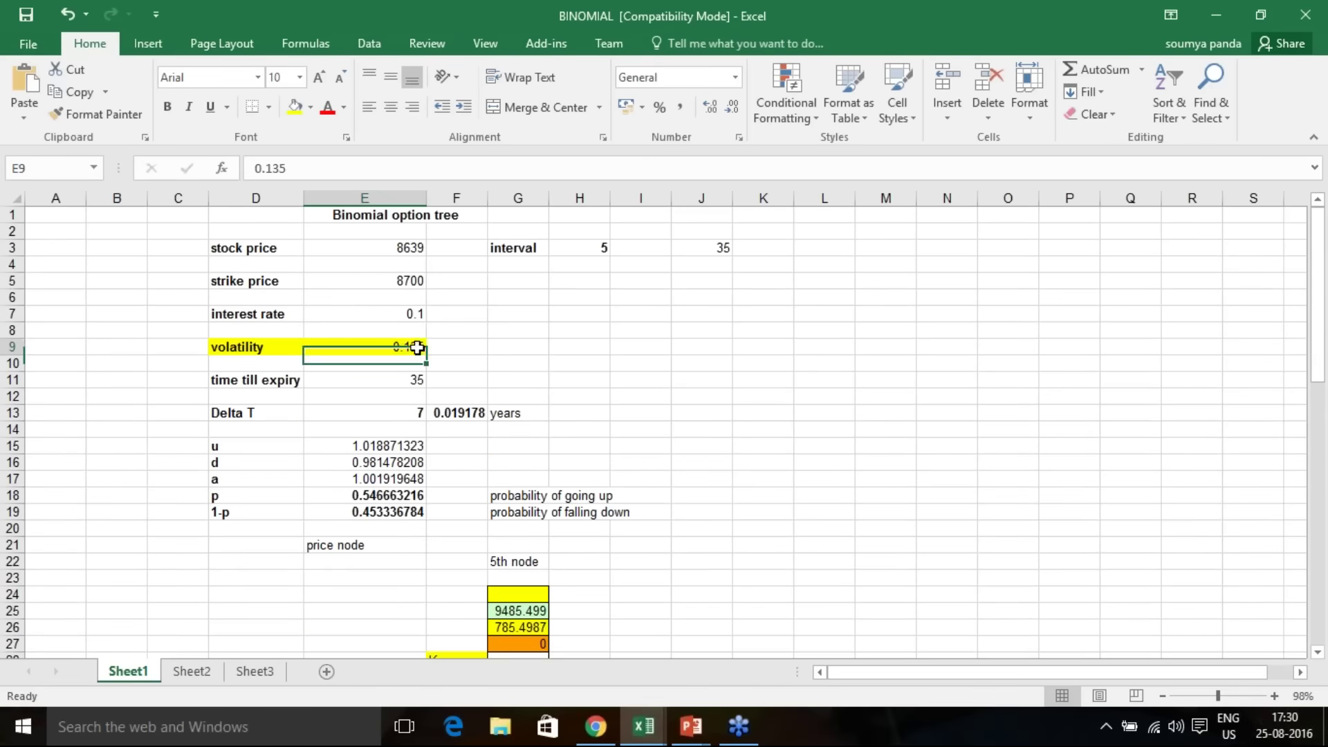
{"action": "double_click", "coordinate": [417, 348]}
{"action": "left_click_drag", "start_coordinate": [419, 347], "coordinate": [429, 346]}
{"action": "type", "text": "2"}
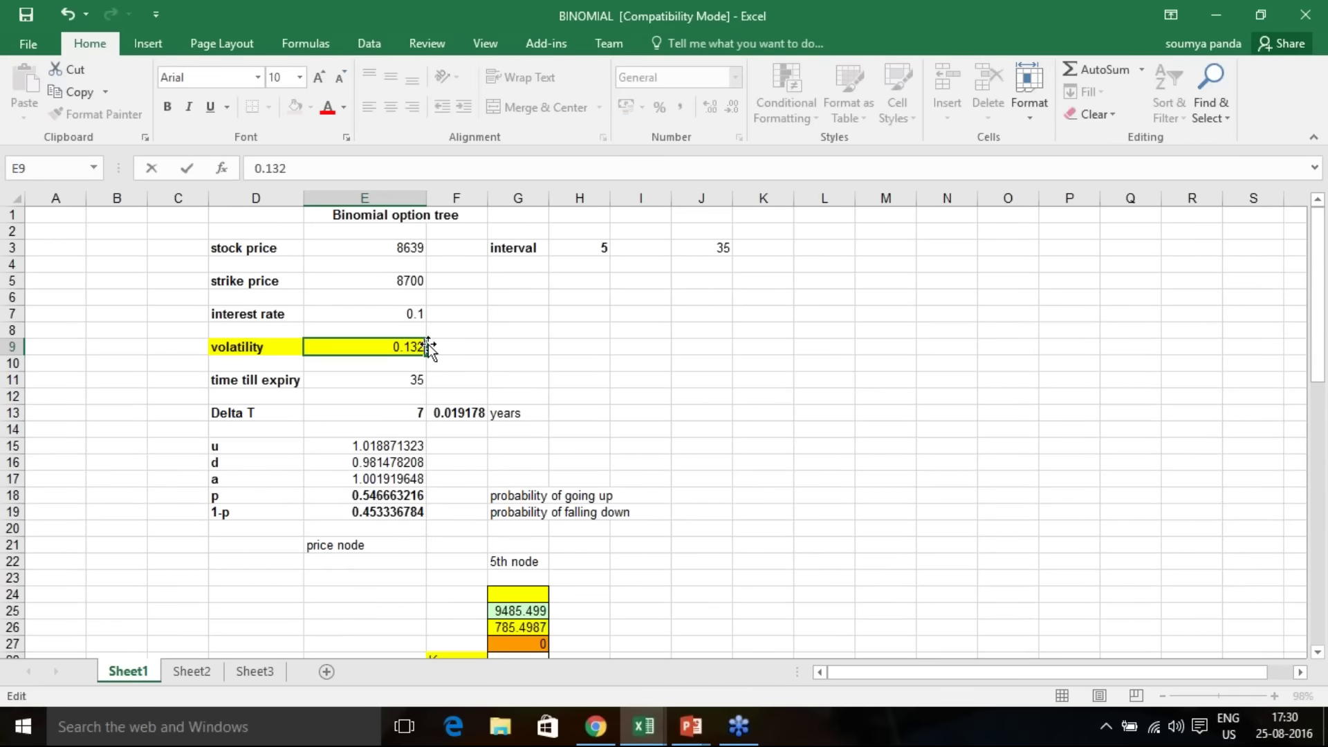
{"action": "key", "text": "Return"}
{"action": "scroll", "coordinate": [428, 346], "scroll_direction": "down", "scroll_amount": 7}
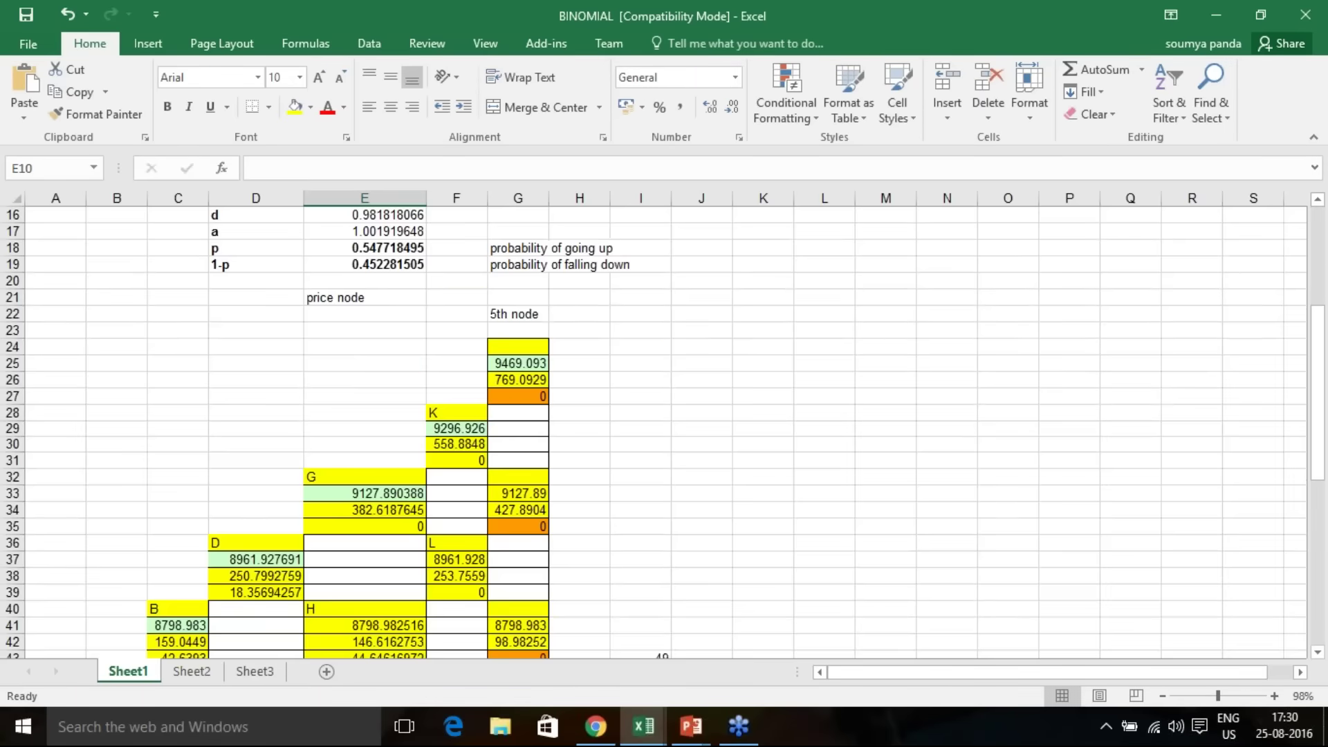
{"action": "scroll", "coordinate": [130, 555], "scroll_direction": "down", "scroll_amount": 1}
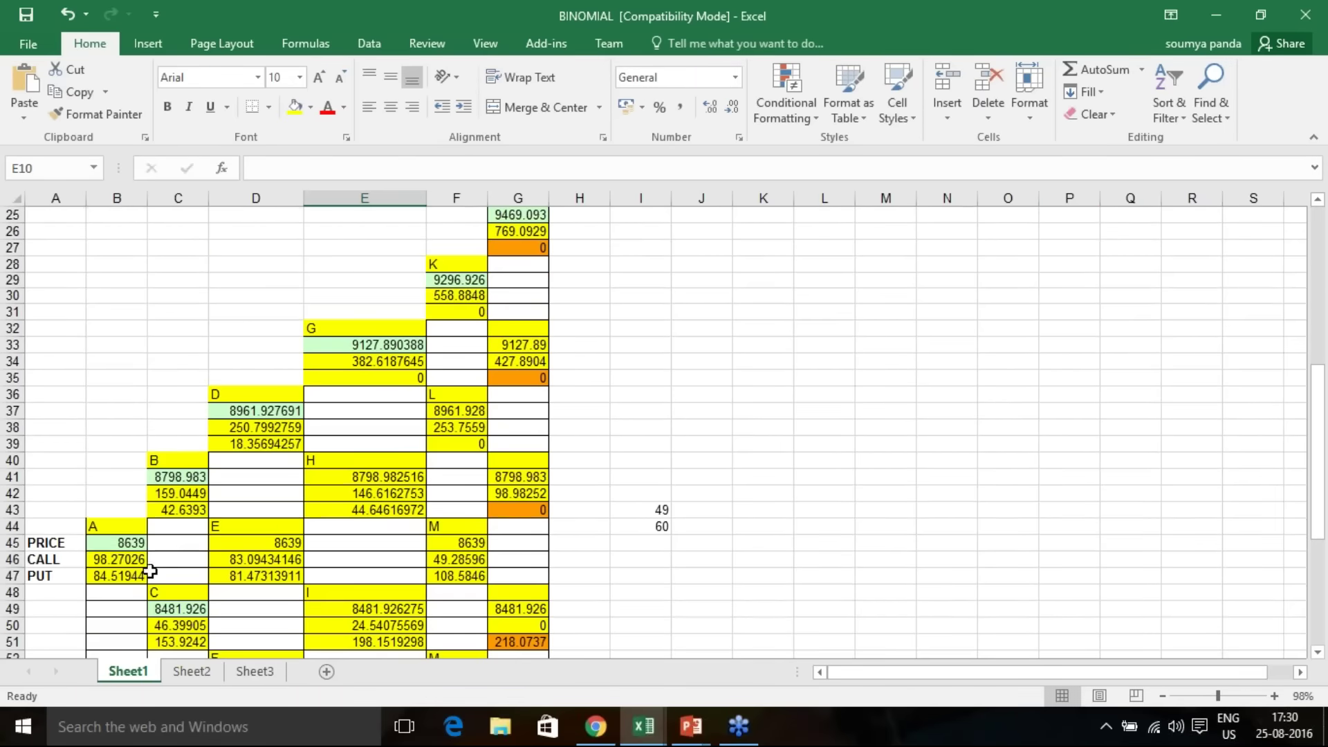
{"action": "left_click", "coordinate": [129, 555]}
Step: Switch to the NSE option chain in Chrome and circle the last traded price of the 8700 call
{"action": "left_click", "coordinate": [595, 726]}
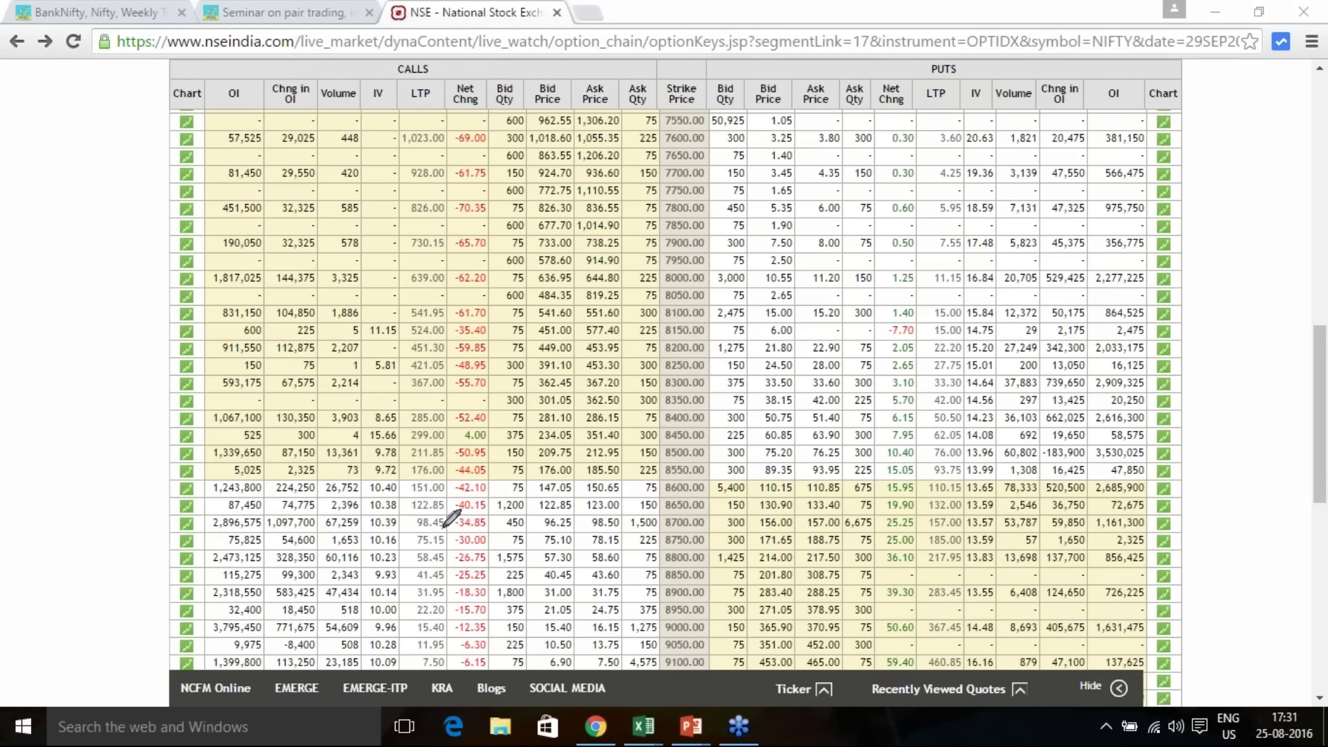
{"action": "mouse_move", "coordinate": [439, 534]}
{"action": "left_mouse_down"}
{"action": "mouse_move", "coordinate": [429, 524]}
{"action": "mouse_move", "coordinate": [446, 525]}
{"action": "left_mouse_up"}
{"action": "key", "text": "Escape"}
Step: Return to the BINOMIAL workbook in Excel and select the volatility input in E9 for comparison
{"action": "mouse_move", "coordinate": [644, 727]}
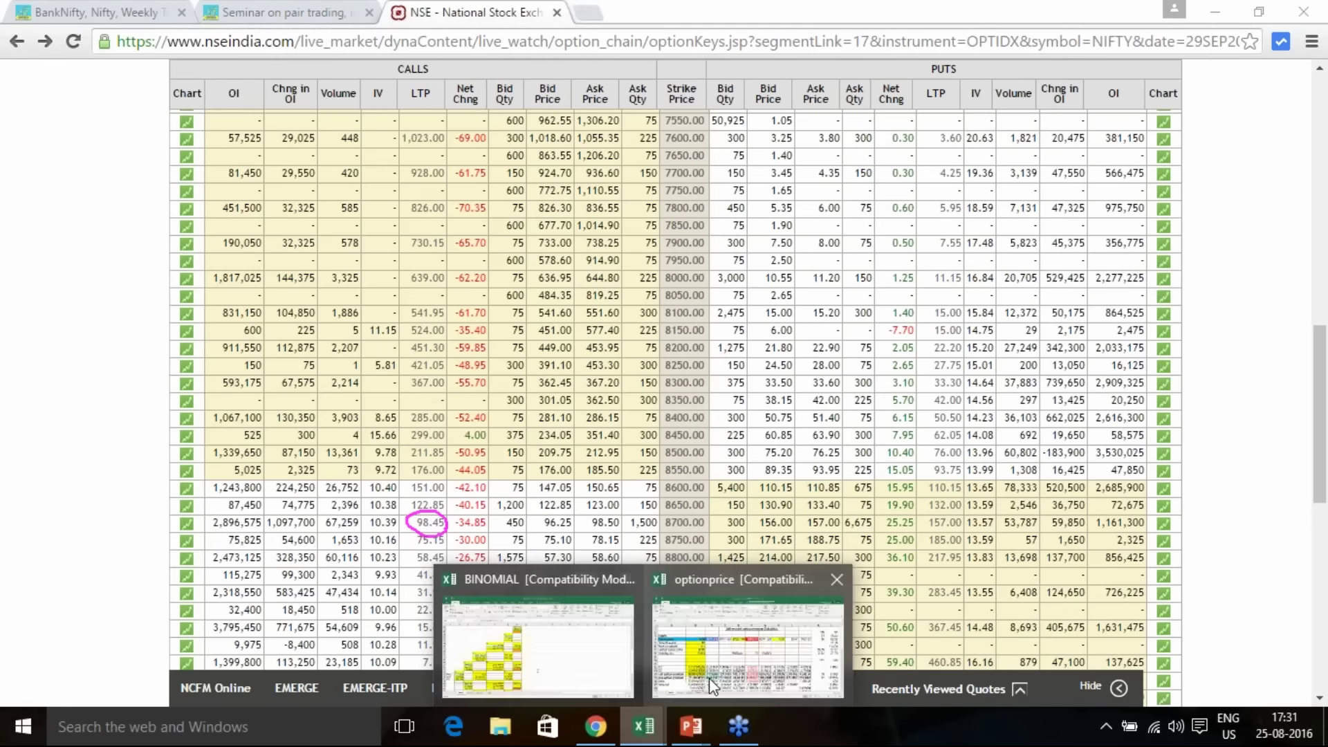
{"action": "mouse_move", "coordinate": [523, 675]}
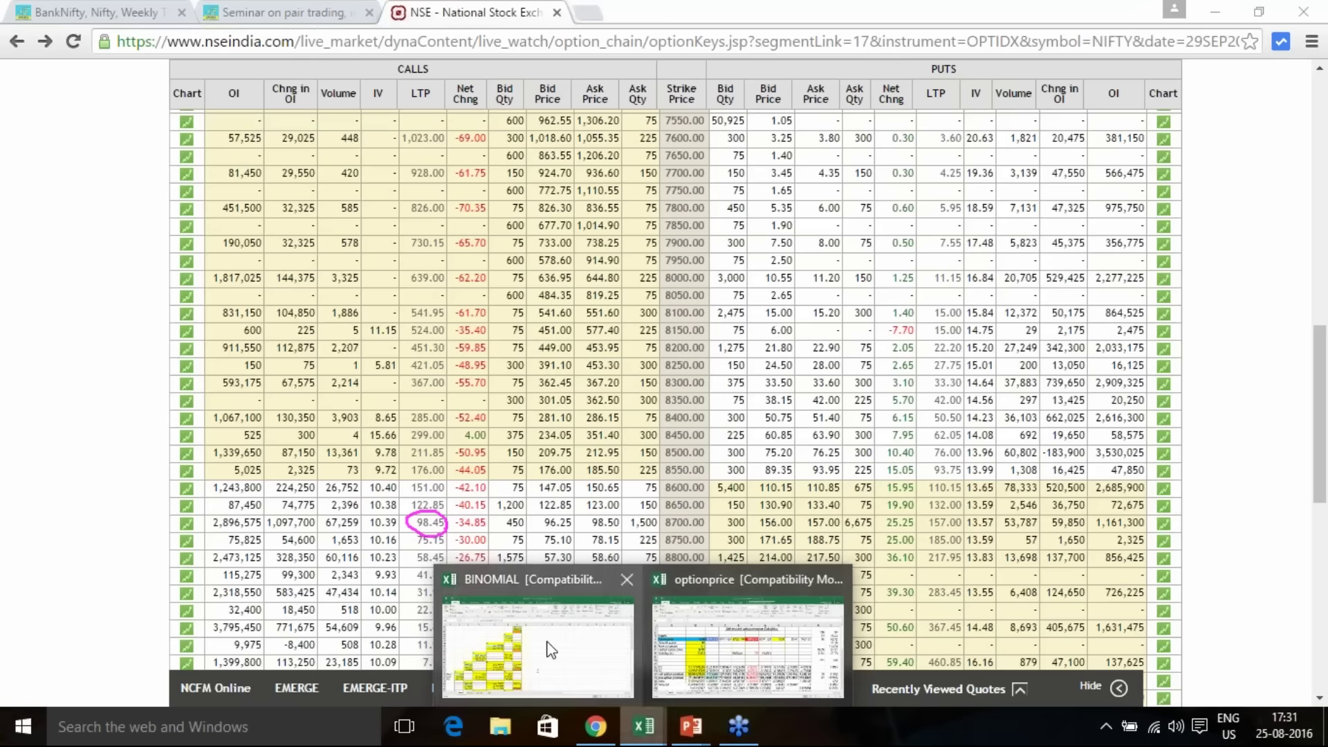
{"action": "left_click", "coordinate": [551, 650]}
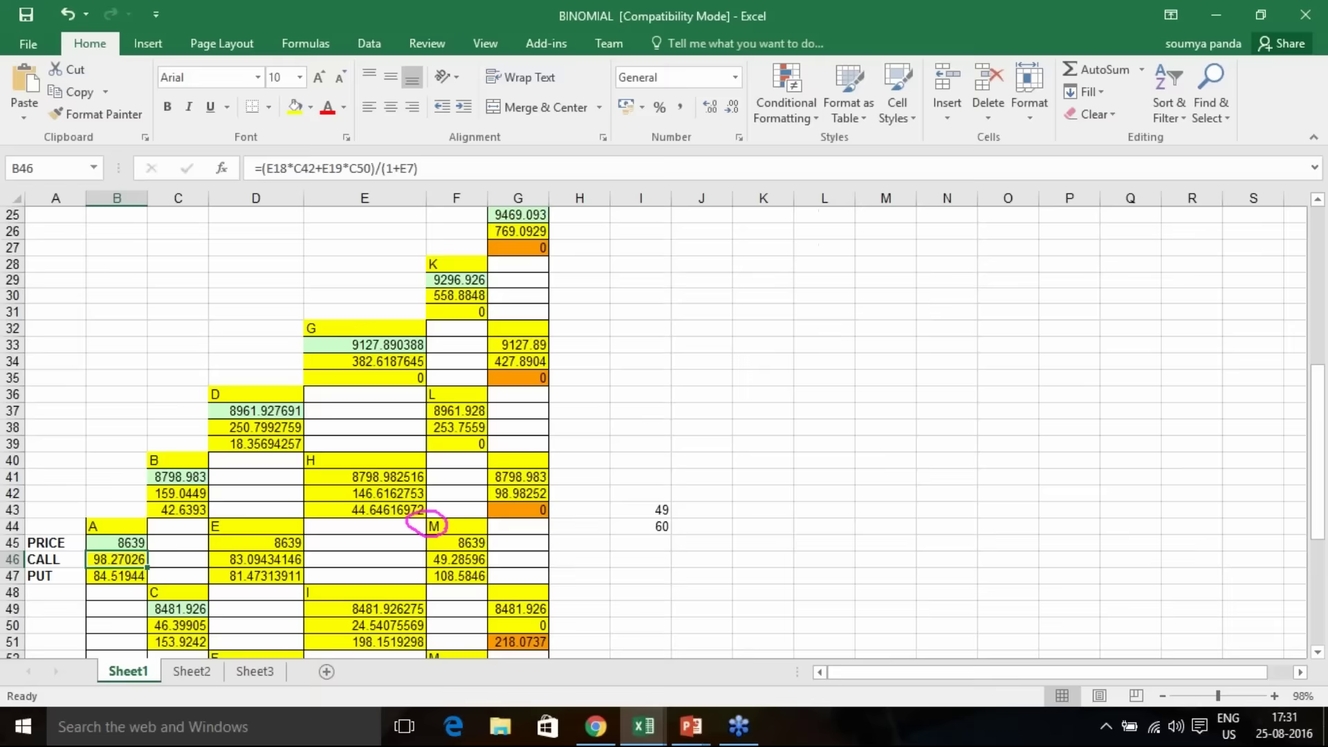
{"action": "scroll", "coordinate": [557, 497], "scroll_direction": "up", "scroll_amount": 5}
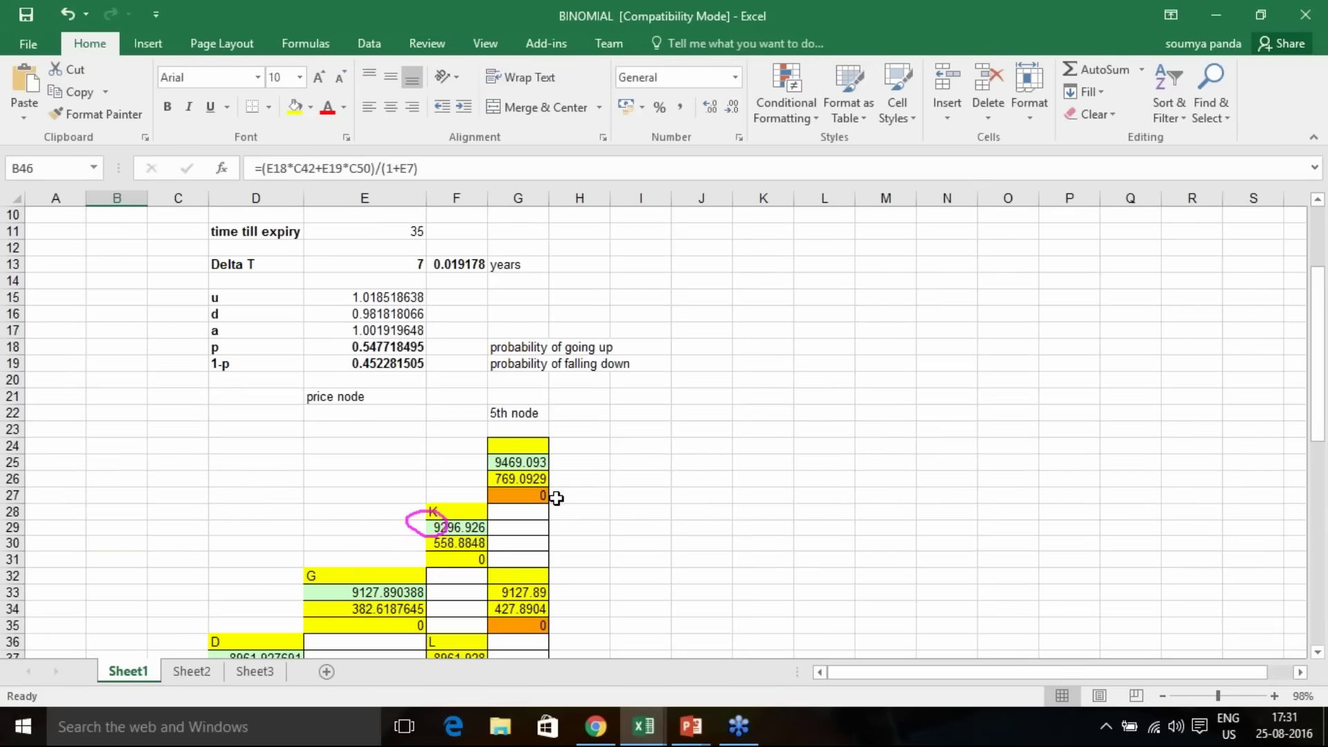
{"action": "scroll", "coordinate": [558, 497], "scroll_direction": "up", "scroll_amount": 2}
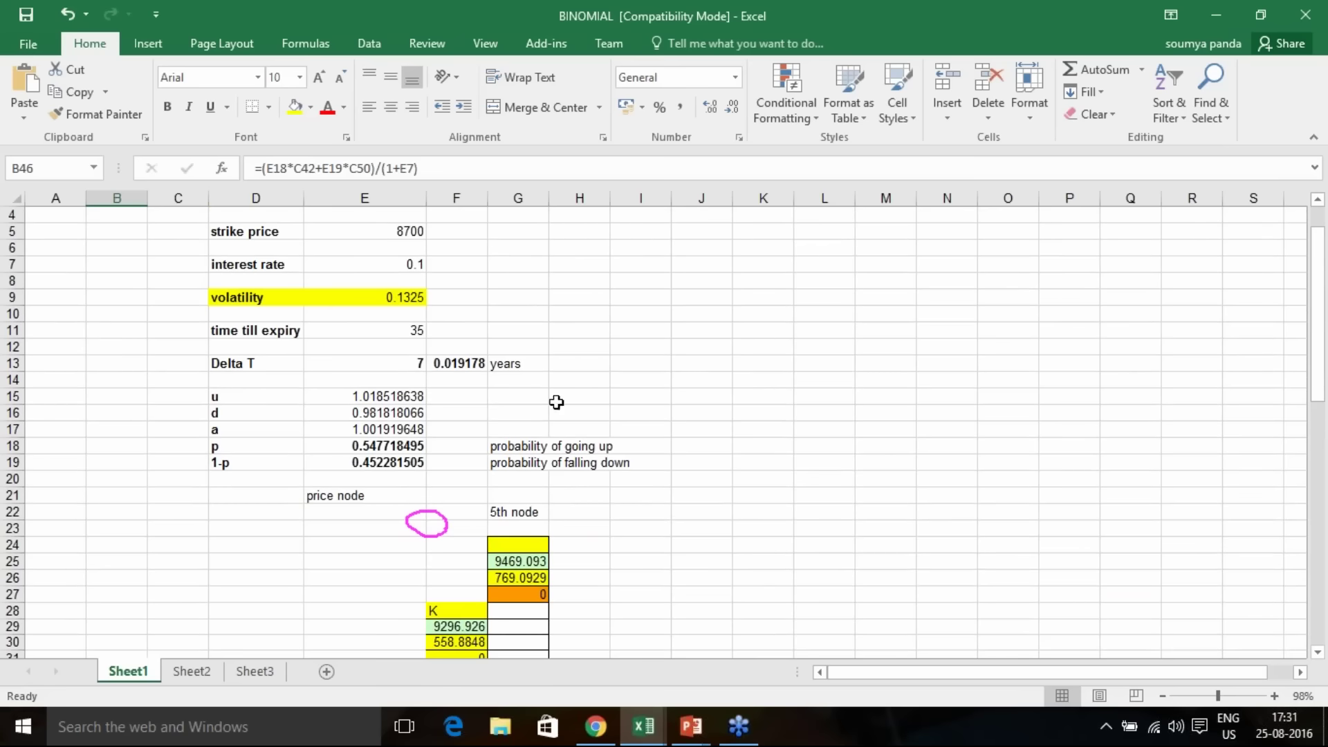
{"action": "left_click", "coordinate": [418, 298]}
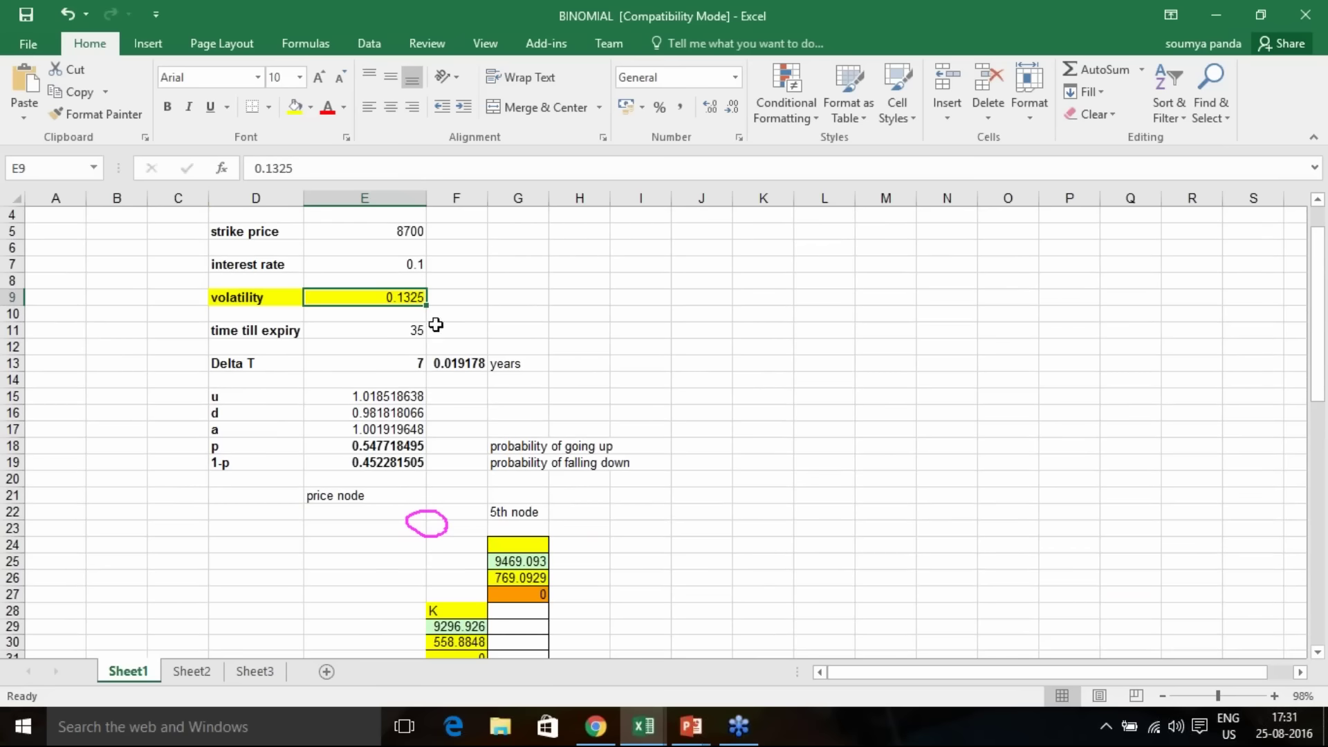
Step: Switch to the optionprice workbook and select the volatility (iv) input in B8
{"action": "left_click", "coordinate": [644, 726]}
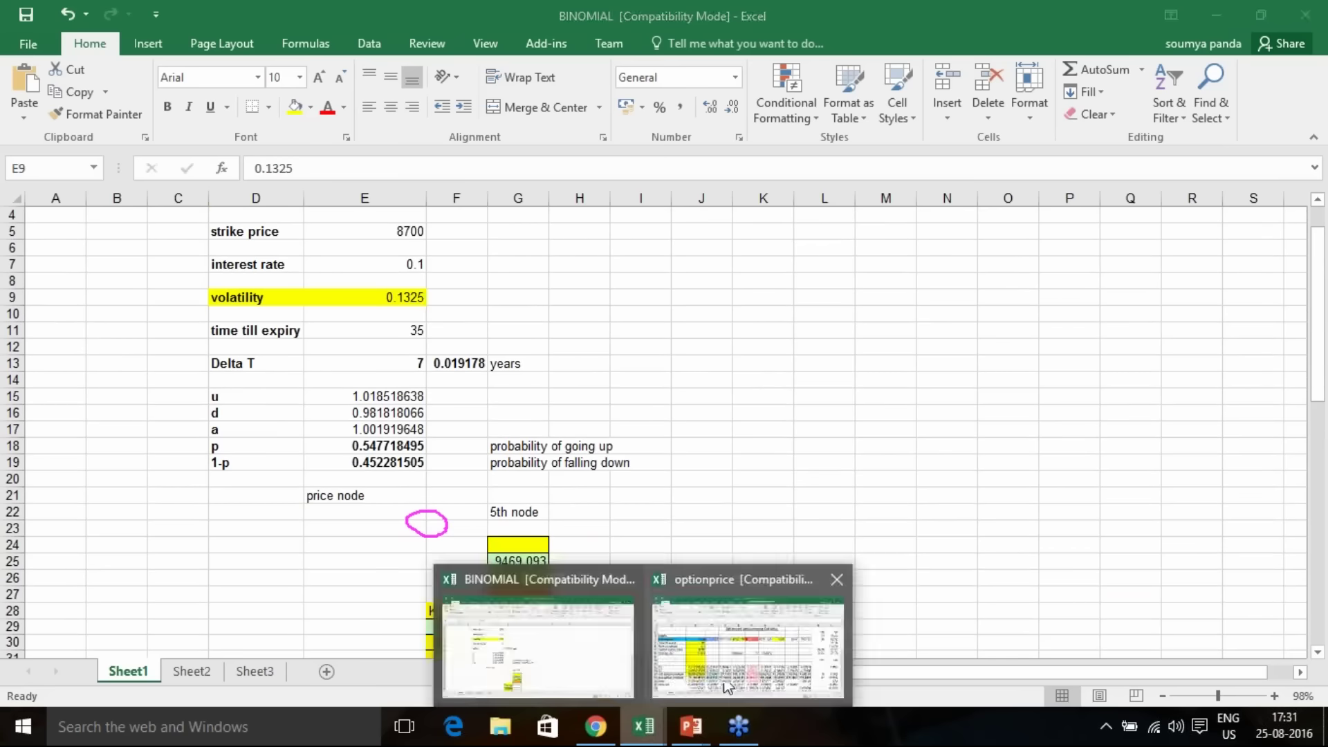
{"action": "left_click", "coordinate": [726, 687]}
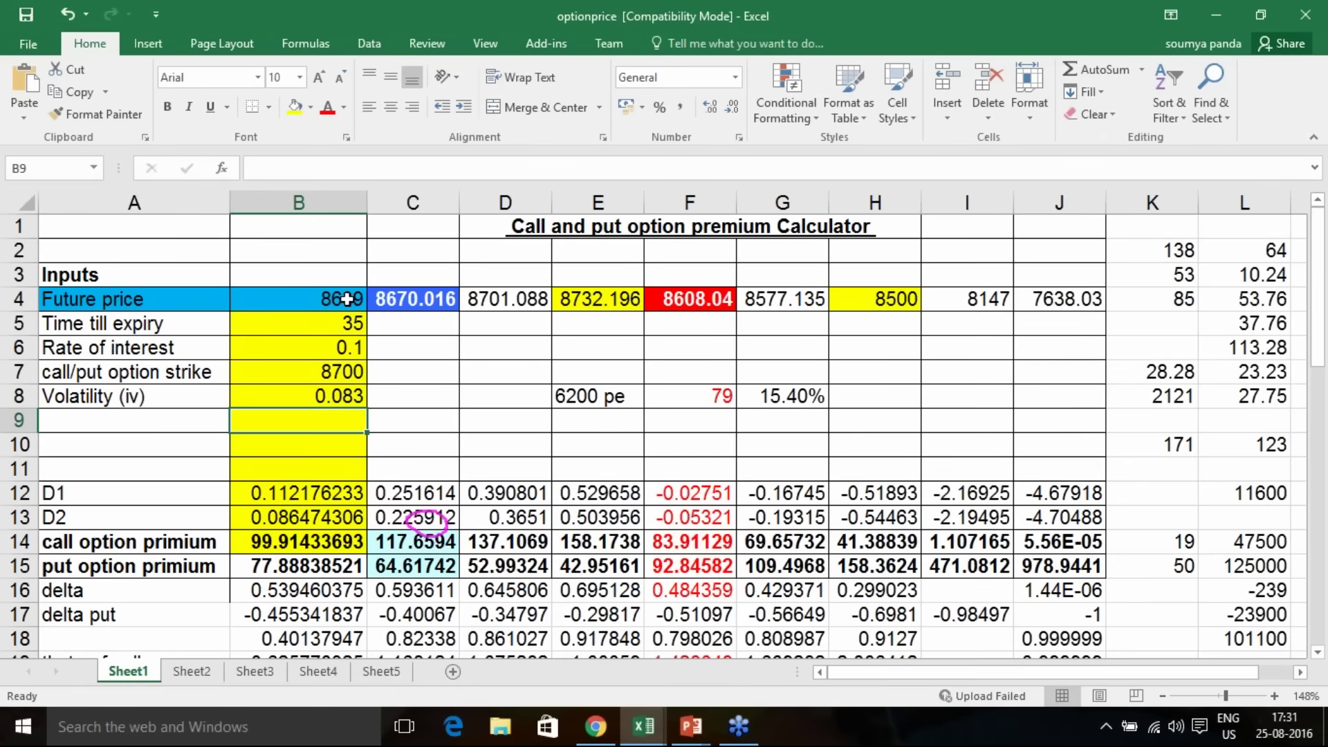
{"action": "left_click", "coordinate": [351, 397]}
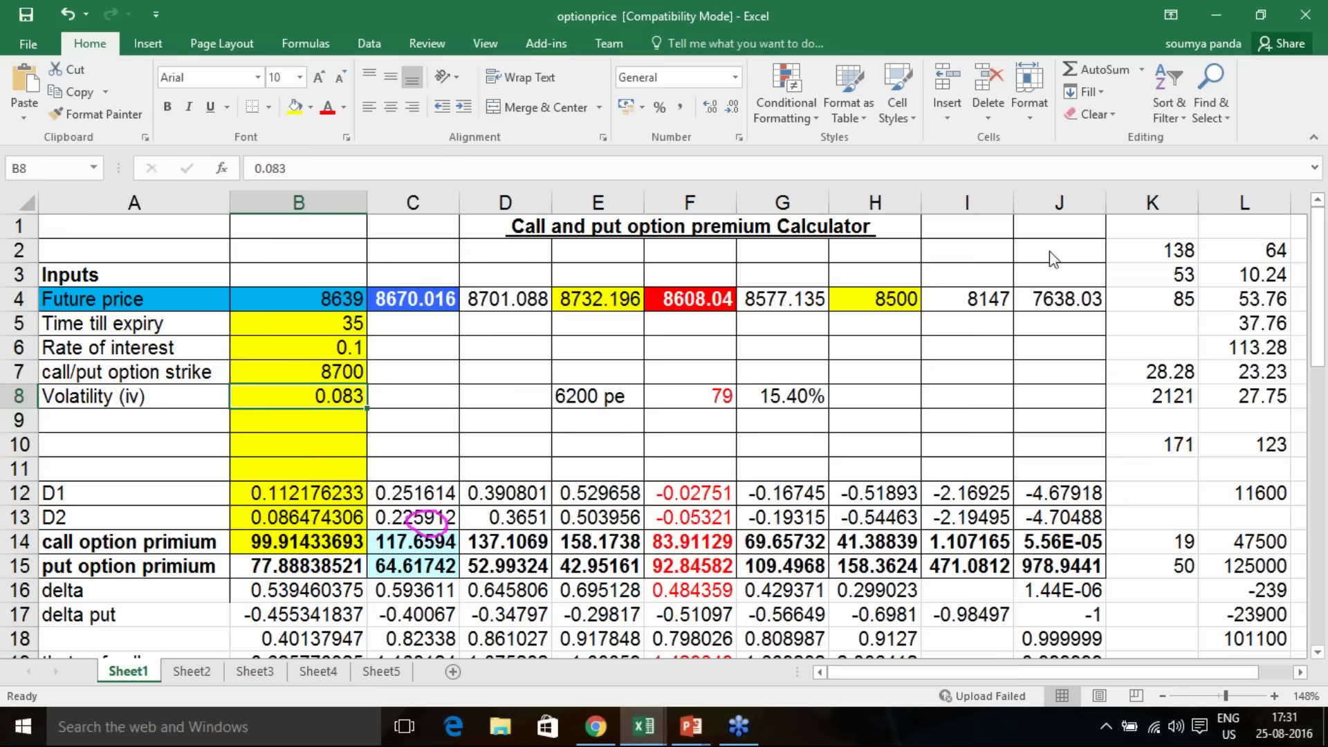
Step: Handwrite 8.3% beside the calculator's volatility input and a circled 13.3% further along as on-screen annotations
{"action": "mouse_move", "coordinate": [436, 354]}
{"action": "left_mouse_down"}
{"action": "mouse_move", "coordinate": [437, 398]}
{"action": "mouse_move", "coordinate": [436, 356]}
{"action": "mouse_move", "coordinate": [489, 347]}
{"action": "mouse_move", "coordinate": [469, 400]}
{"action": "left_mouse_up"}
{"action": "mouse_move", "coordinate": [550, 344]}
{"action": "left_mouse_down"}
{"action": "mouse_move", "coordinate": [531, 396]}
{"action": "mouse_move", "coordinate": [536, 367]}
{"action": "left_mouse_up"}
{"action": "left_click", "coordinate": [560, 371]}
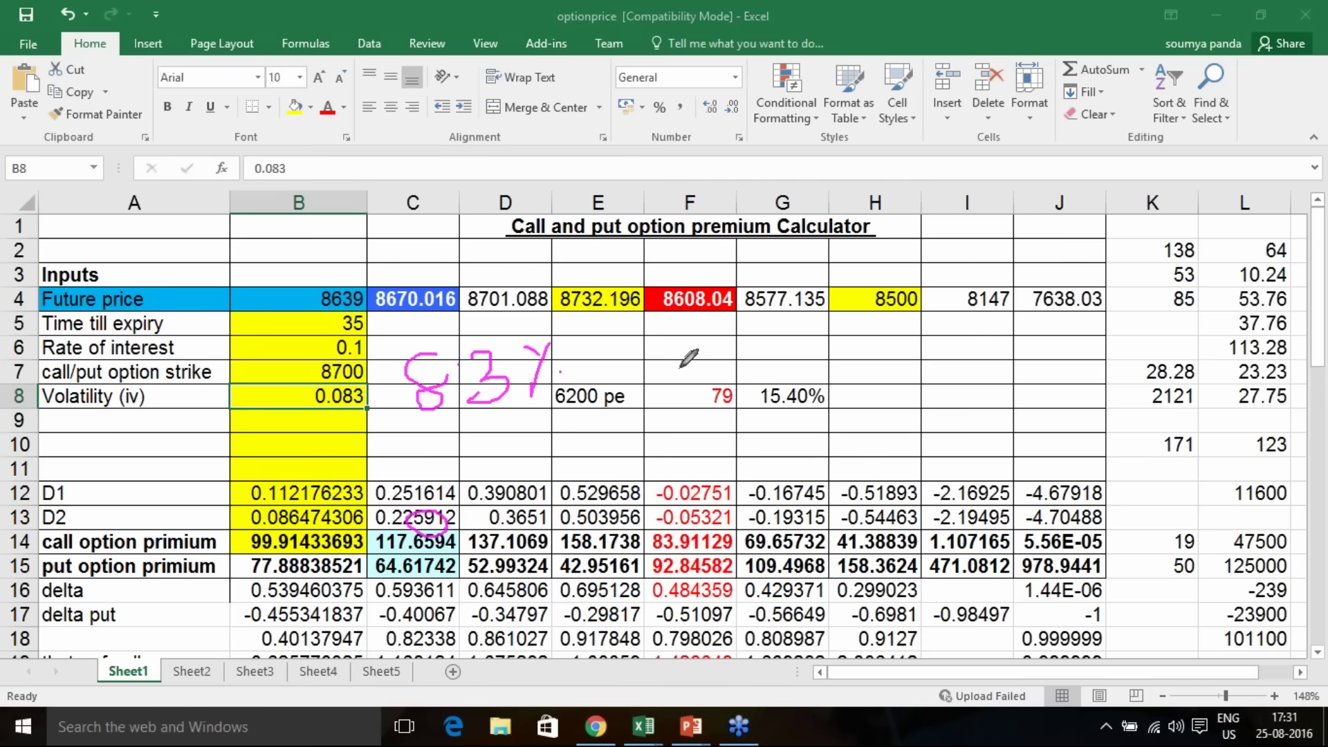
{"action": "mouse_move", "coordinate": [707, 339]}
{"action": "left_mouse_down"}
{"action": "mouse_move", "coordinate": [709, 372]}
{"action": "mouse_move", "coordinate": [749, 350]}
{"action": "mouse_move", "coordinate": [736, 373]}
{"action": "mouse_move", "coordinate": [764, 341]}
{"action": "mouse_move", "coordinate": [783, 344]}
{"action": "mouse_move", "coordinate": [759, 354]}
{"action": "mouse_move", "coordinate": [674, 342]}
{"action": "mouse_move", "coordinate": [810, 330]}
{"action": "mouse_move", "coordinate": [790, 377]}
{"action": "left_mouse_up"}
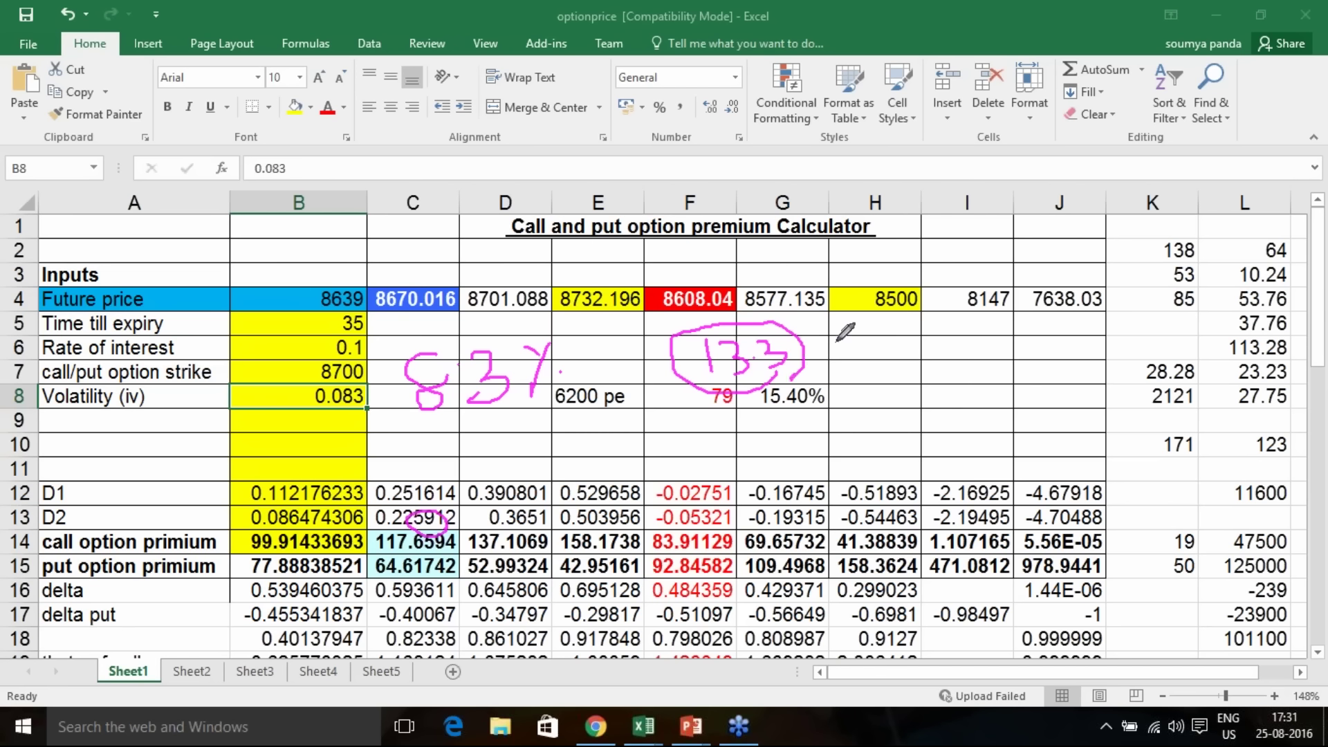
{"action": "mouse_move", "coordinate": [855, 306]}
{"action": "left_mouse_down"}
{"action": "mouse_move", "coordinate": [815, 387]}
{"action": "mouse_move", "coordinate": [825, 356]}
{"action": "left_mouse_up"}
{"action": "left_click", "coordinate": [852, 368]}
Step: Switch to the NSE option chain in Chrome and look through its call and put strikes
{"action": "left_click", "coordinate": [596, 726]}
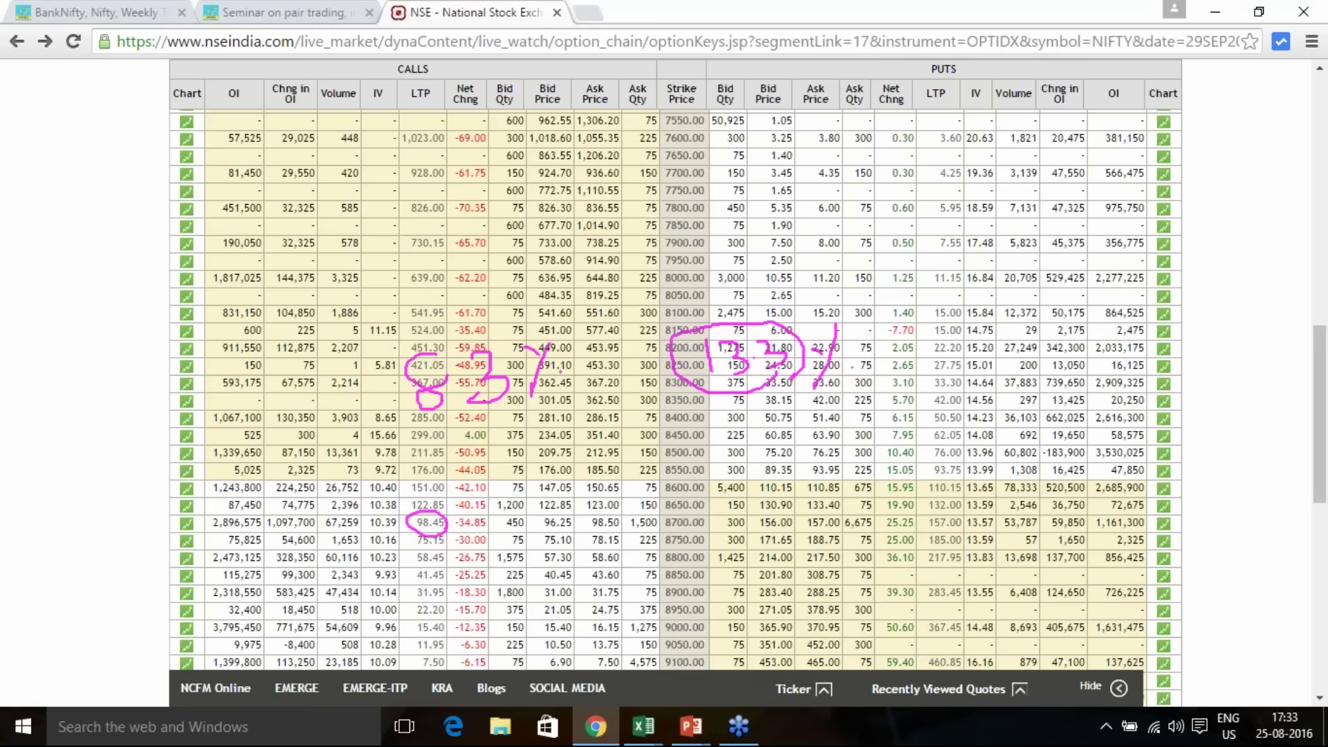
{"action": "scroll", "coordinate": [414, 558], "scroll_direction": "down", "scroll_amount": 4}
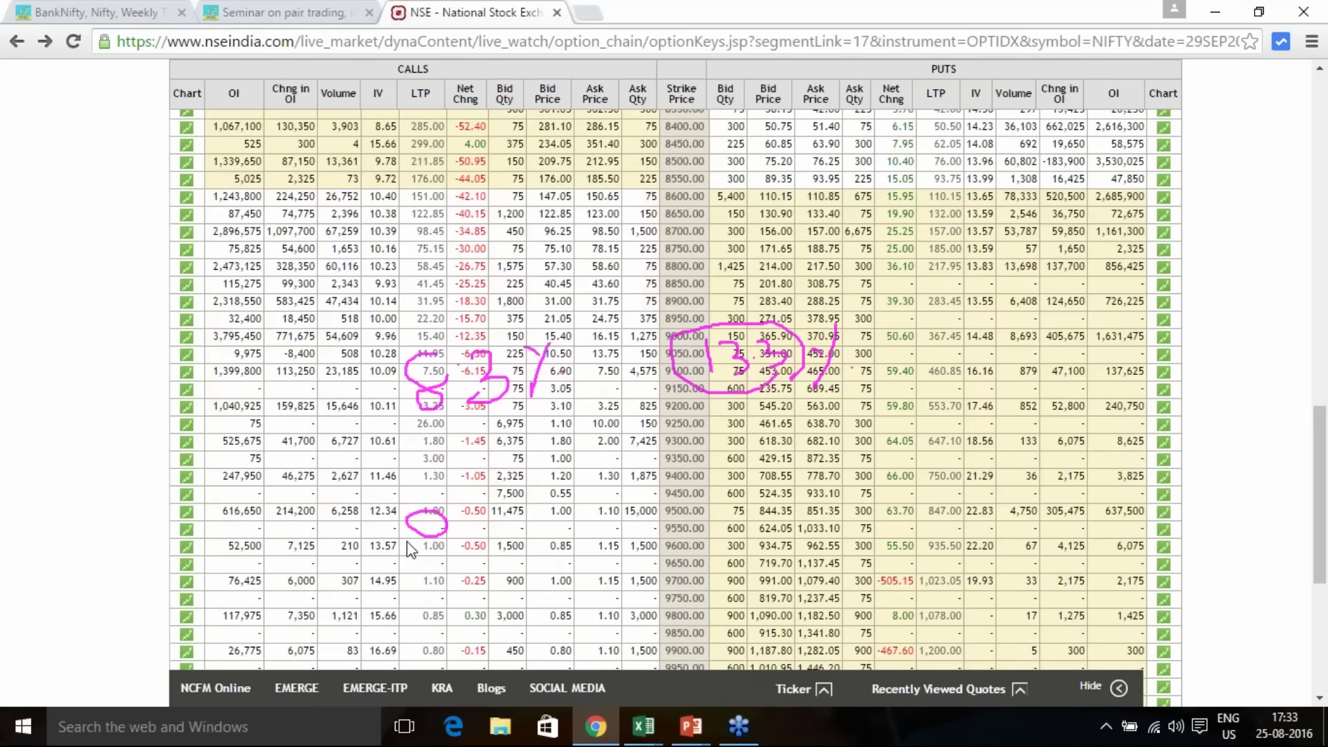
{"action": "scroll", "coordinate": [678, 434], "scroll_direction": "up", "scroll_amount": 9}
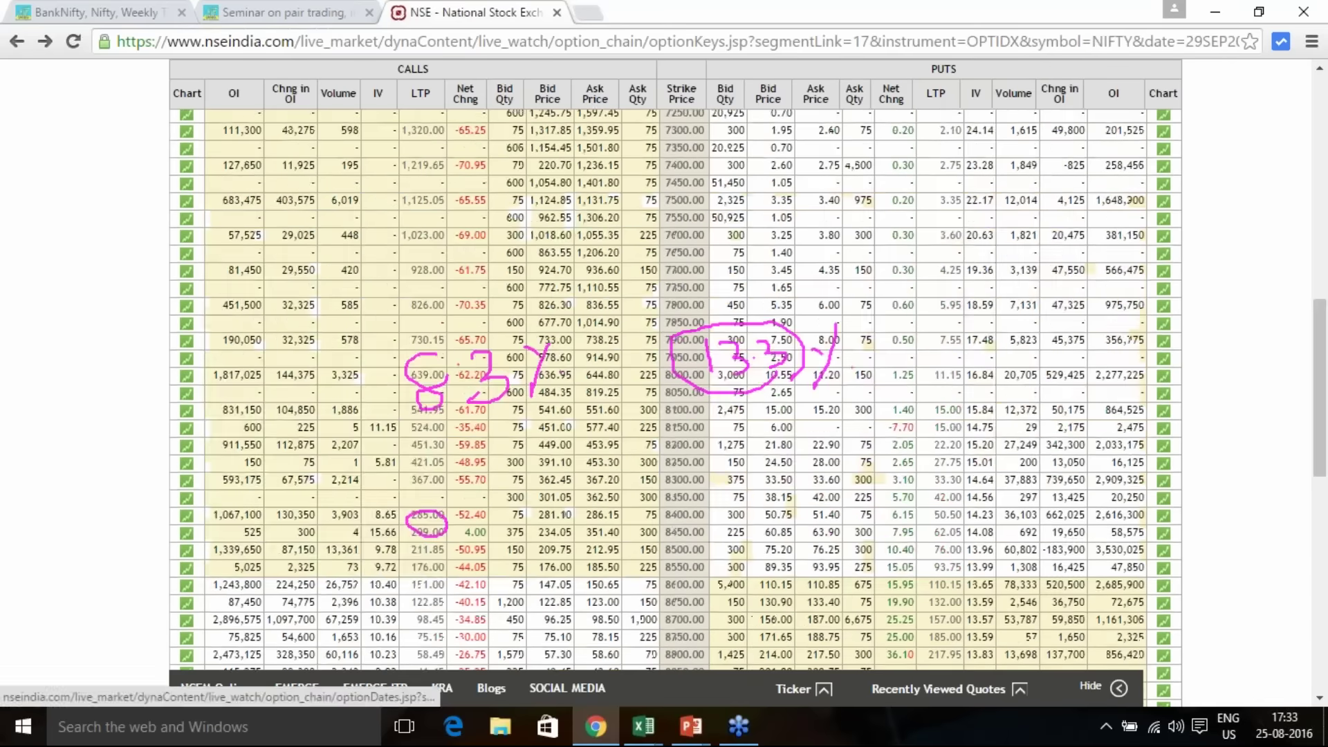
{"action": "scroll", "coordinate": [676, 412], "scroll_direction": "down", "scroll_amount": 5}
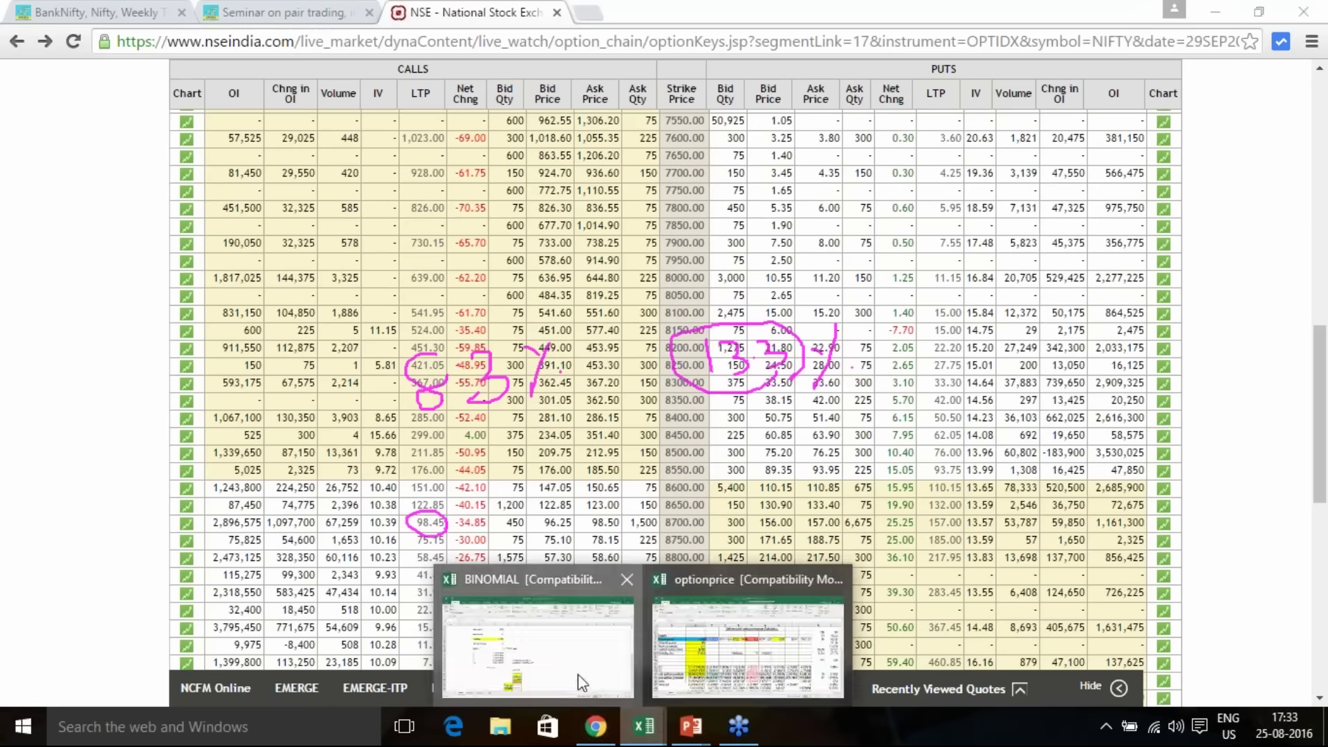
Step: Return to the BINOMIAL workbook in Excel and inspect the stock price in E3 and the strike price in E5
{"action": "left_click", "coordinate": [595, 674]}
{"action": "left_click", "coordinate": [523, 280]}
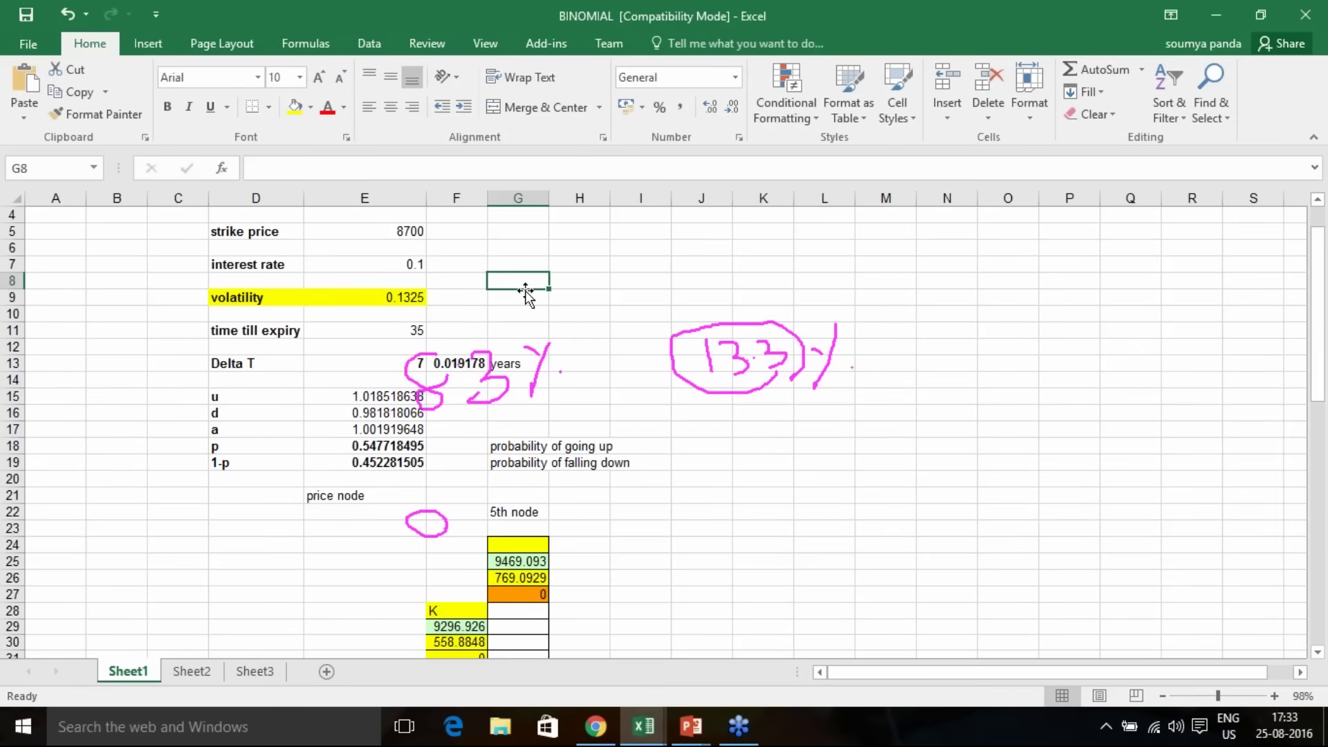
{"action": "scroll", "coordinate": [524, 291], "scroll_direction": "up", "scroll_amount": 1}
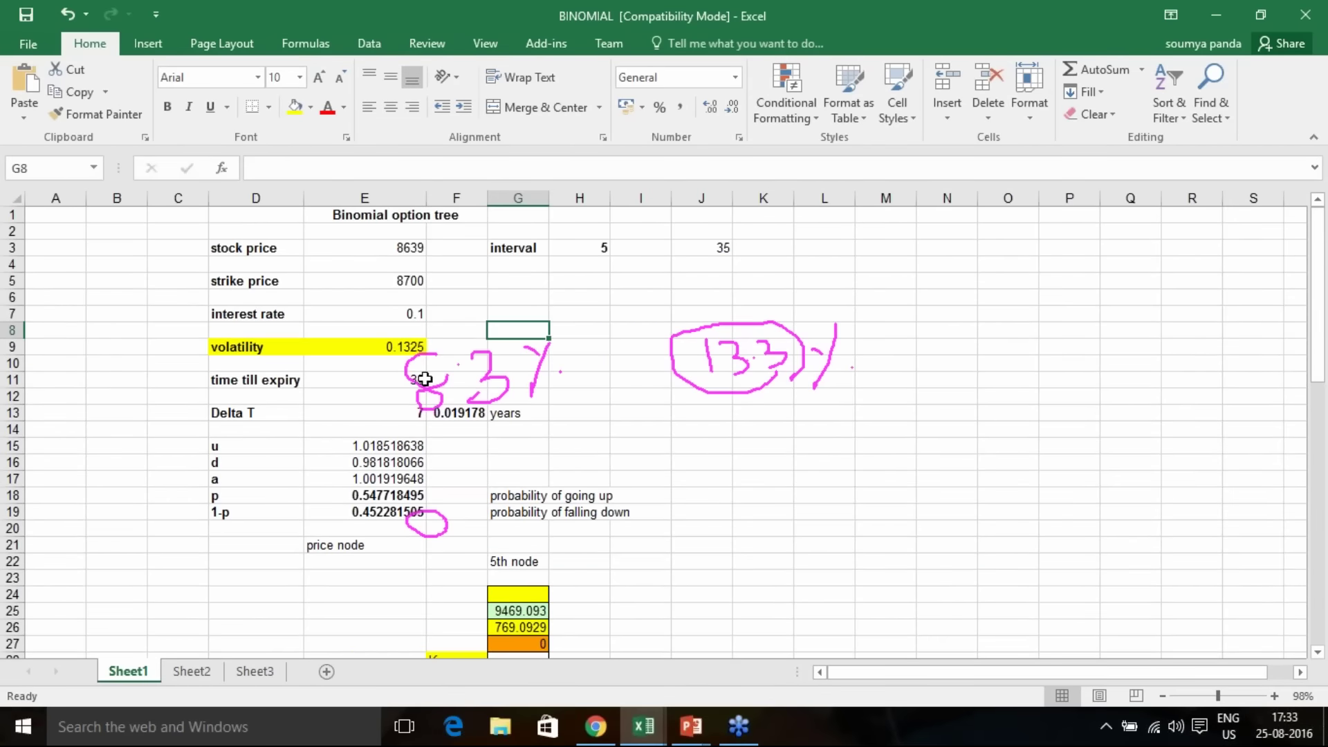
{"action": "left_click", "coordinate": [410, 248]}
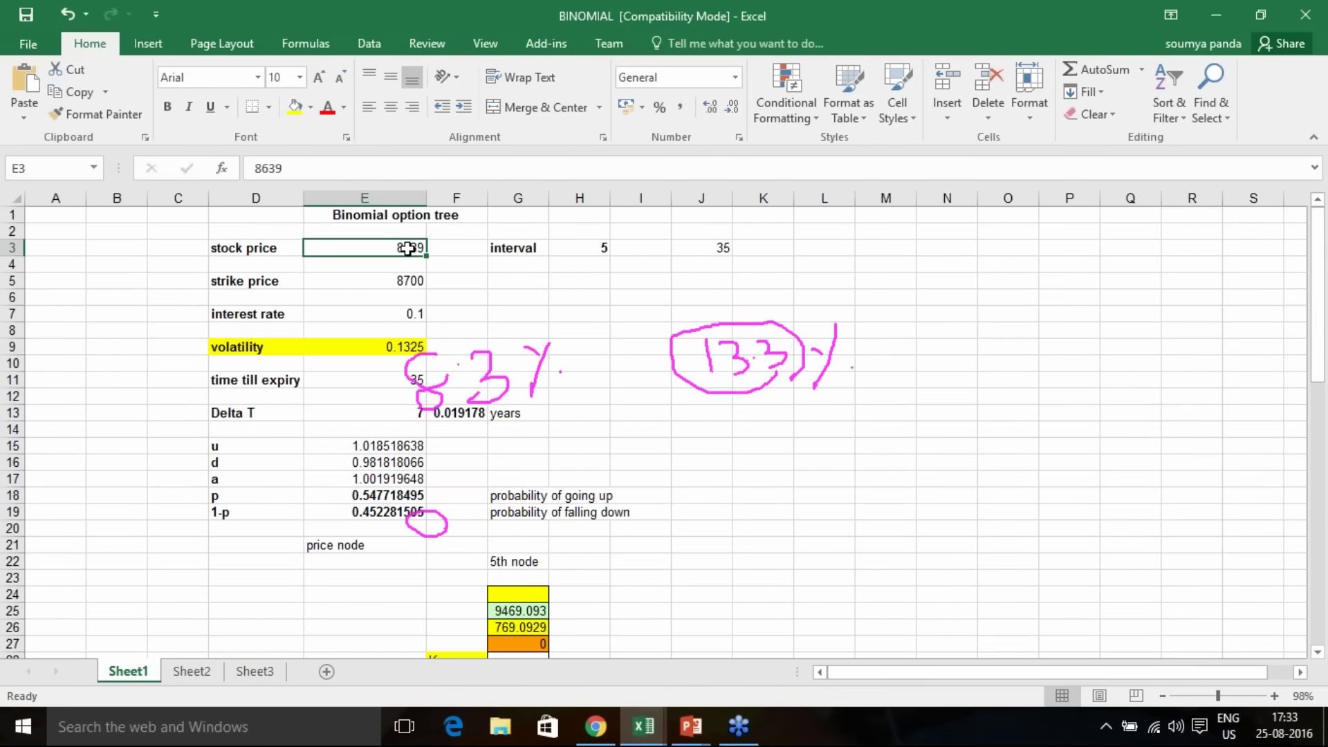
{"action": "left_click", "coordinate": [407, 283]}
{"action": "left_click", "coordinate": [408, 250]}
{"action": "left_click", "coordinate": [1058, 291]}
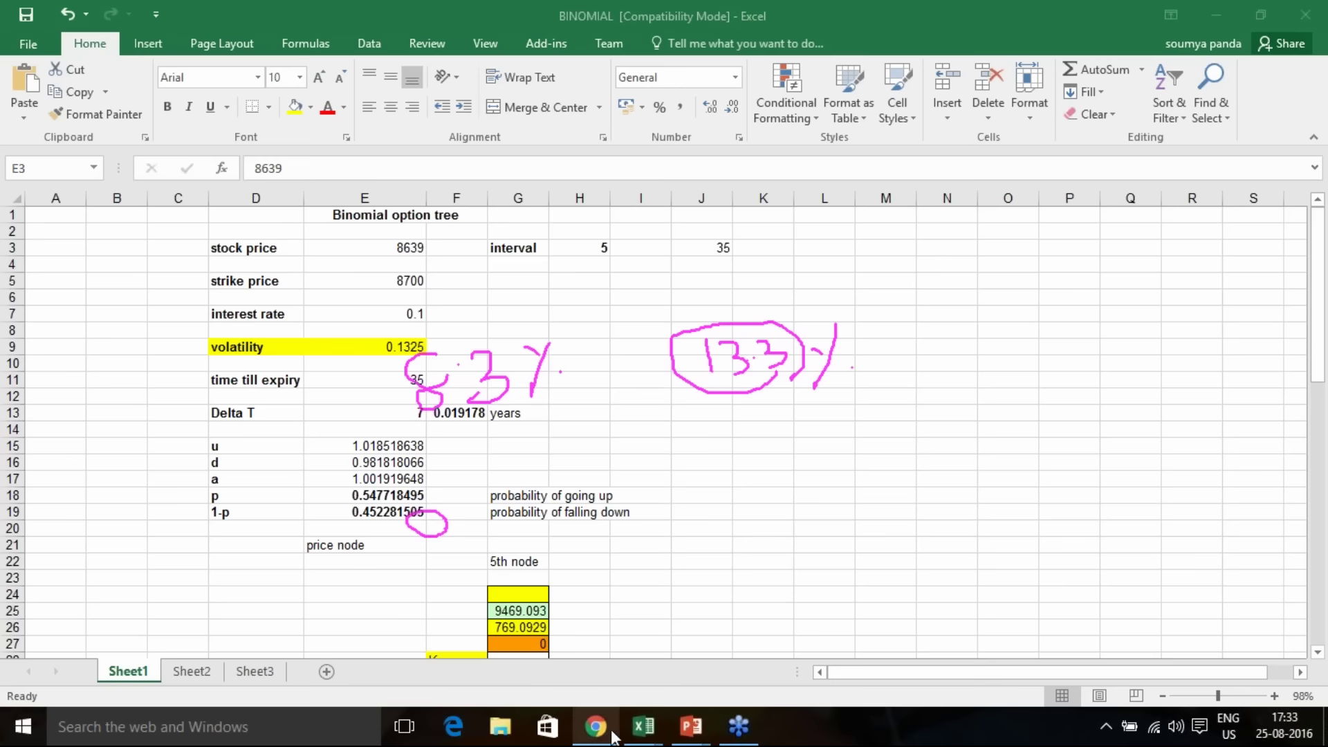
Step: Switch to the Basic Course on Futures presentation in PowerPoint and show the Black and Scholes formula slide
{"action": "mouse_move", "coordinate": [598, 741]}
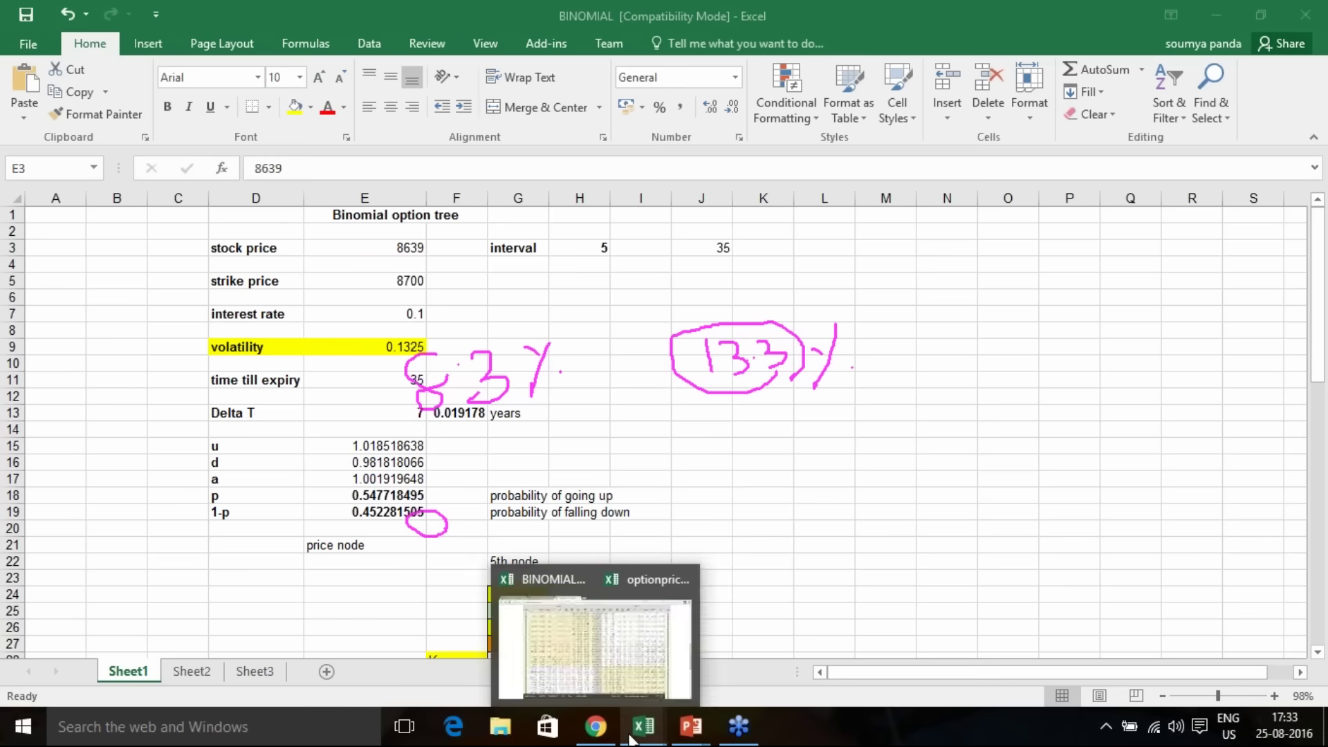
{"action": "mouse_move", "coordinate": [686, 739]}
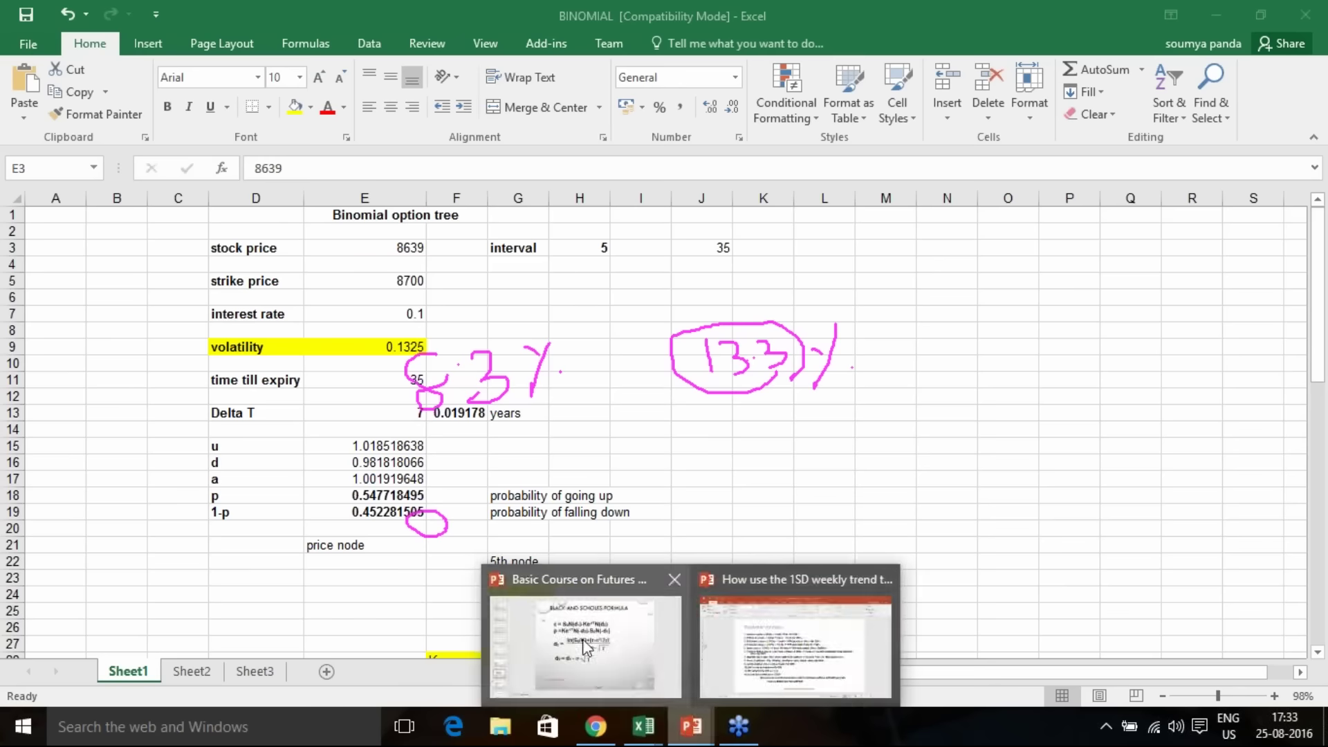
{"action": "left_click", "coordinate": [544, 643]}
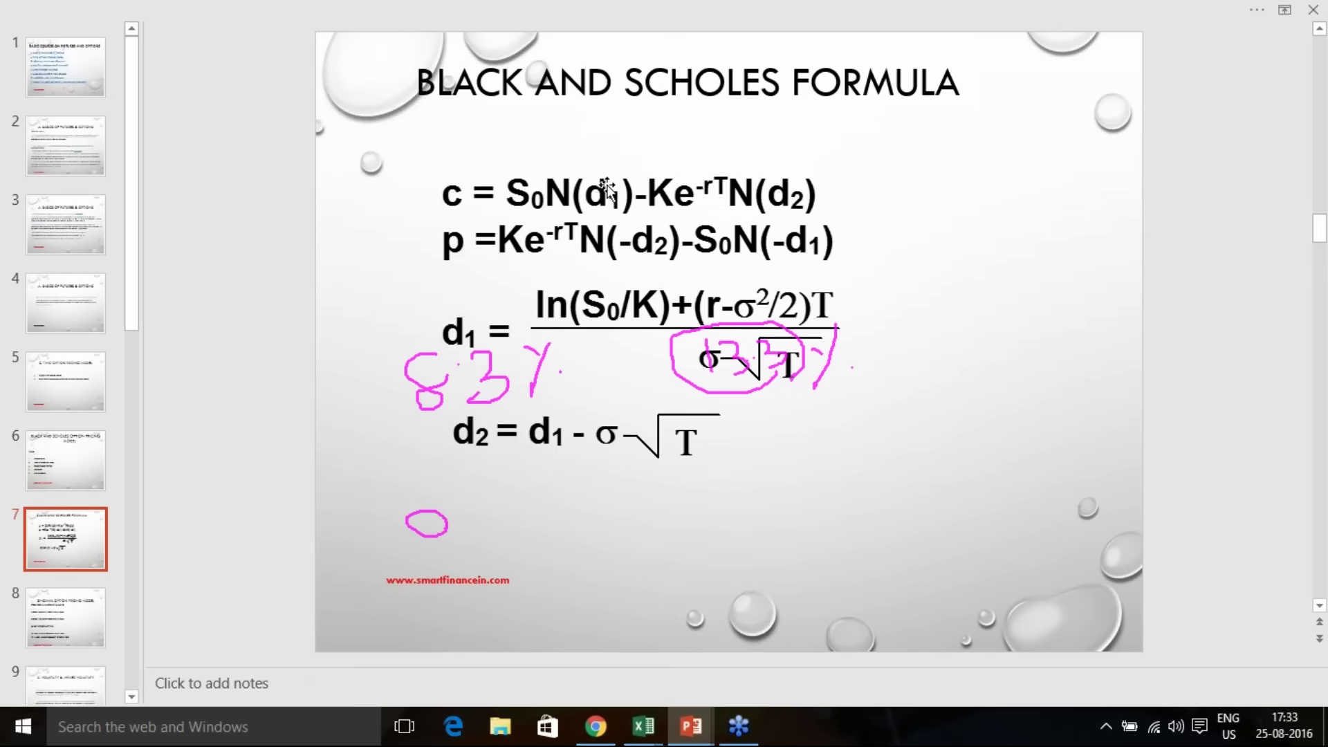